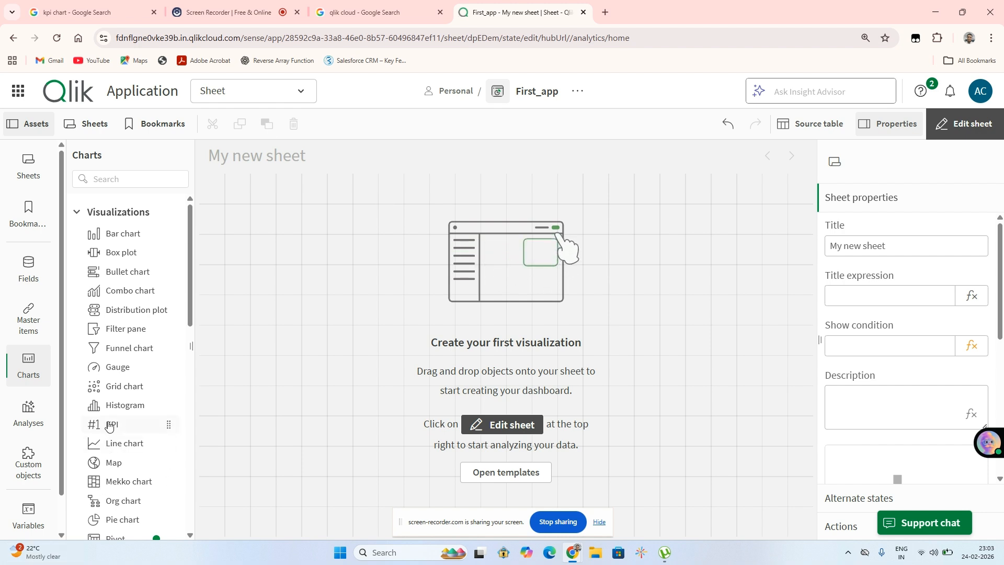
# - Add a KPI chart measuring Sum([Total Bags]) to the sheet and shrink it to 11 x 5 grid cells
pyautogui.moveTo(103, 429); pyautogui.dragTo(211, 286)
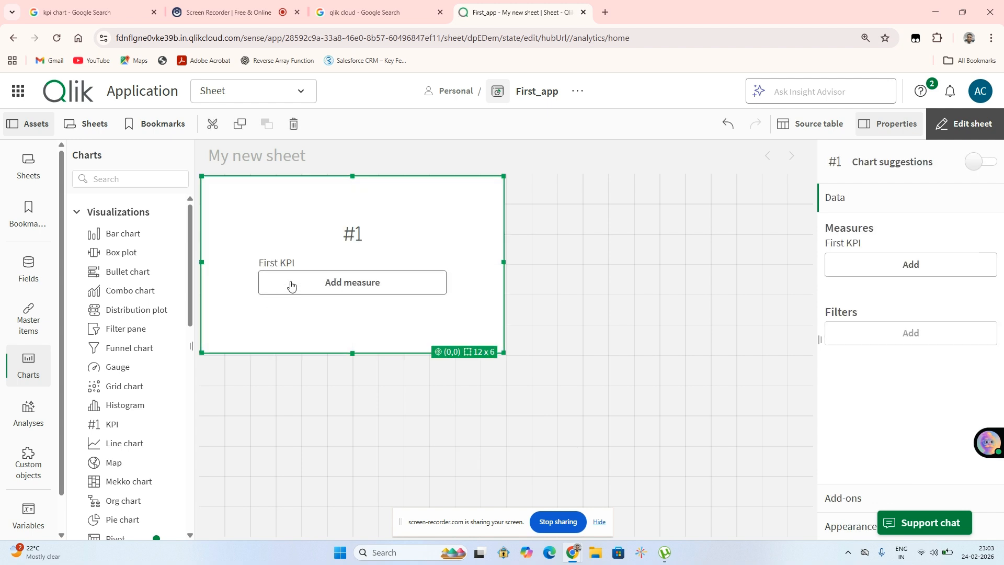
pyautogui.click(322, 288)
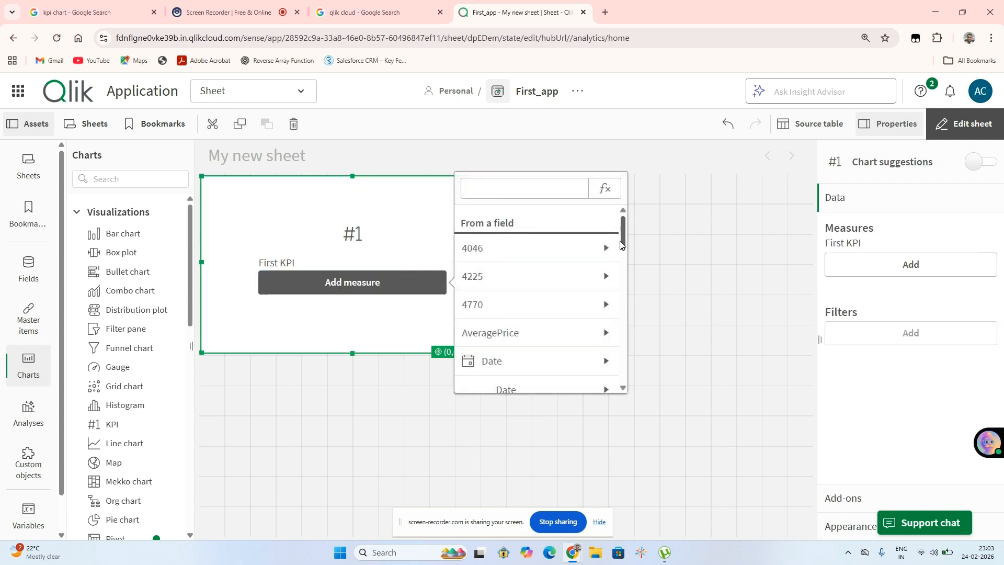
pyautogui.moveTo(622, 244); pyautogui.dragTo(615, 336)
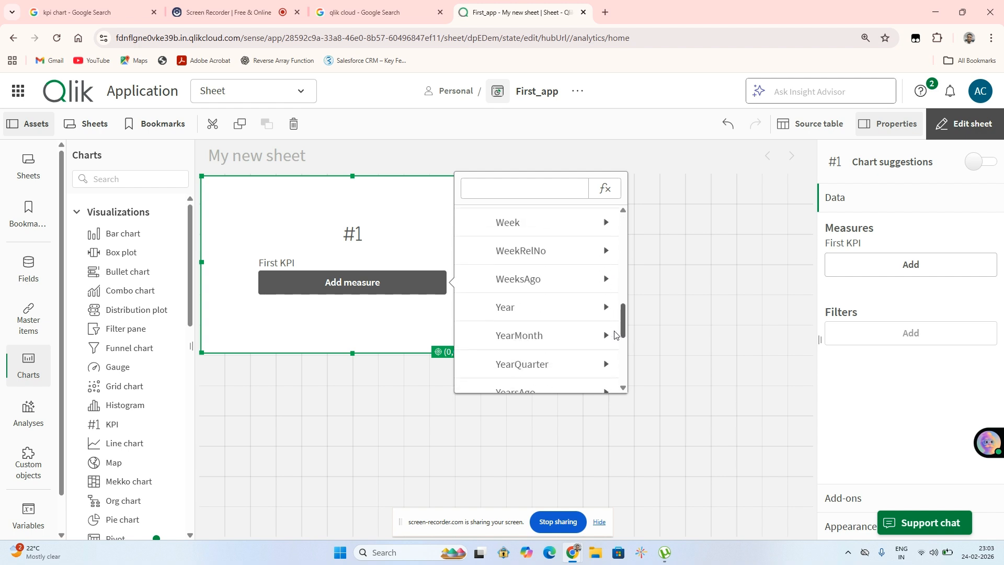
pyautogui.scroll(-5, 616, 336)
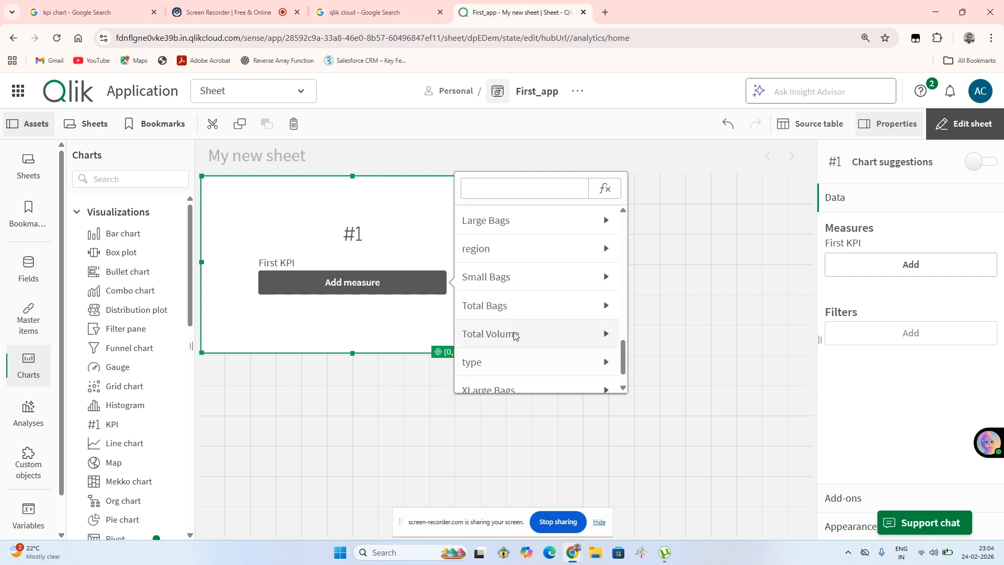
pyautogui.click(501, 307)
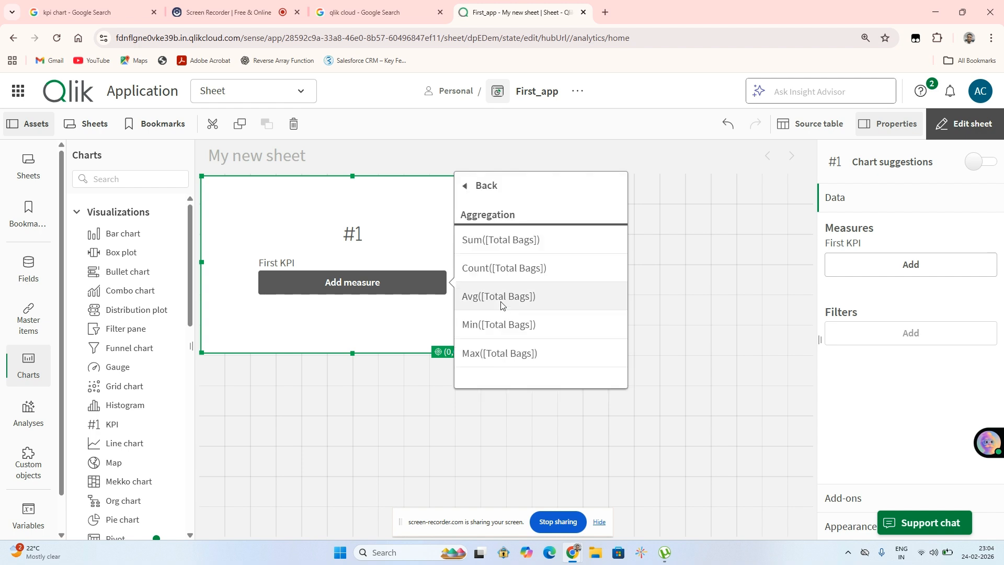
pyautogui.click(491, 240)
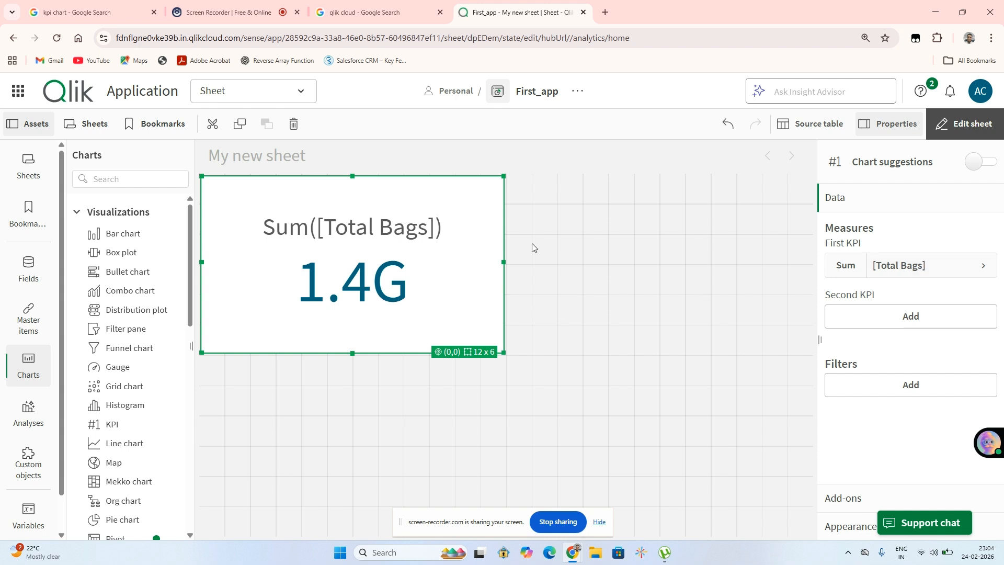
pyautogui.moveTo(493, 260); pyautogui.dragTo(471, 229)
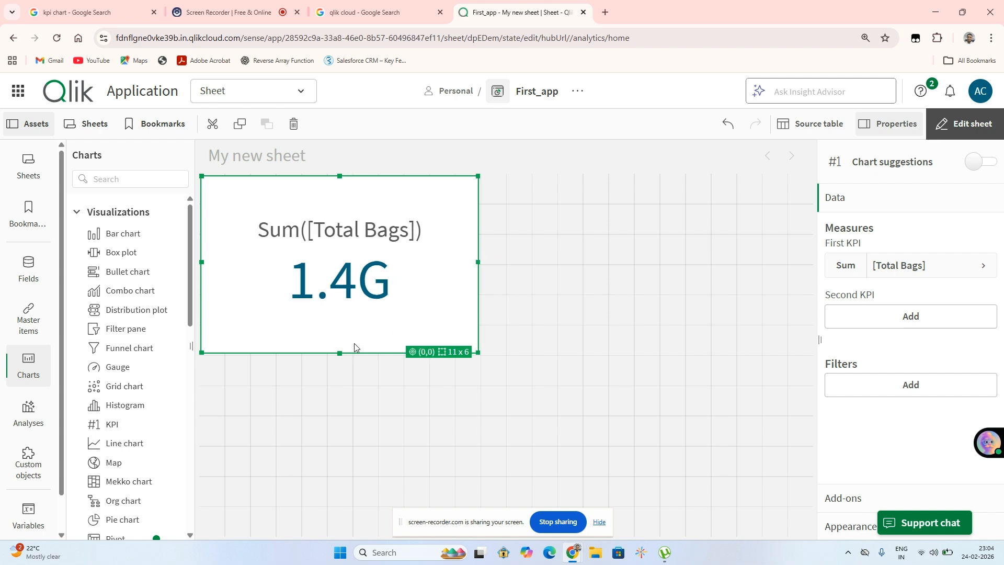
pyautogui.moveTo(340, 353); pyautogui.dragTo(348, 321)
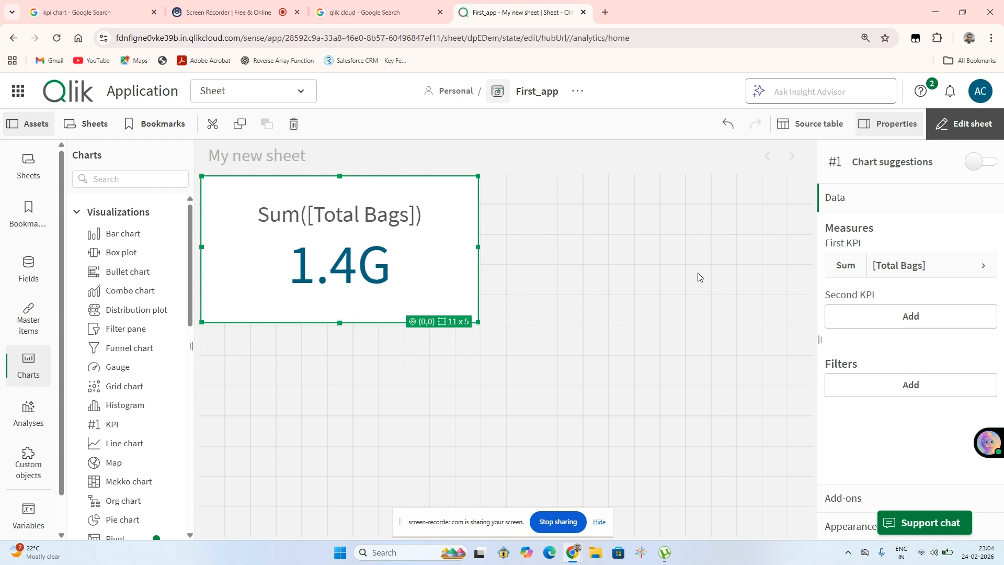
# - Try to replace the first KPI's expression with "Total Bags all Over", and clear the expression again
pyautogui.click(973, 266)
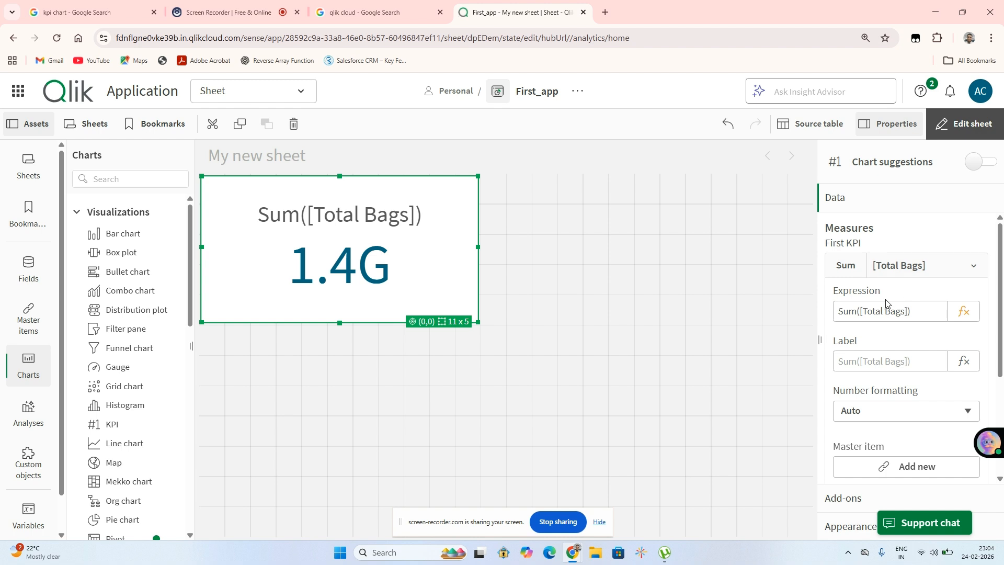
pyautogui.moveTo(911, 312); pyautogui.dragTo(775, 313)
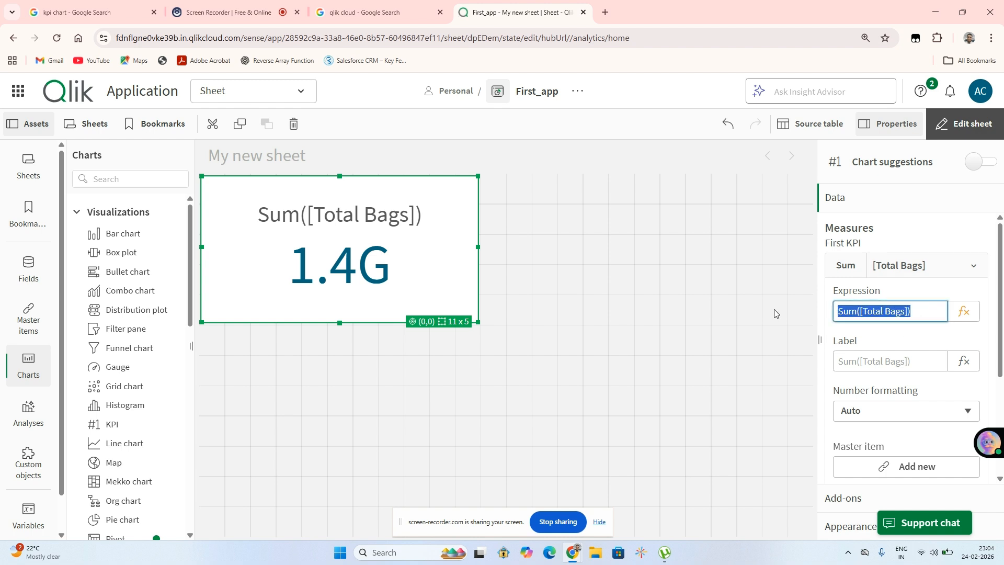
pyautogui.press('BackSpace')
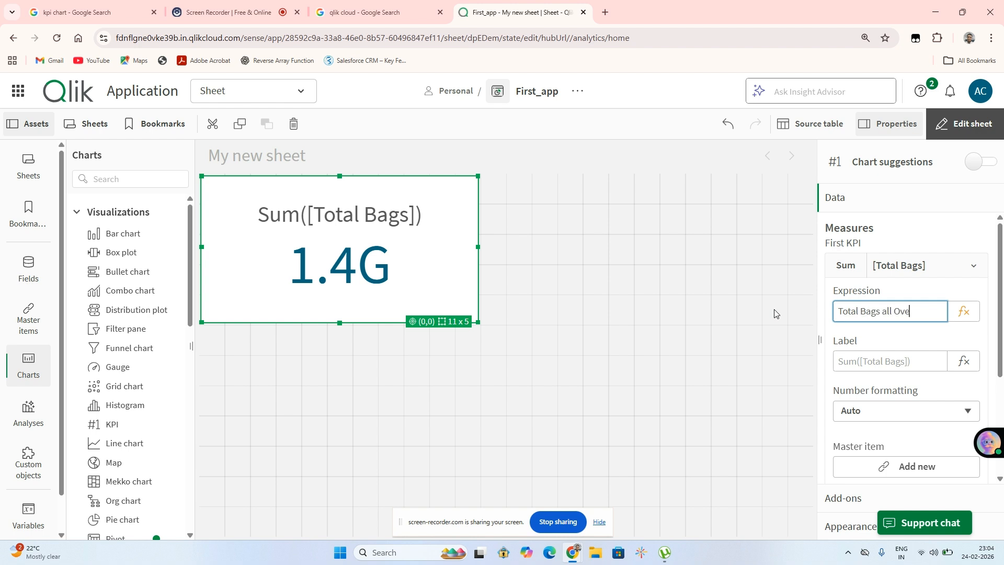
pyautogui.press('Return')
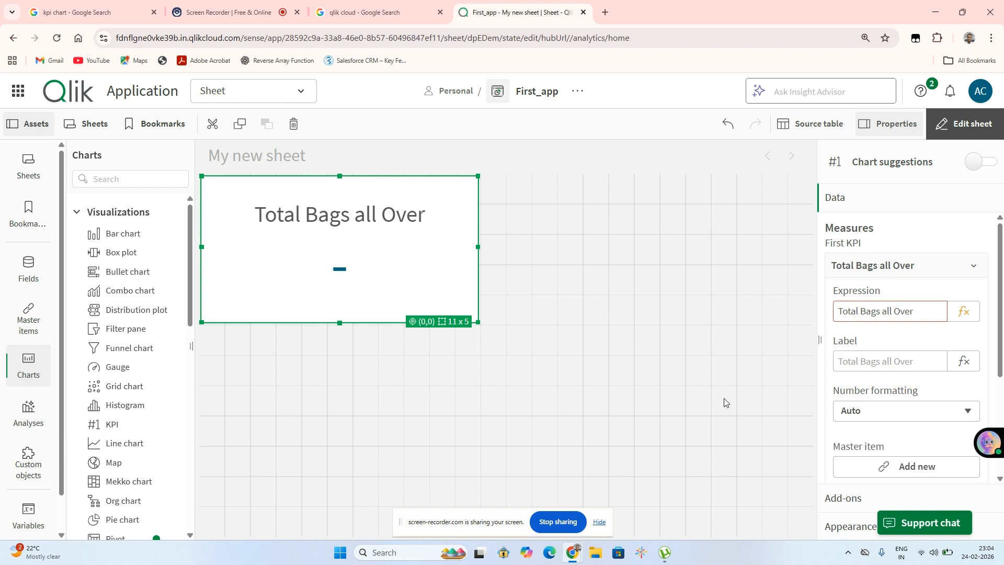
pyautogui.moveTo(916, 312); pyautogui.dragTo(816, 311)
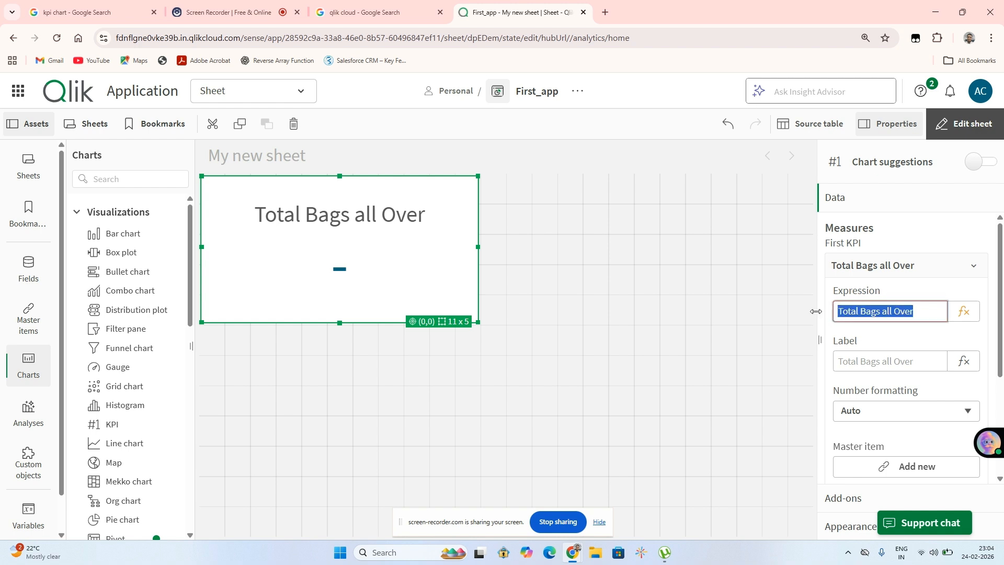
pyautogui.press('BackSpace')
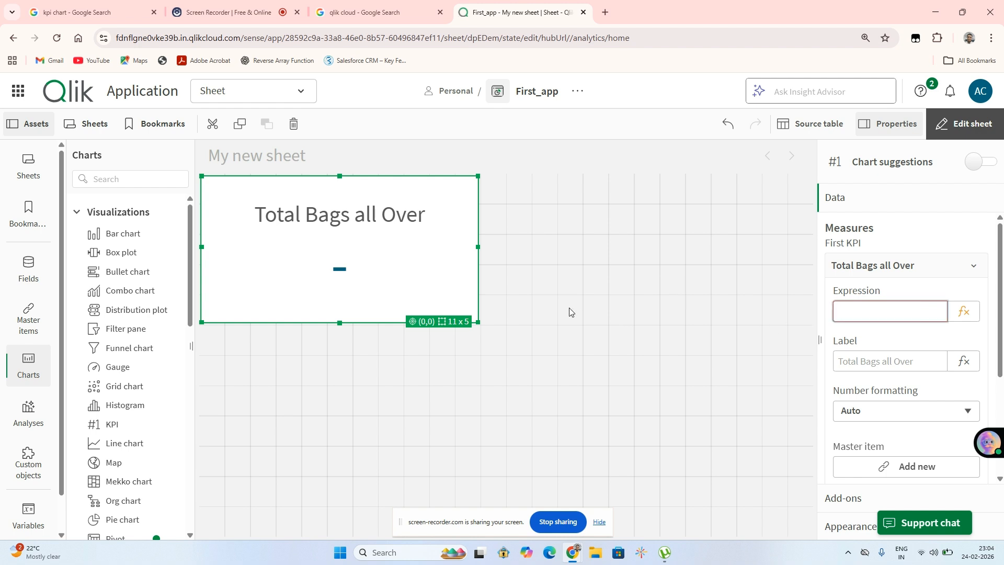
# - Replace the KPI with a new KPI chart at the sheet's upper-left corner that measures Sum(year)
pyautogui.click(427, 291)
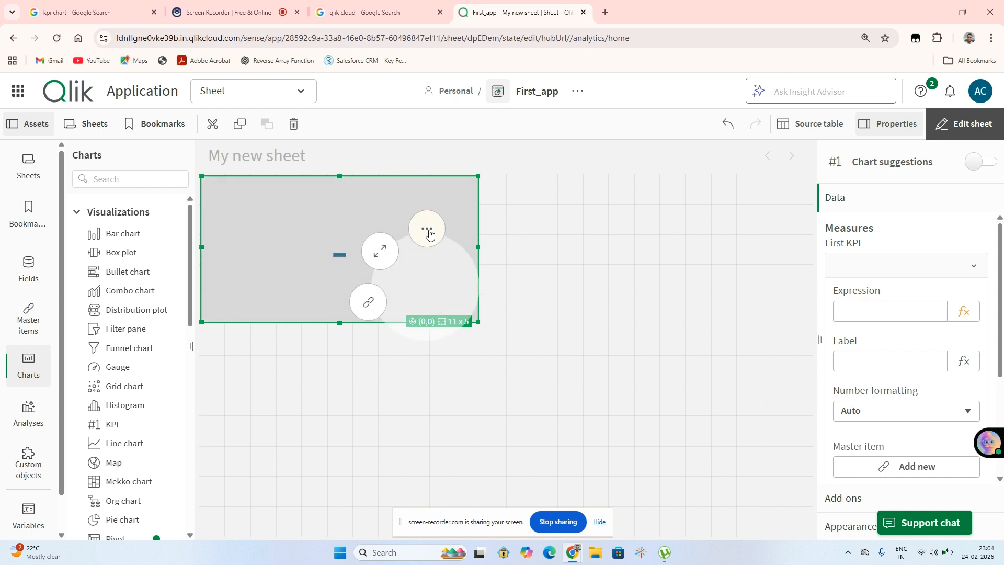
pyautogui.click(427, 231)
pyautogui.click(456, 272)
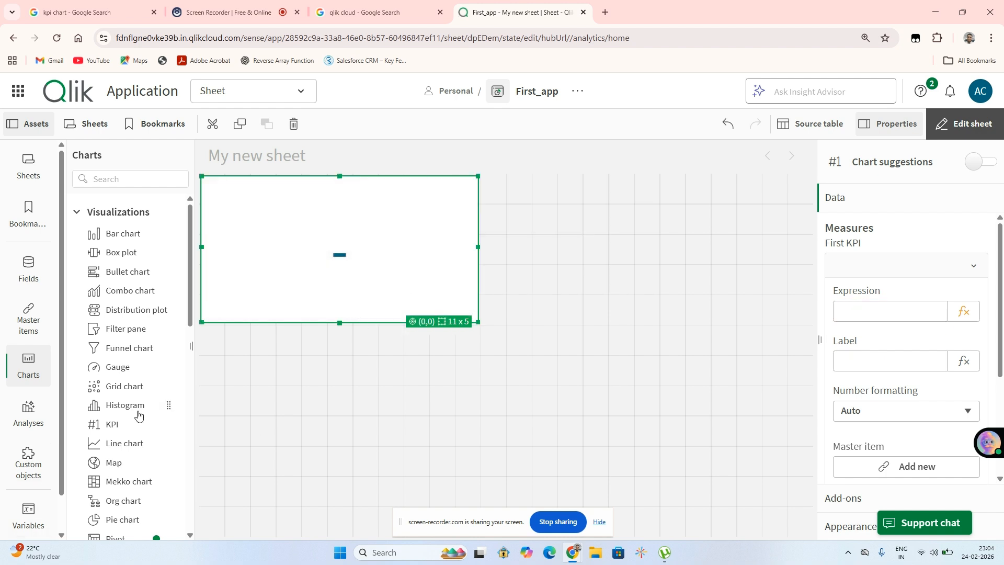
pyautogui.moveTo(91, 424); pyautogui.dragTo(244, 290)
pyautogui.click(363, 289)
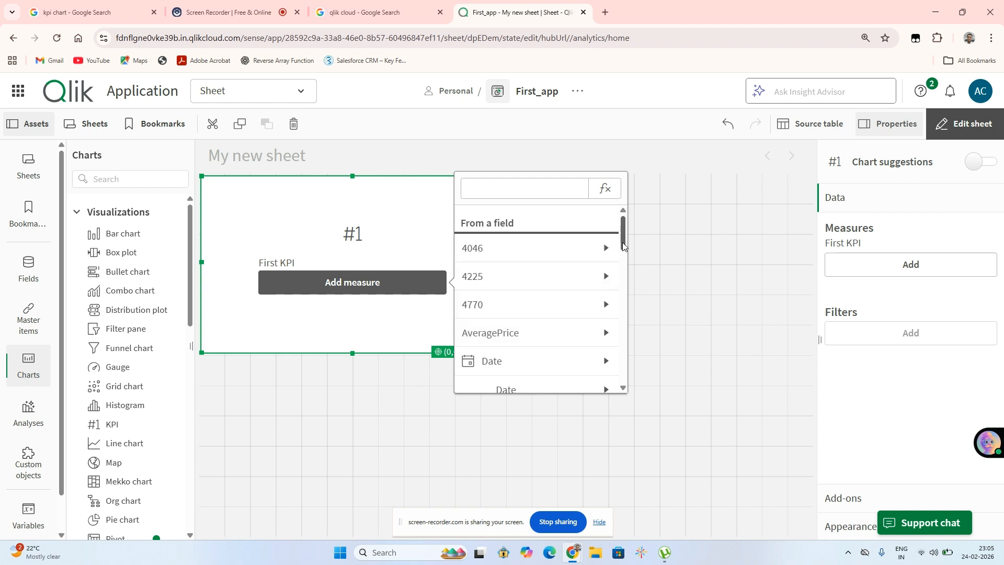
pyautogui.moveTo(623, 246); pyautogui.dragTo(608, 382)
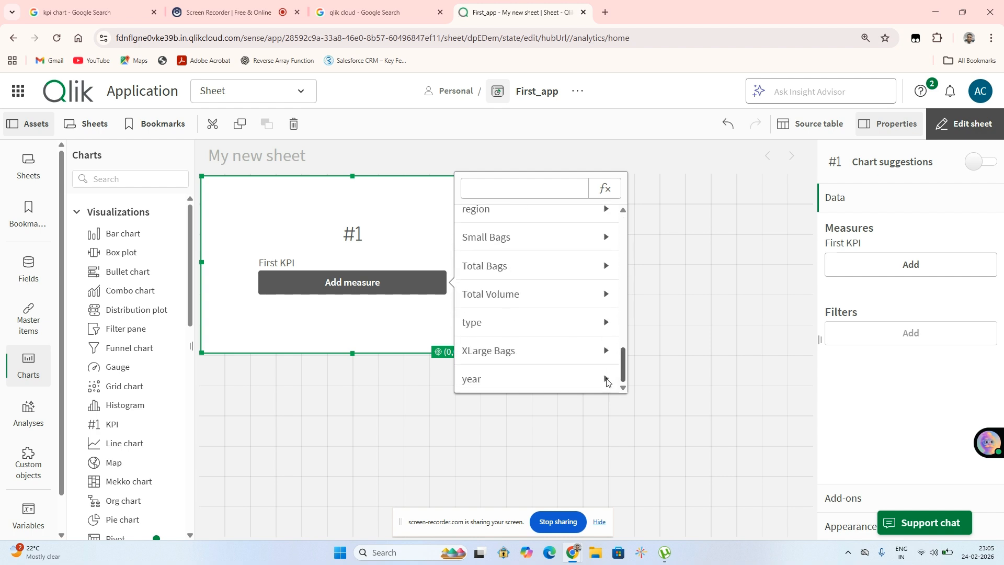
pyautogui.click(495, 376)
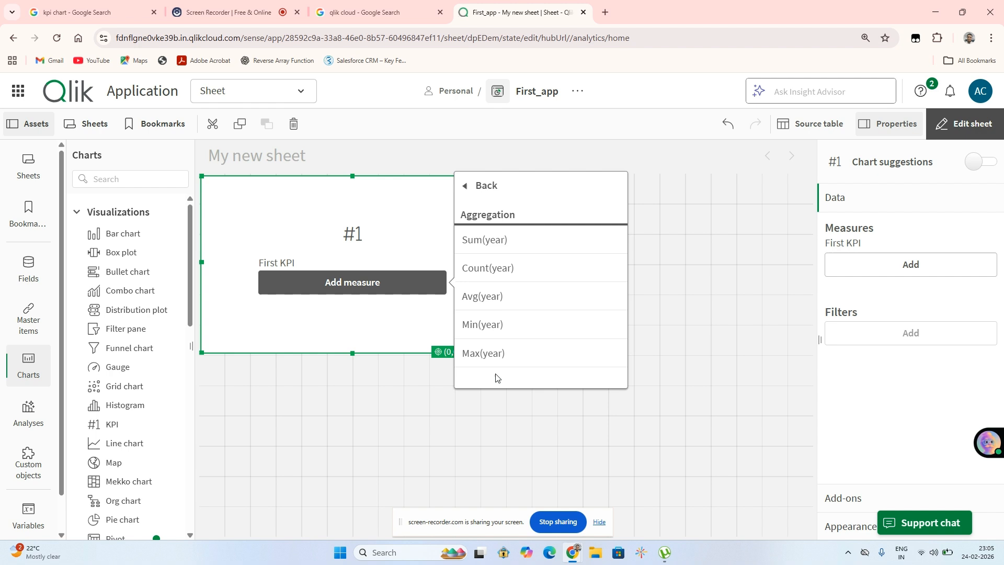
pyautogui.click(489, 244)
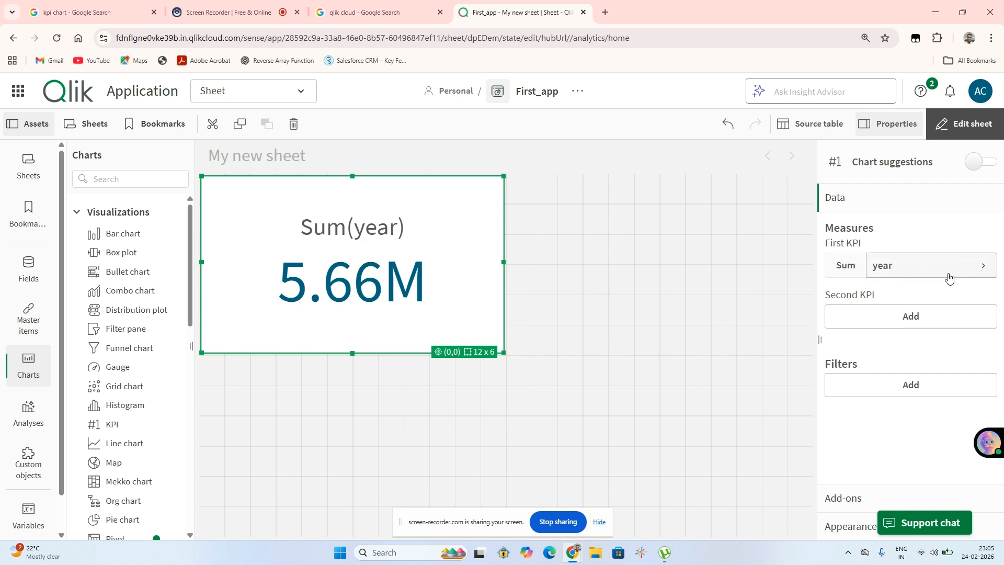
# - Label the KPI's Sum(year) measure "Sum of years"
pyautogui.click(982, 274)
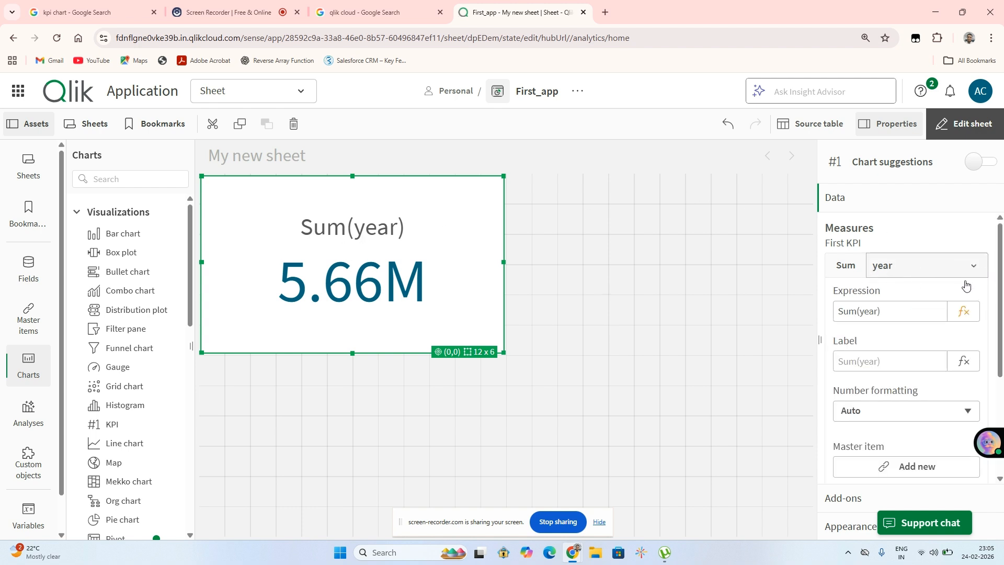
pyautogui.click(885, 363)
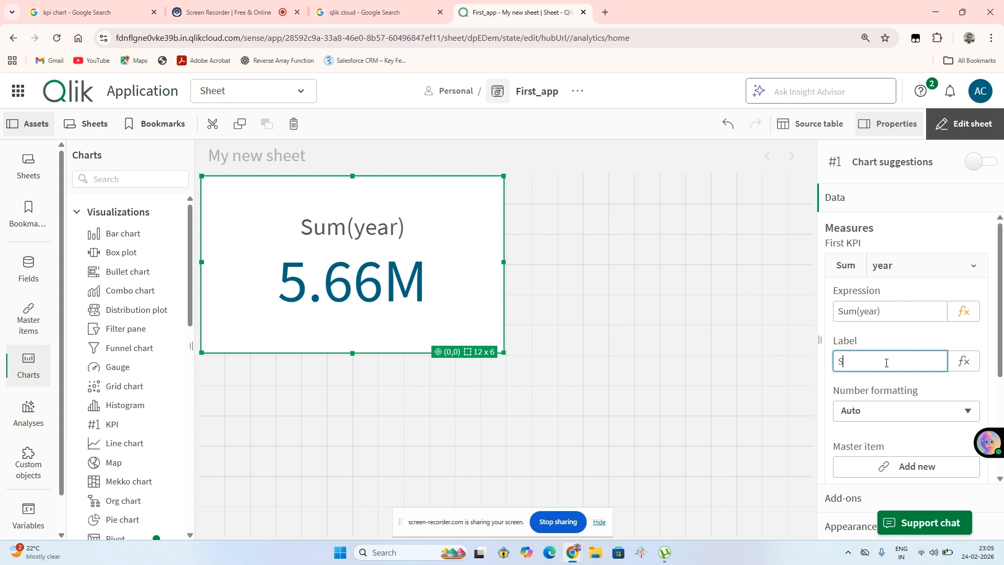
pyautogui.write('Sum of years')
pyautogui.click(759, 319)
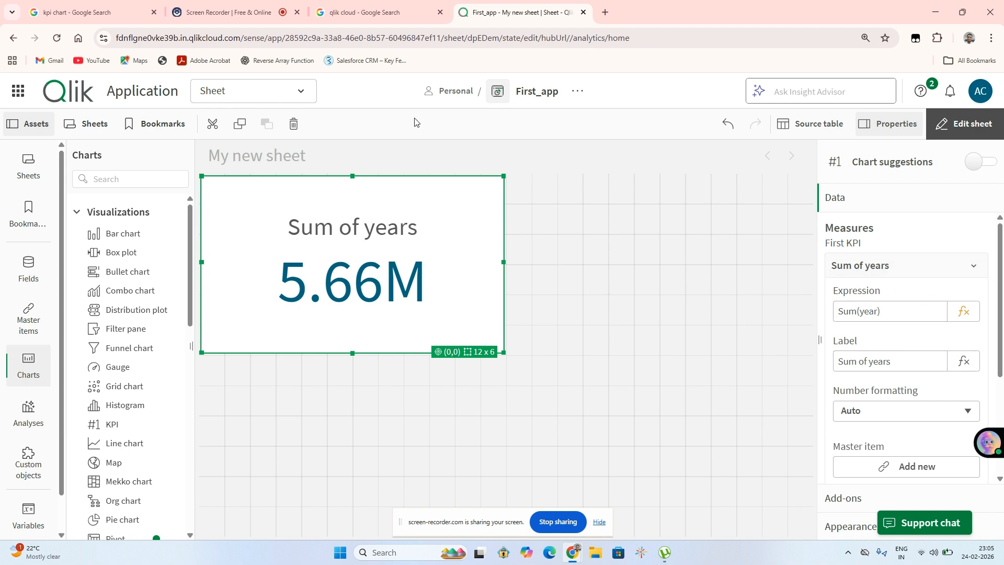
# - Set the measure's number formatting to Number with the simple format 1,000
pyautogui.scroll(-1, 937, 408)
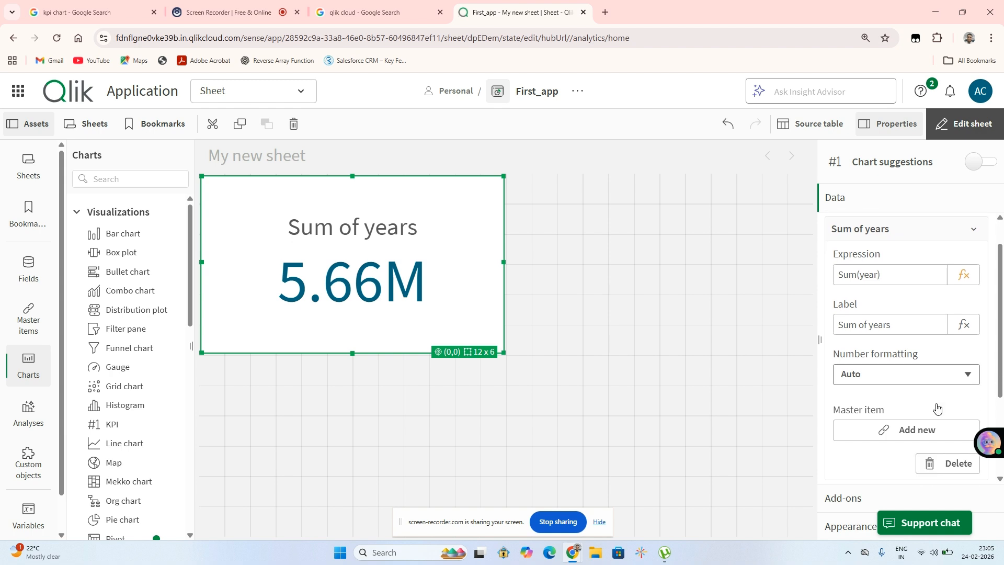
pyautogui.click(885, 370)
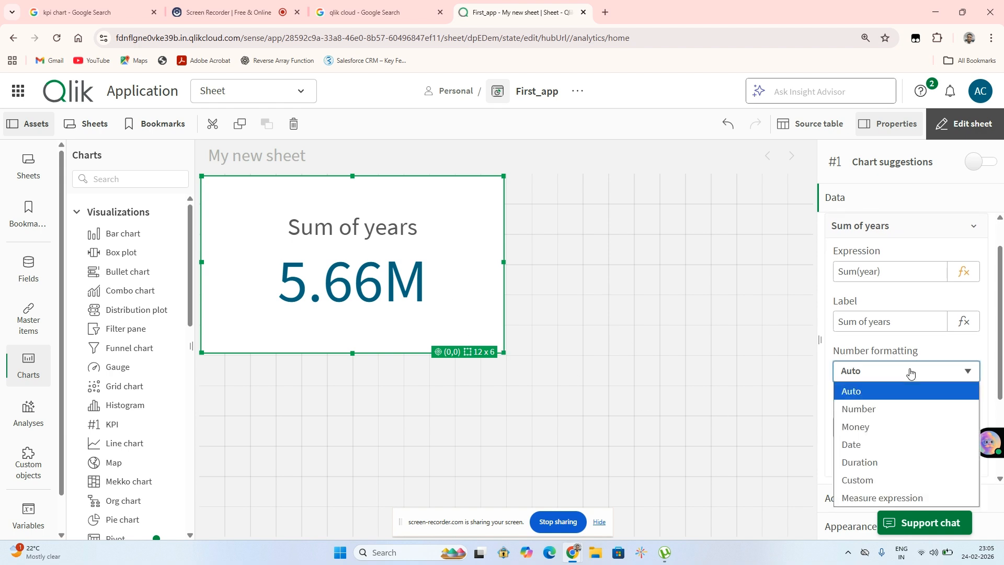
pyautogui.click(871, 410)
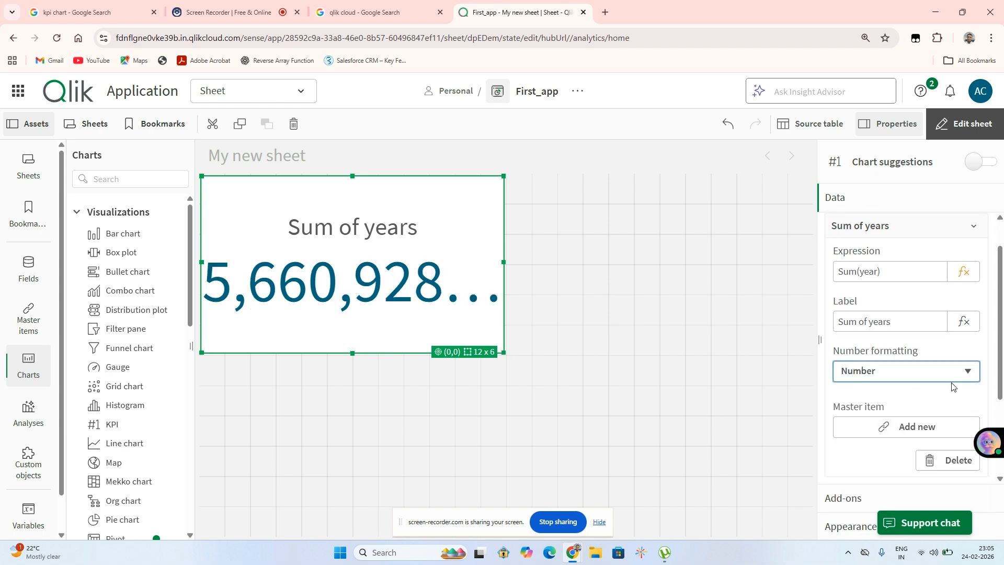
pyautogui.scroll(-3, 868, 422)
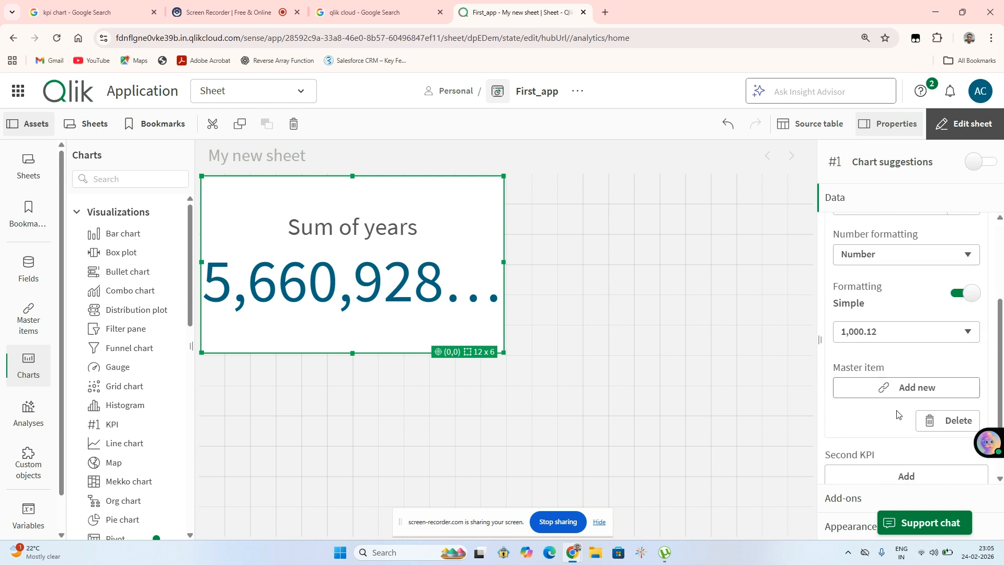
pyautogui.click(966, 332)
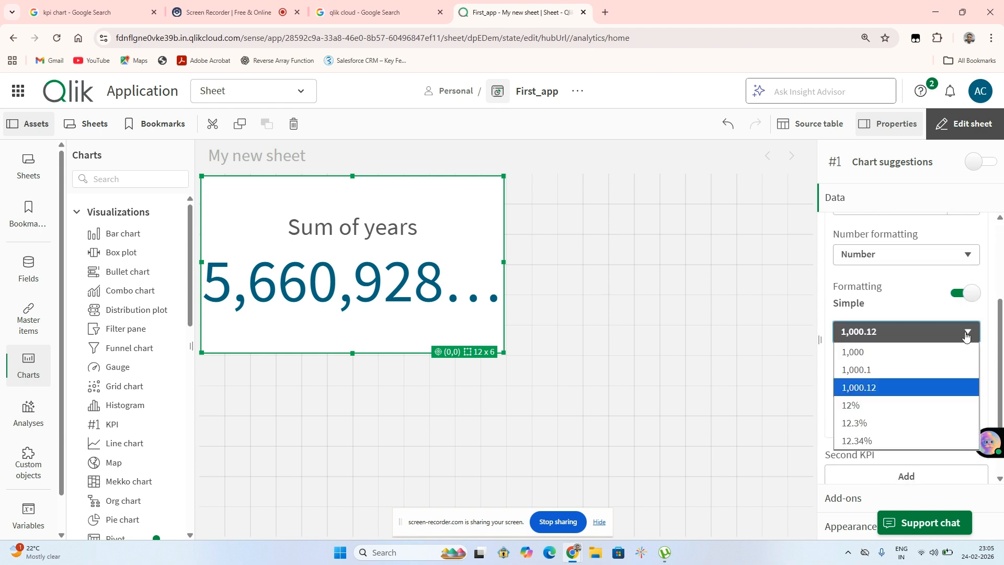
pyautogui.click(872, 356)
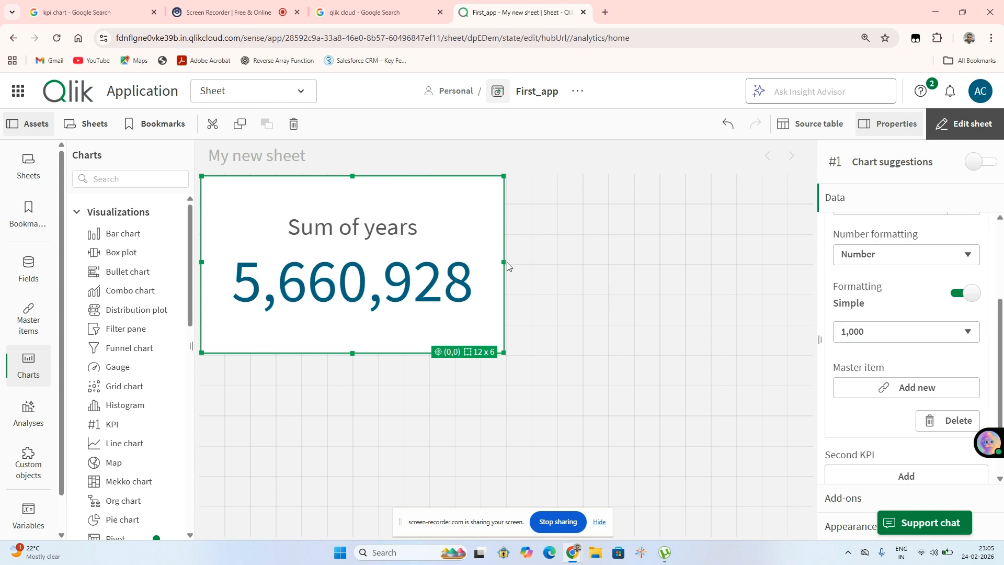
# - Widen the Sum of years KPI to 13 x 6 grid cells and deselect it
pyautogui.moveTo(505, 262); pyautogui.dragTo(527, 265)
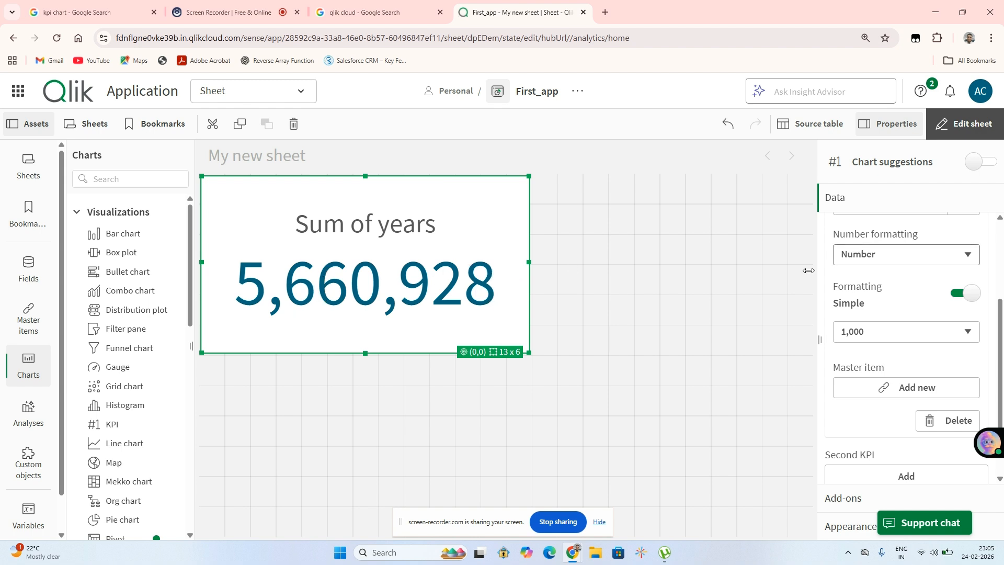
pyautogui.click(654, 316)
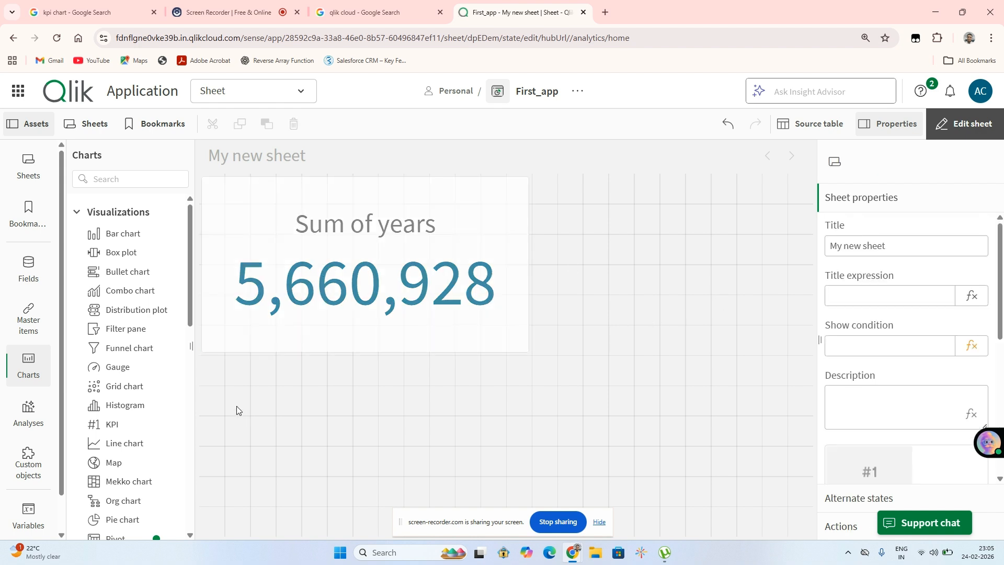
pyautogui.moveTo(116, 422); pyautogui.dragTo(168, 422)
# - Add Sum([Total Bags]) as the second KPI measure of the Sum of years chart
pyautogui.click(449, 249)
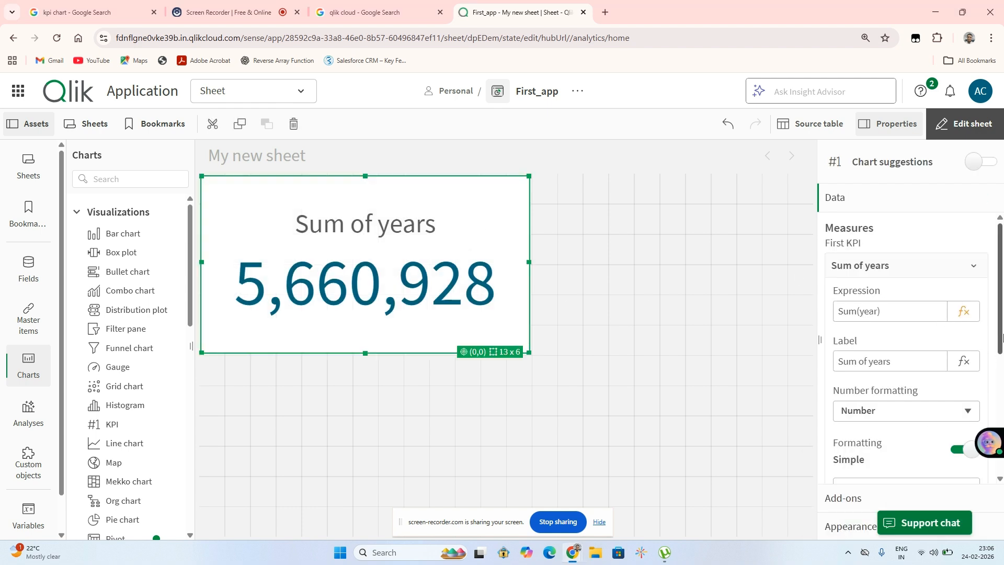
pyautogui.scroll(-5, 996, 345)
pyautogui.moveTo(1002, 451); pyautogui.dragTo(1003, 462)
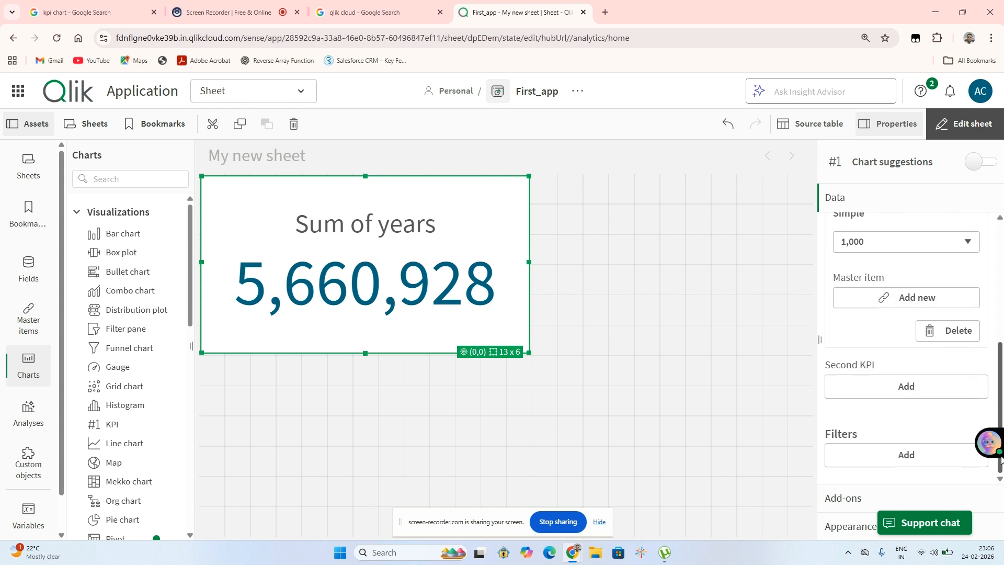
pyautogui.click(929, 391)
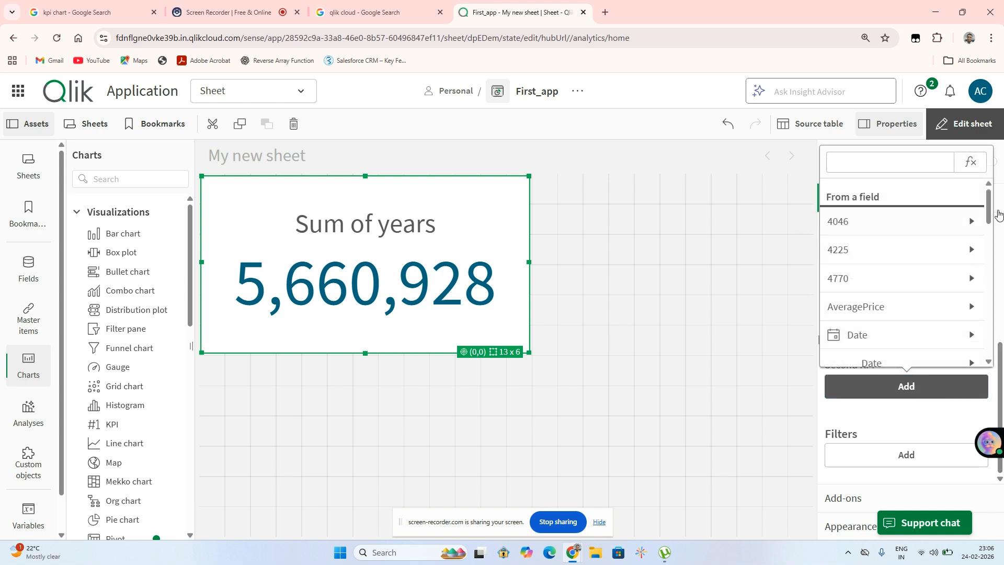
pyautogui.moveTo(996, 219); pyautogui.dragTo(994, 354)
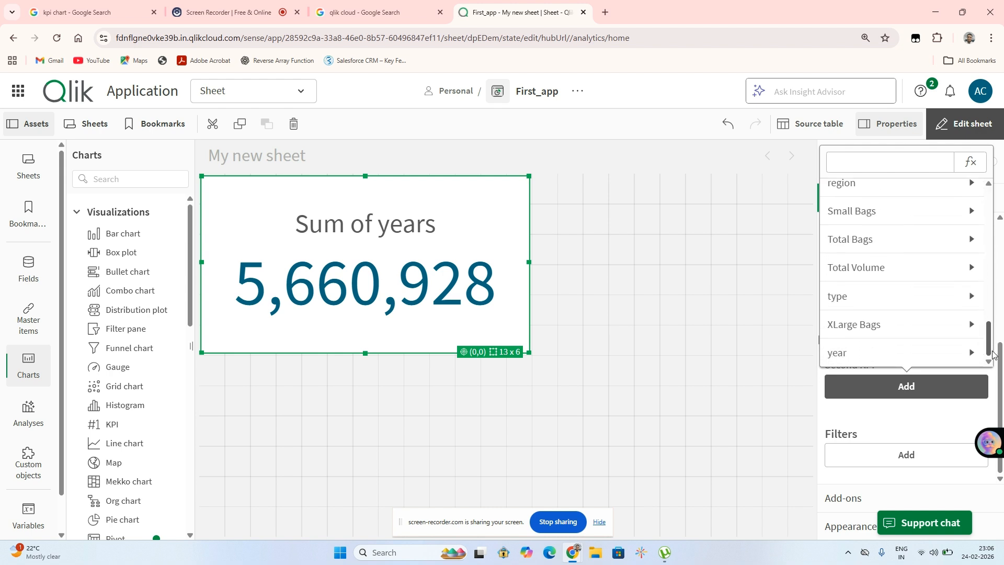
pyautogui.click(863, 240)
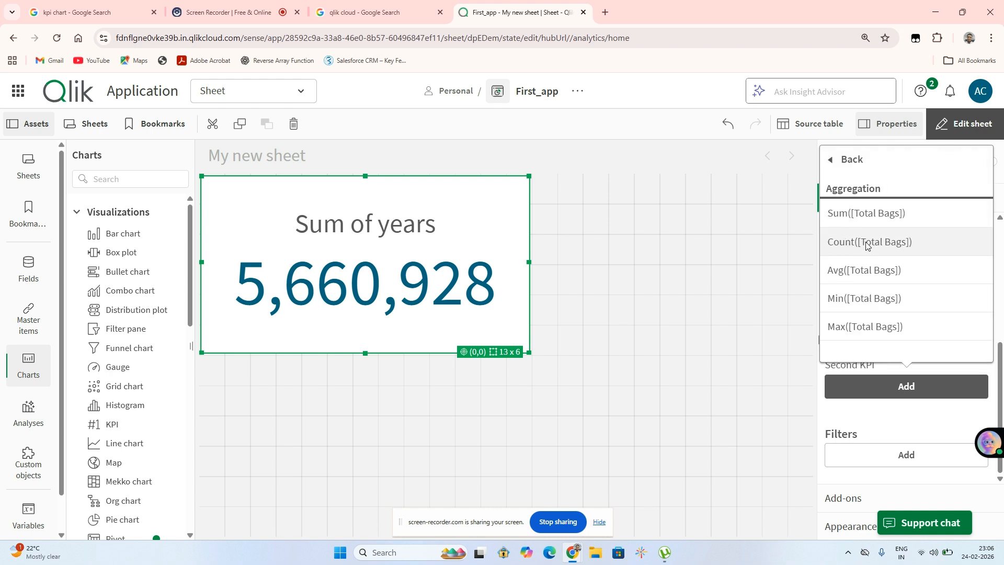
pyautogui.click(853, 215)
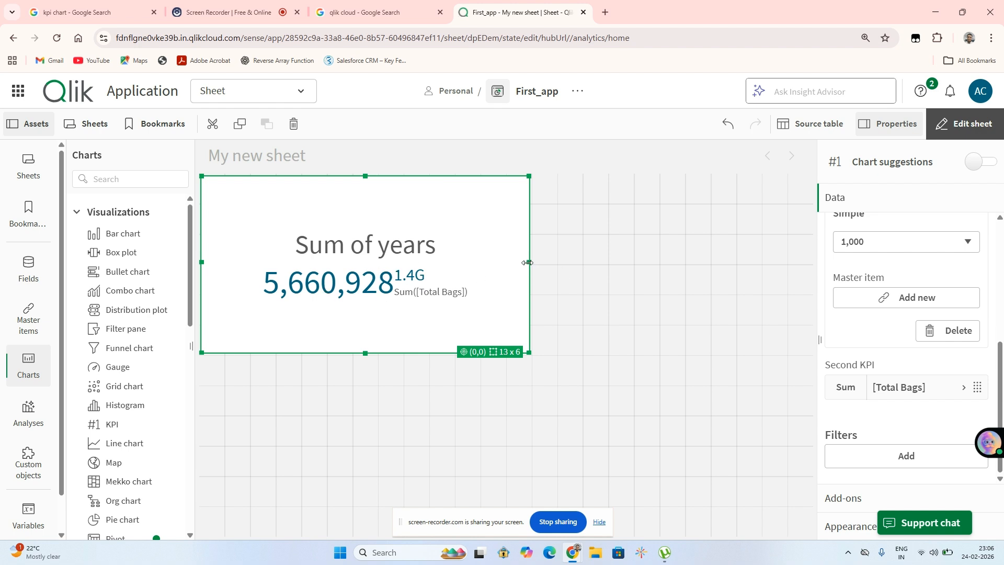
# - Narrow the Sum of years KPI to 11 x 6 grid cells
pyautogui.moveTo(530, 263); pyautogui.dragTo(481, 272)
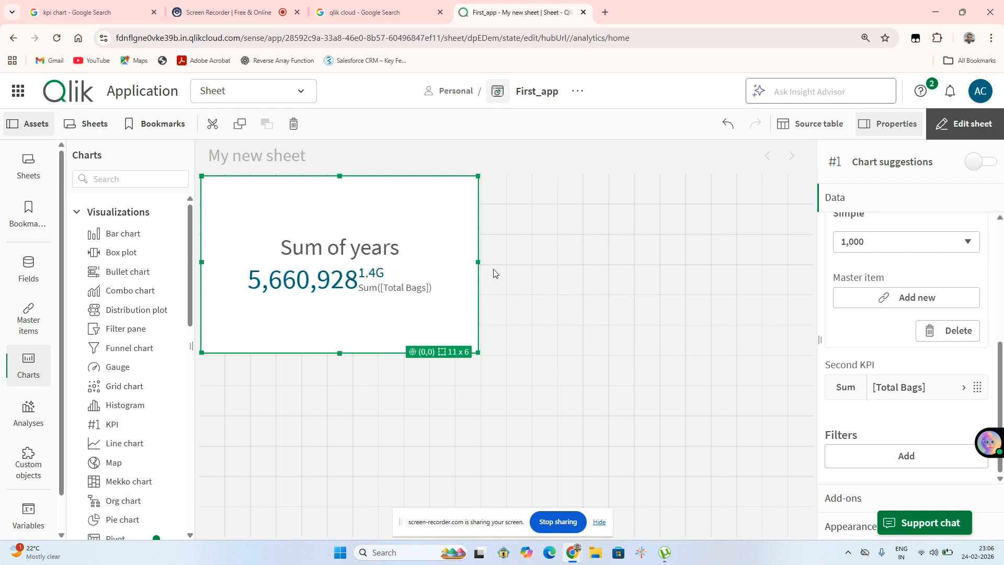
pyautogui.scroll(3, 872, 319)
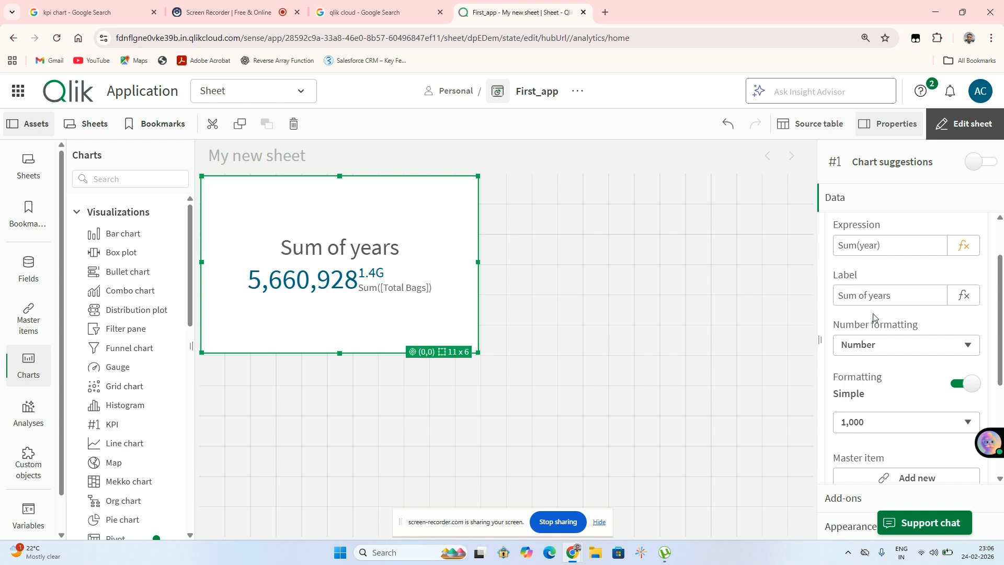
pyautogui.scroll(-1, 873, 318)
pyautogui.scroll(-3, 881, 377)
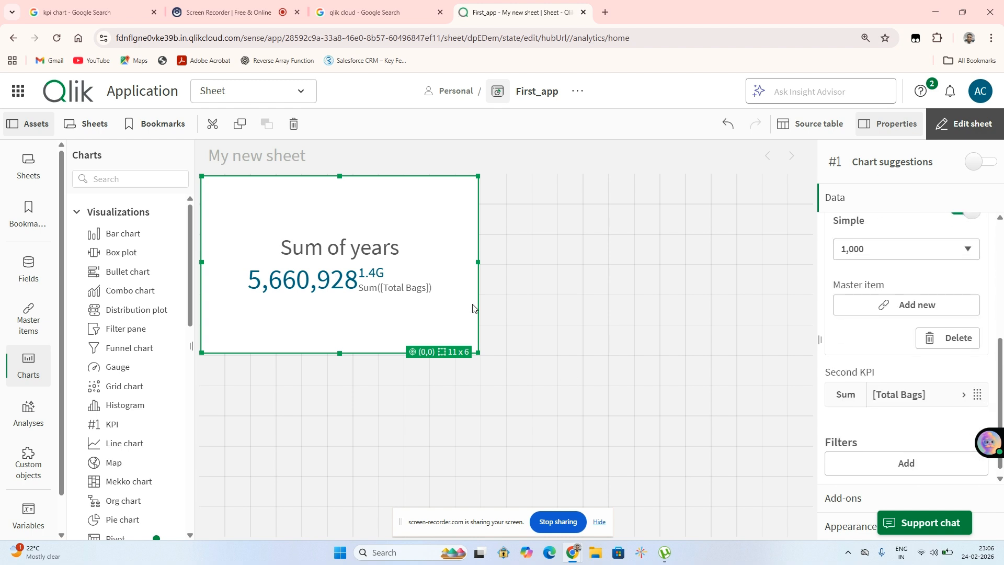
pyautogui.scroll(-1, 875, 393)
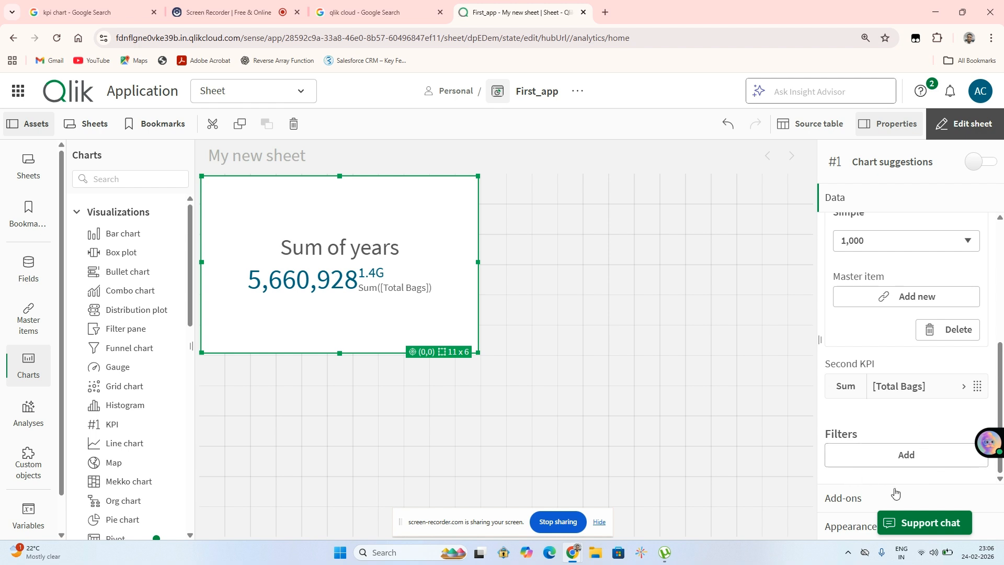
# - Turn on Link to sheet in the Sum of years KPI's presentation settings and look at the sheets available as link target
pyautogui.click(847, 527)
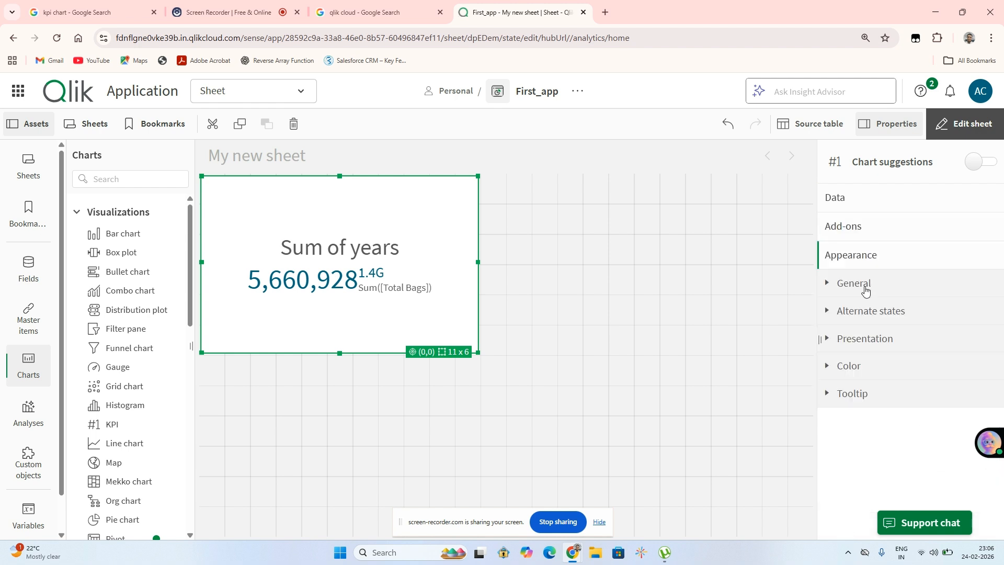
pyautogui.click(846, 335)
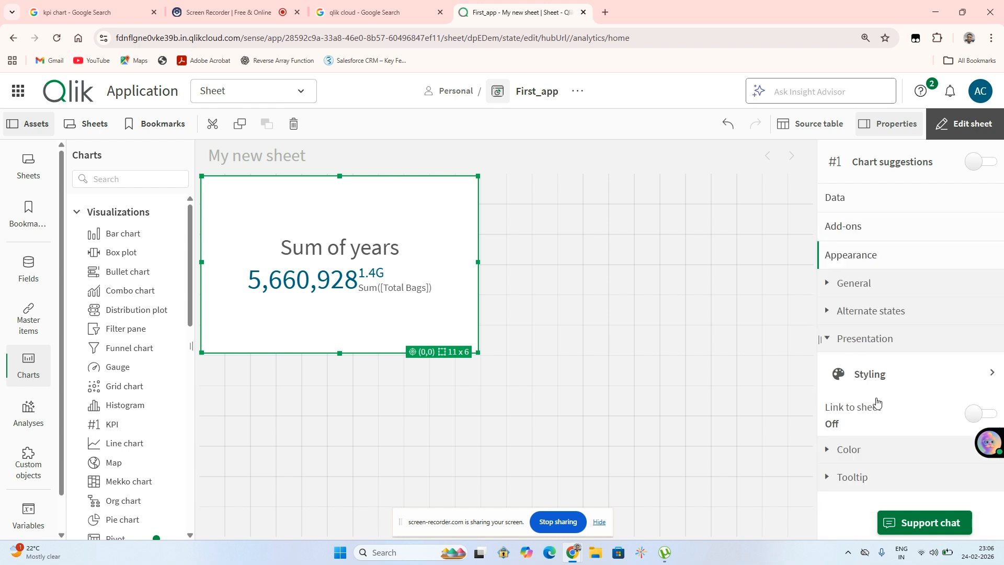
pyautogui.click(966, 414)
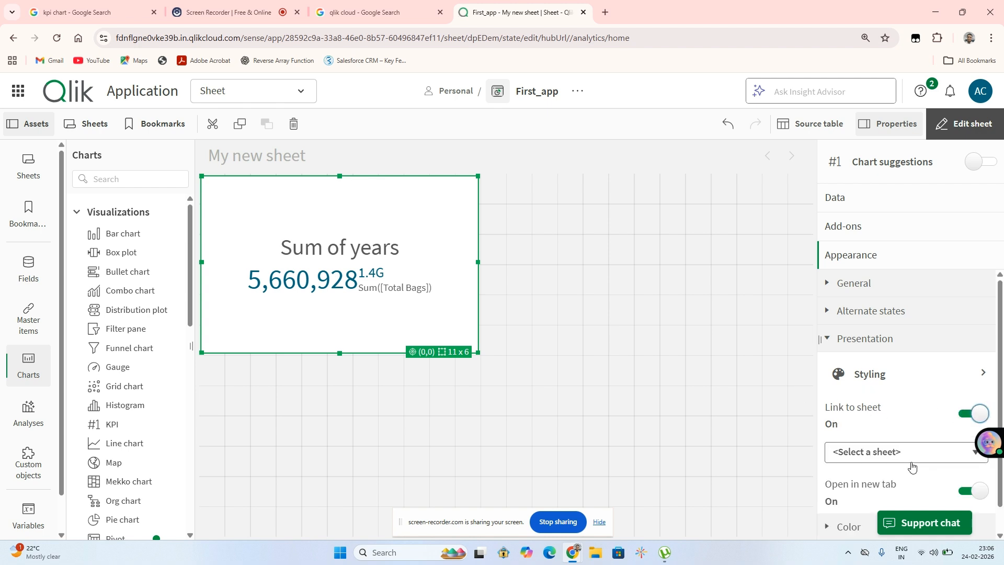
pyautogui.scroll(-1, 906, 442)
pyautogui.click(907, 425)
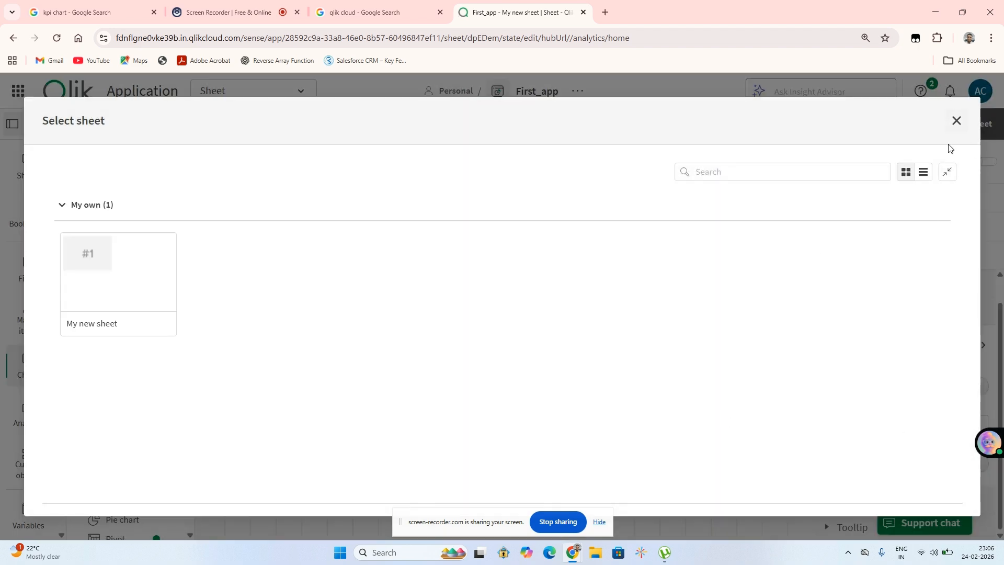
pyautogui.click(957, 121)
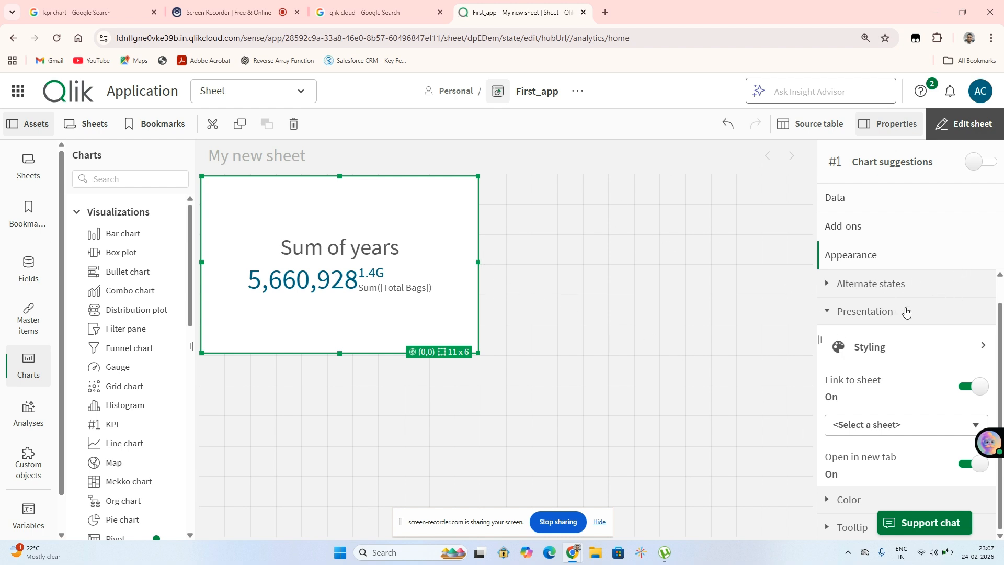
pyautogui.scroll(1, 907, 311)
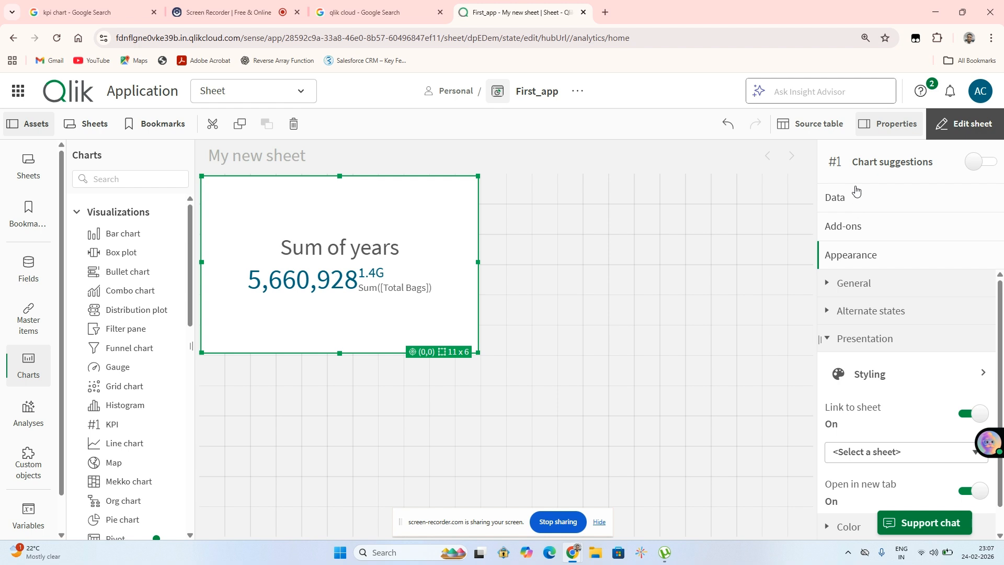
pyautogui.scroll(-1, 848, 377)
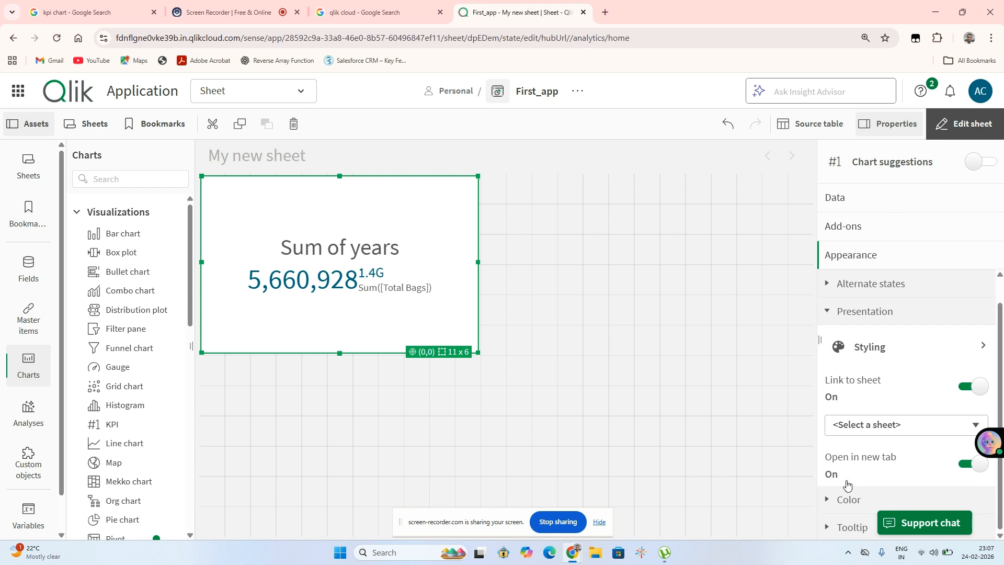
pyautogui.click(789, 324)
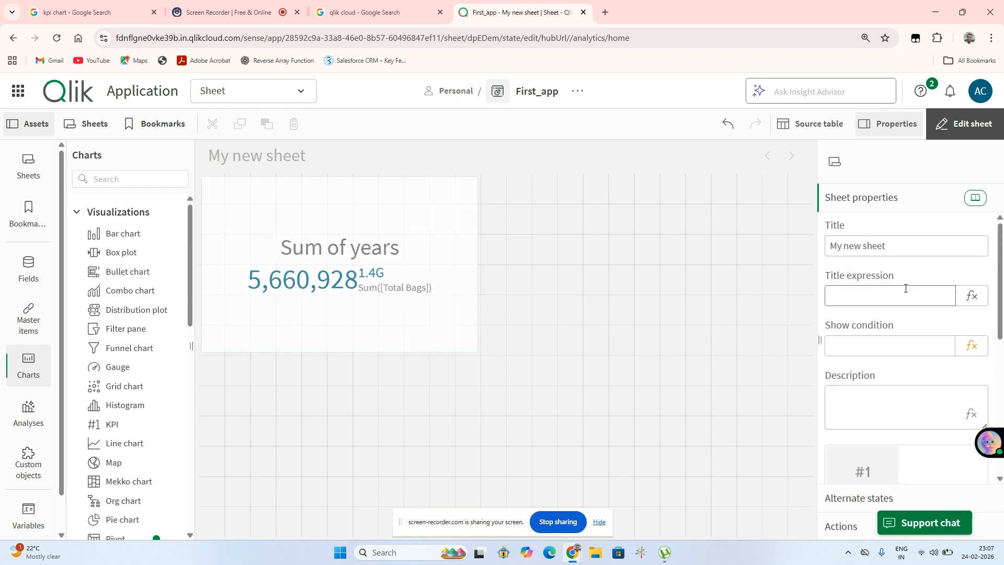
# - Add a new KPI chart to the right of the Sum of years KPI, measuring Sum([Total Bags])
pyautogui.click(263, 299)
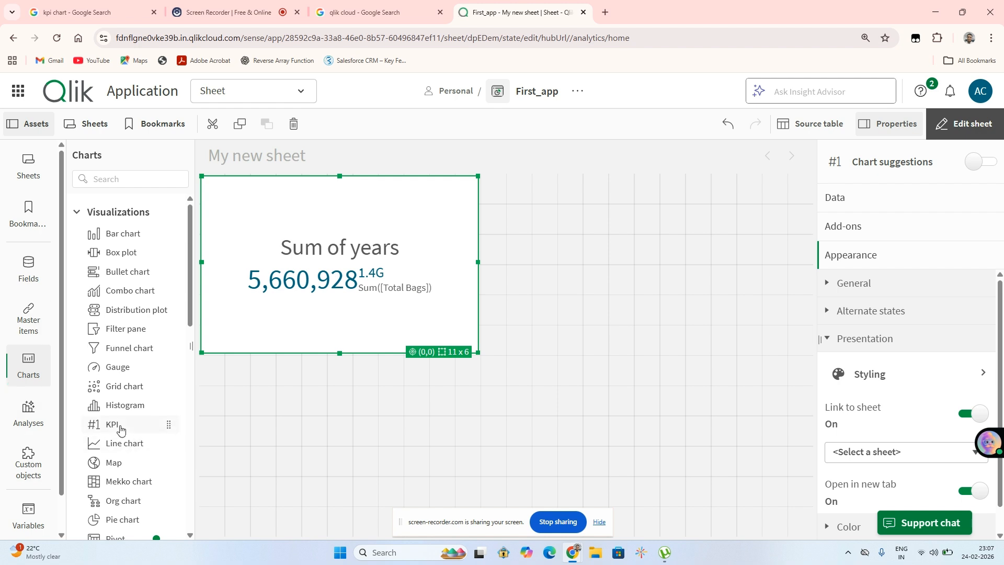
pyautogui.moveTo(120, 429); pyautogui.dragTo(690, 251)
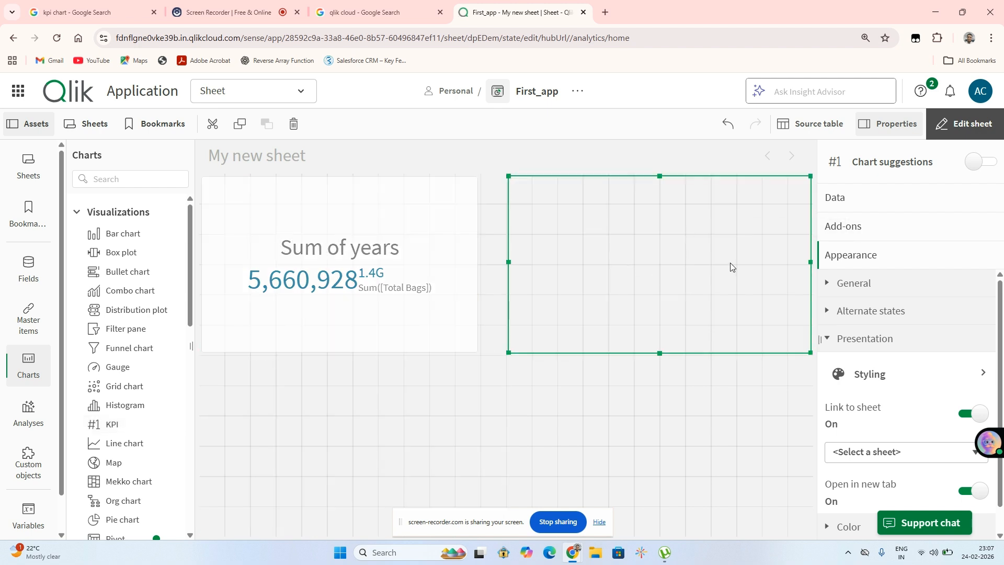
pyautogui.click(648, 287)
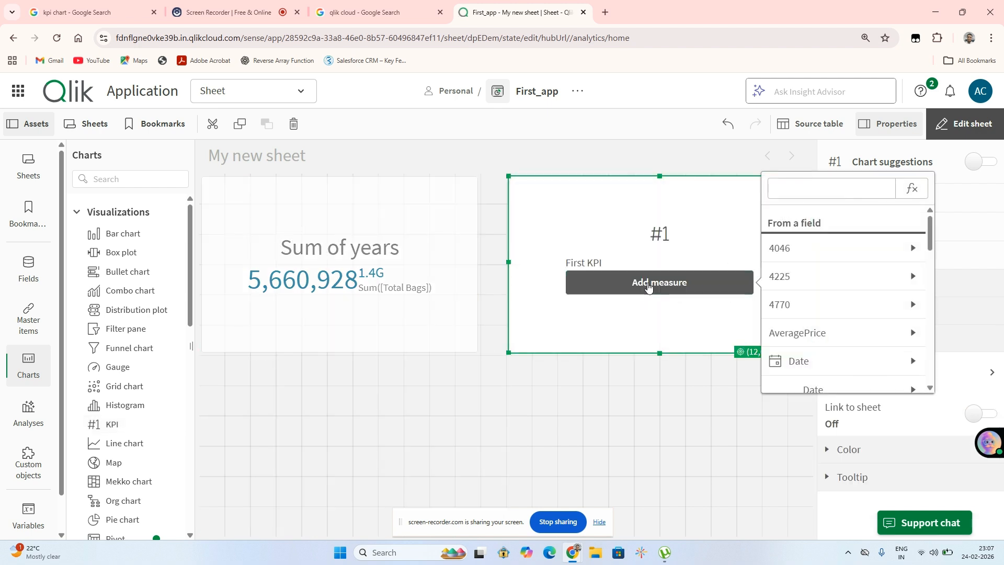
pyautogui.moveTo(930, 244); pyautogui.dragTo(940, 367)
pyautogui.click(860, 329)
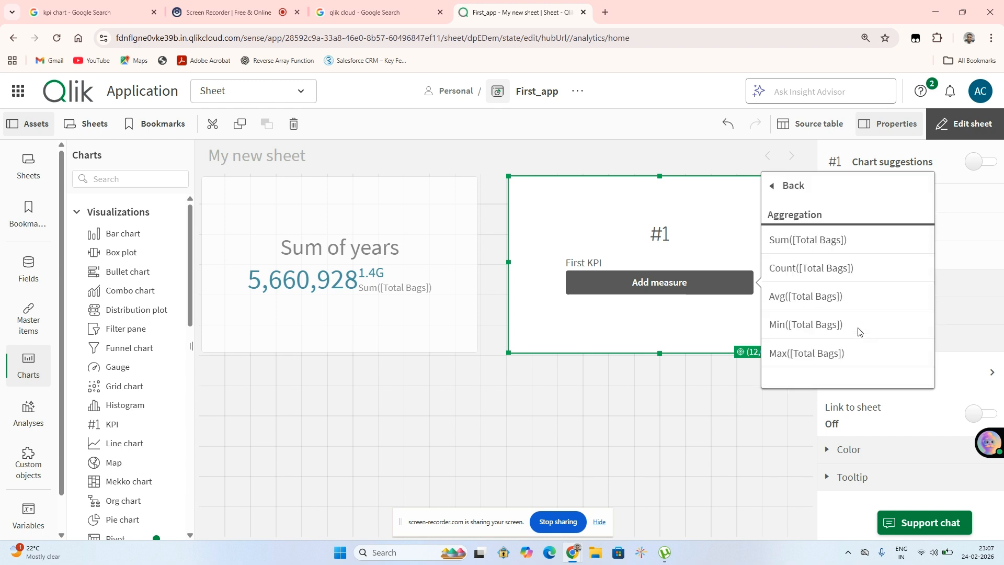
pyautogui.click(813, 239)
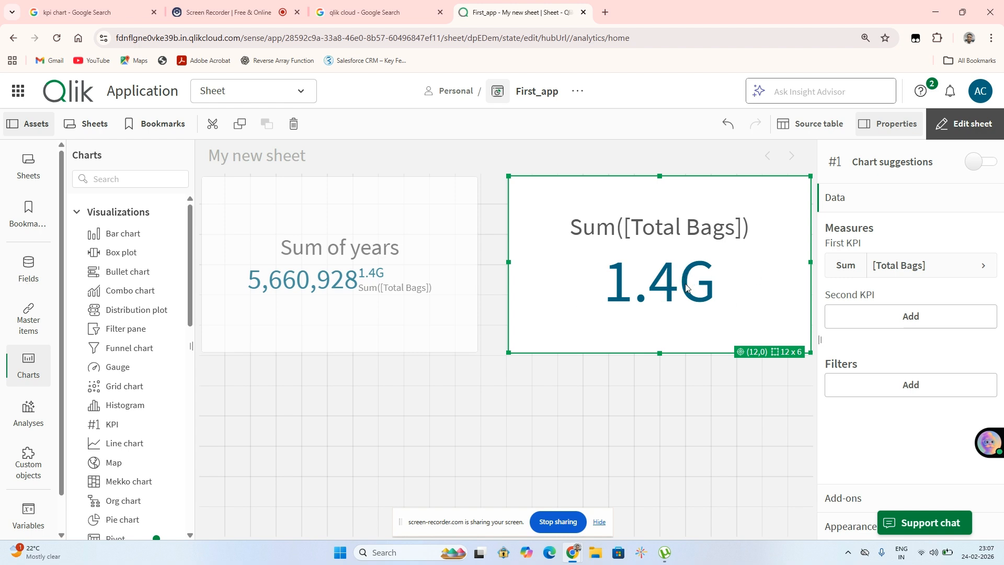
# - Label the new KPI's Sum([Total Bags]) measure "sum of bags" and shrink the chart to 11 x 4 grid cells
pyautogui.click(983, 266)
pyautogui.moveTo(939, 312); pyautogui.dragTo(835, 313)
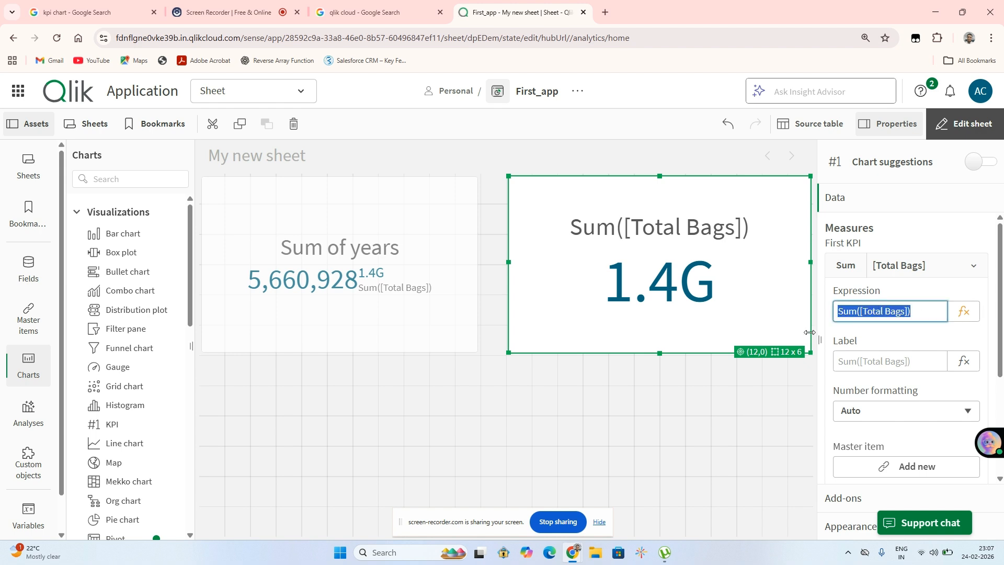
pyautogui.click(873, 361)
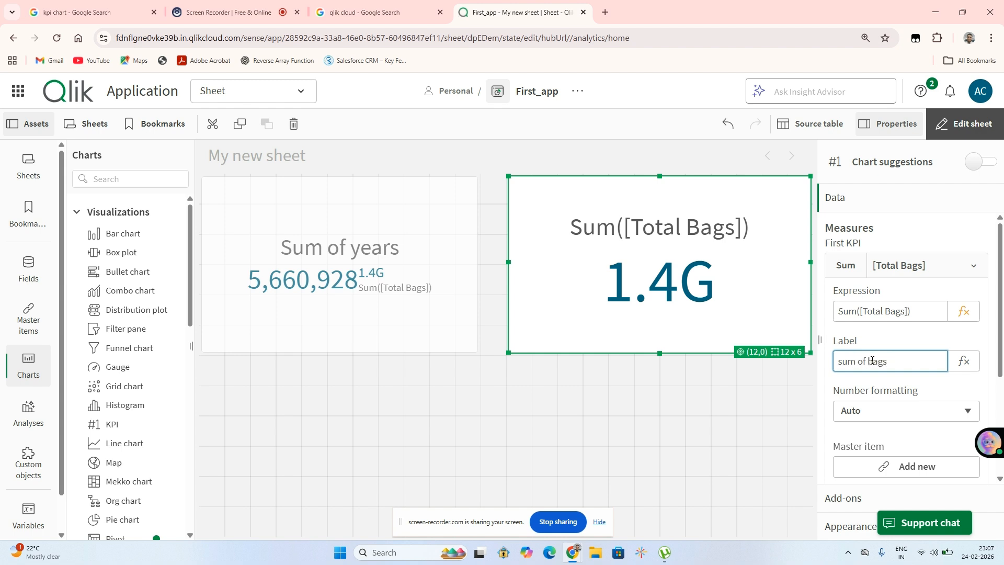
pyautogui.write('sum of bags')
pyautogui.press('Return')
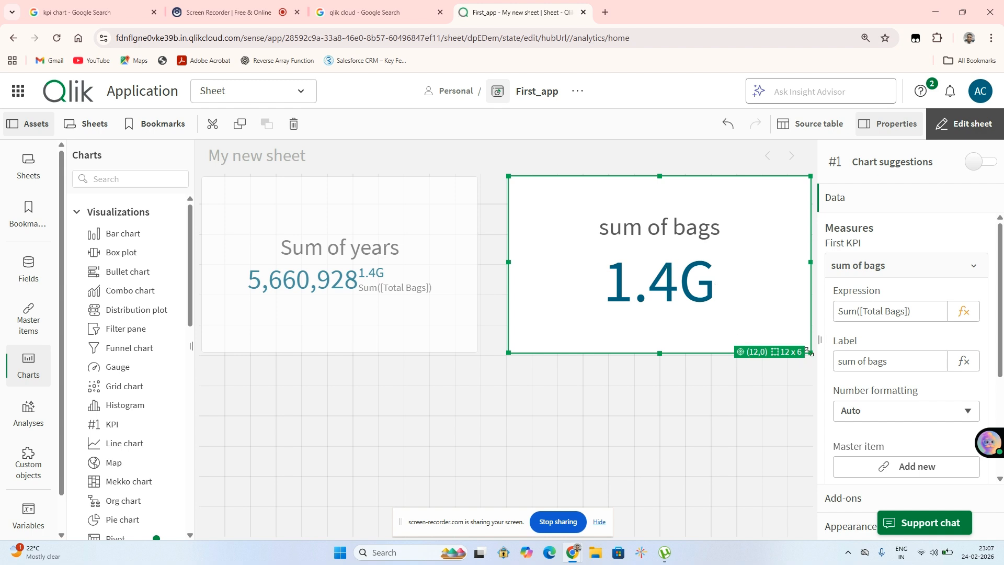
pyautogui.moveTo(807, 350); pyautogui.dragTo(784, 294)
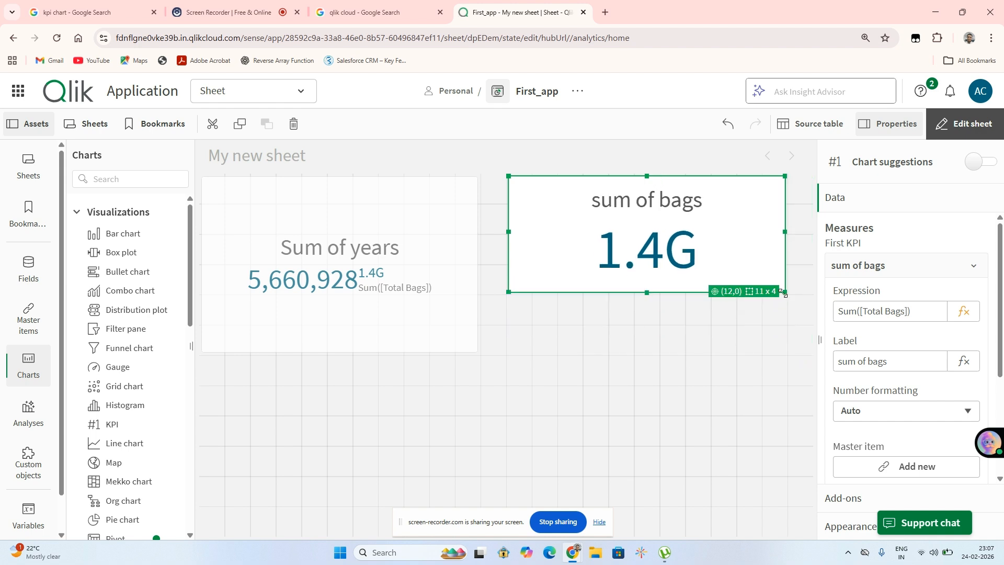
pyautogui.click(599, 522)
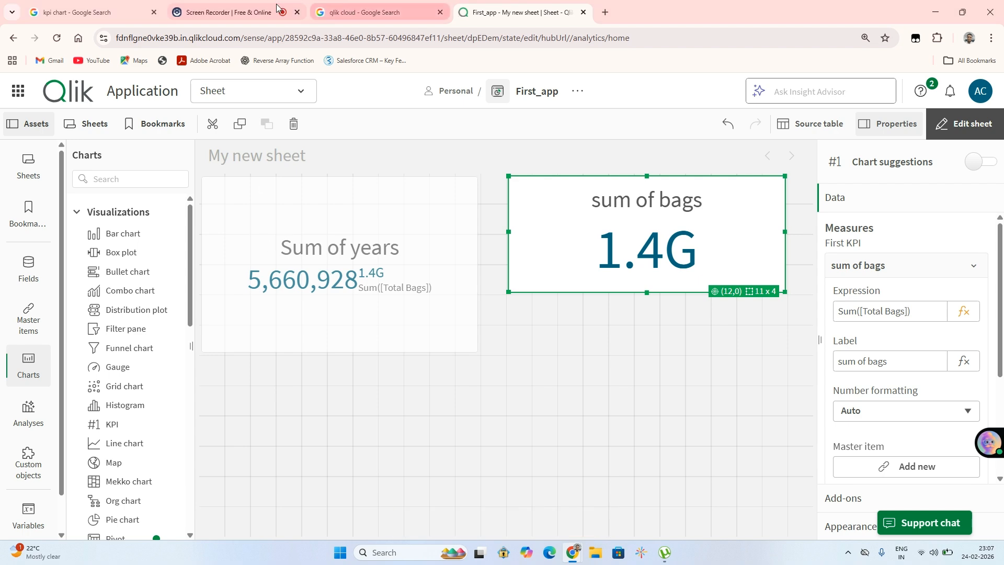
pyautogui.click(230, 12)
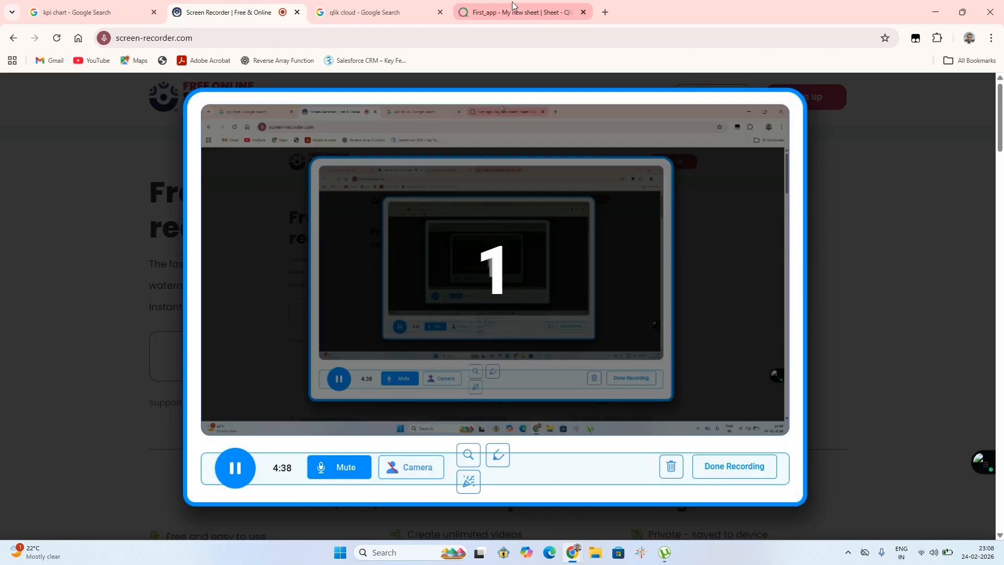
pyautogui.click(512, 7)
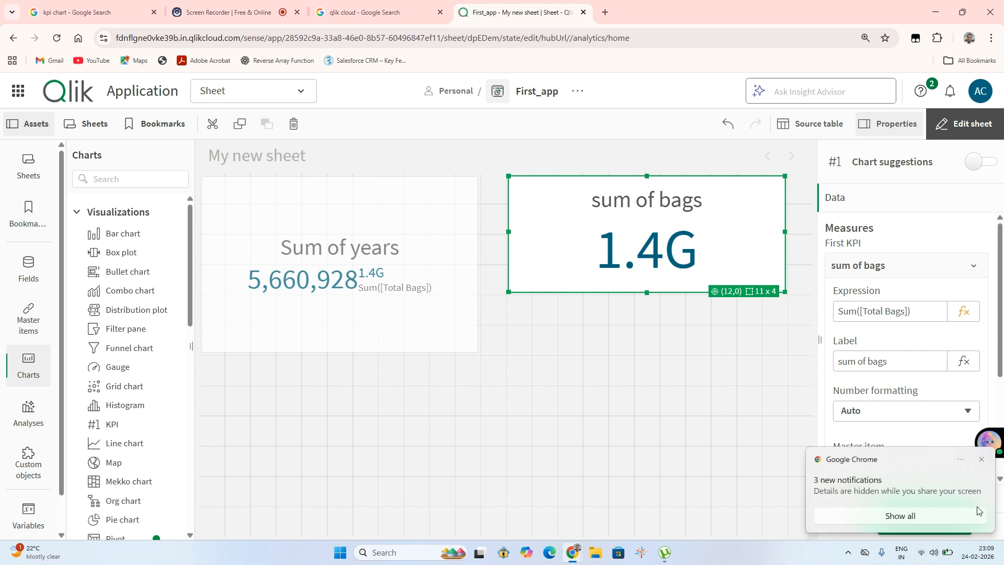
pyautogui.click(981, 460)
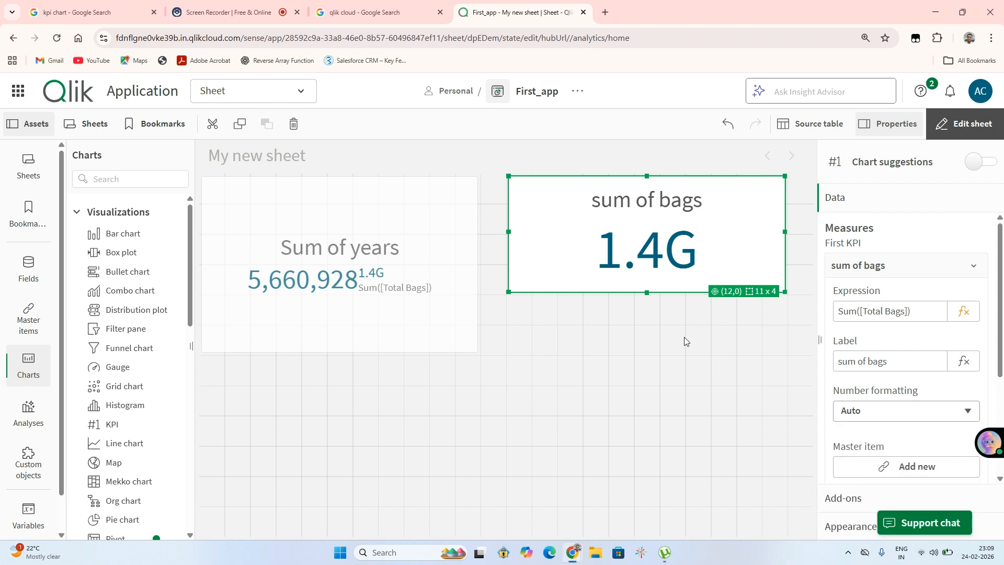
# - Set the number formatting of the sum of bags measure to Number
pyautogui.click(876, 414)
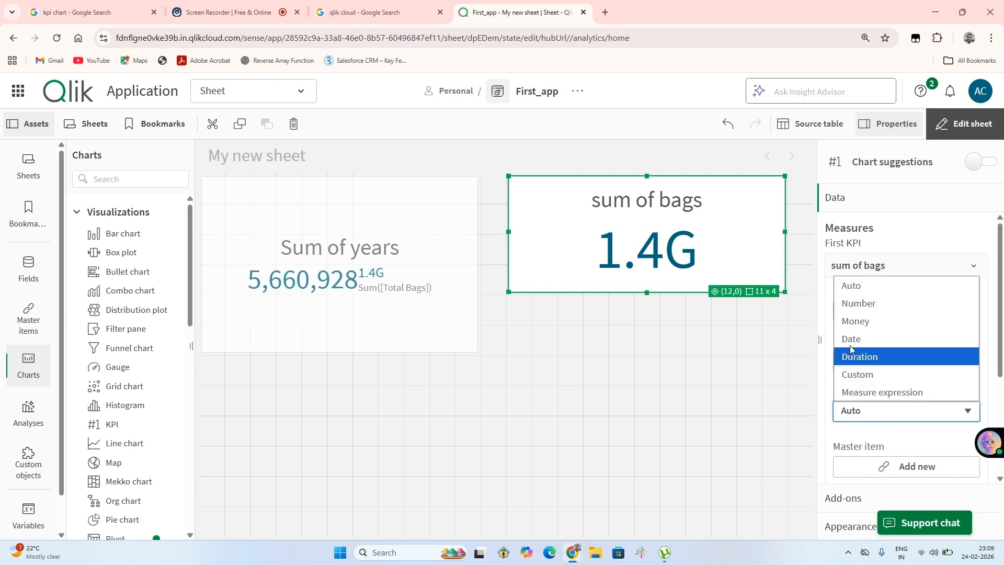
pyautogui.click(860, 301)
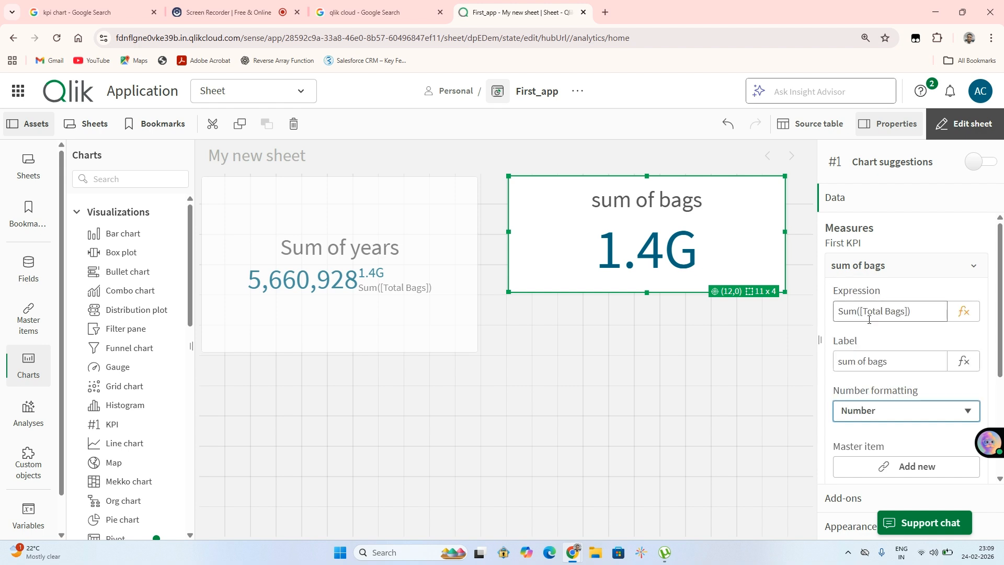
pyautogui.click(961, 414)
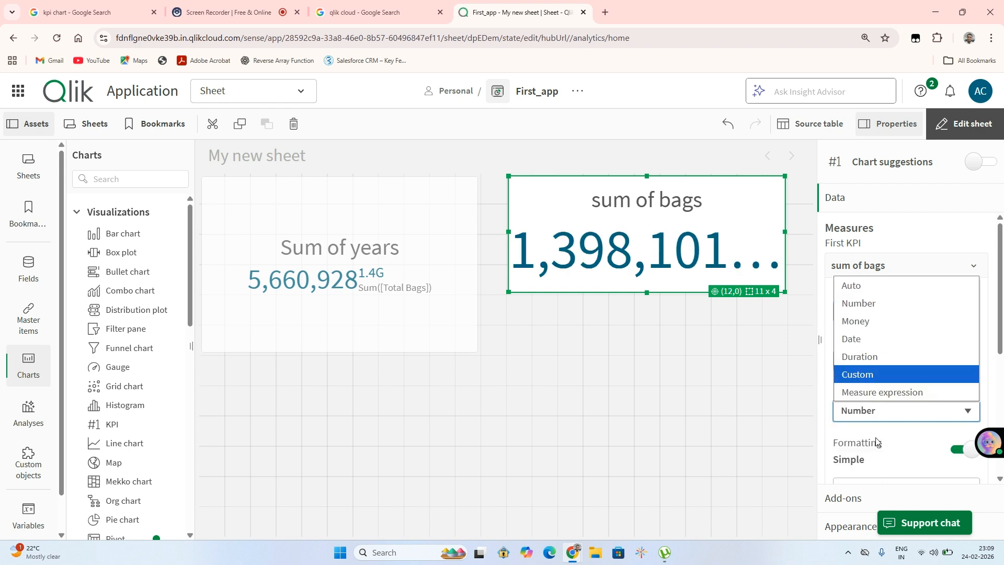
pyautogui.click(877, 420)
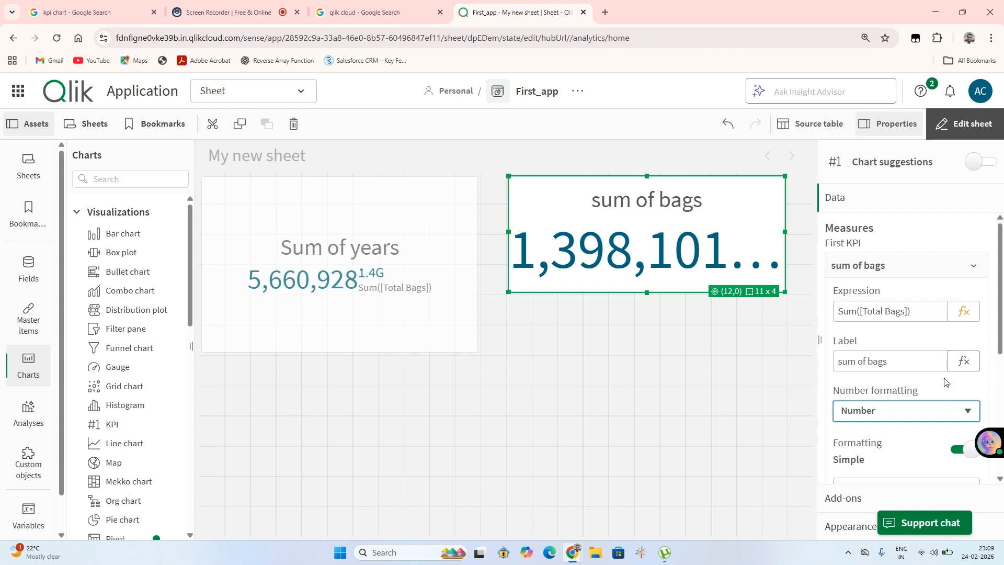
# - Set the sum of bags measure's simple number format to 1,000, without decimals
pyautogui.scroll(-2, 898, 433)
pyautogui.click(899, 417)
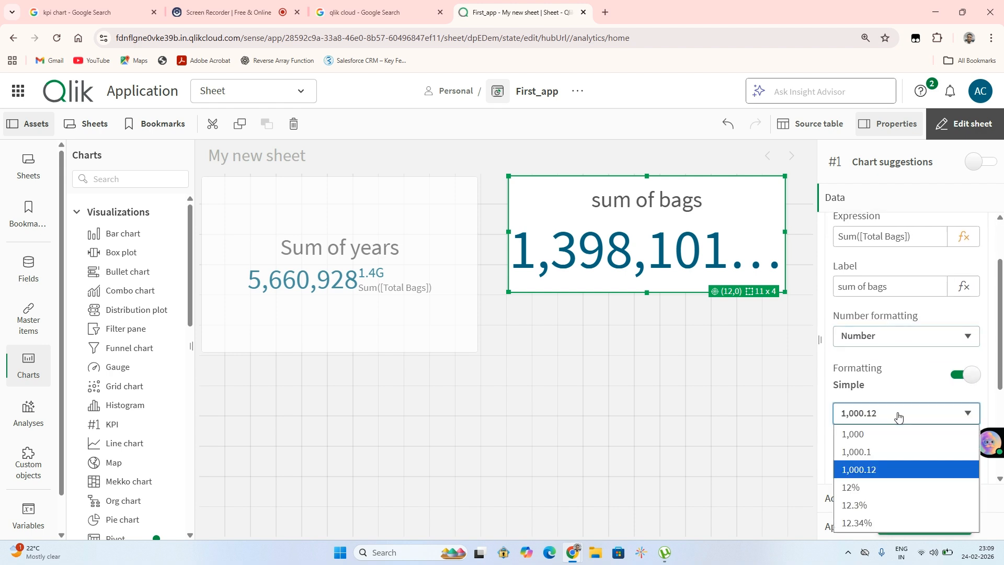
pyautogui.click(869, 438)
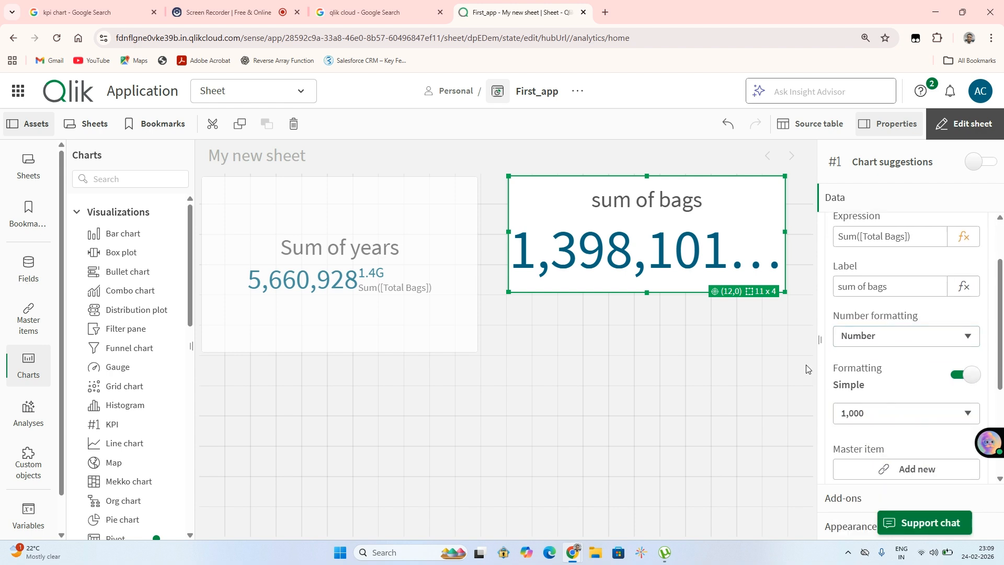
# - Move the sum of bags KPI below the Sum of years KPI and resize it to 10 x 5 grid cells
pyautogui.moveTo(786, 233); pyautogui.dragTo(810, 233)
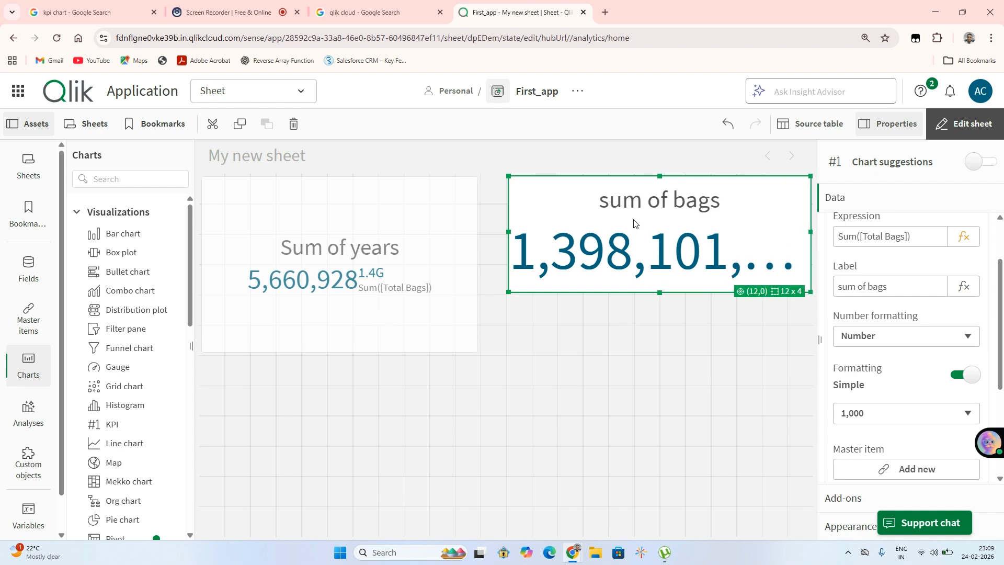
pyautogui.moveTo(664, 248); pyautogui.dragTo(767, 413)
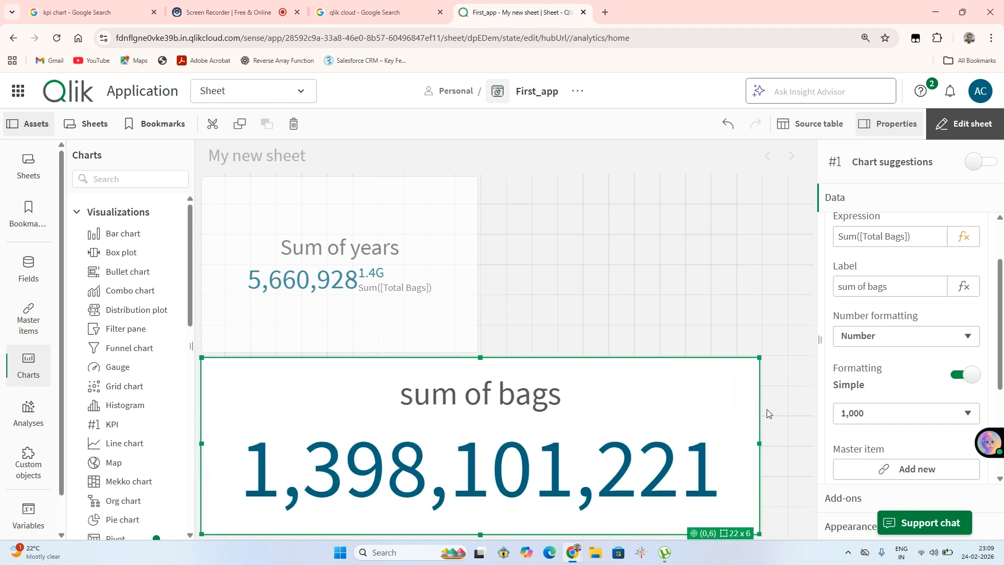
pyautogui.moveTo(481, 526); pyautogui.dragTo(478, 503)
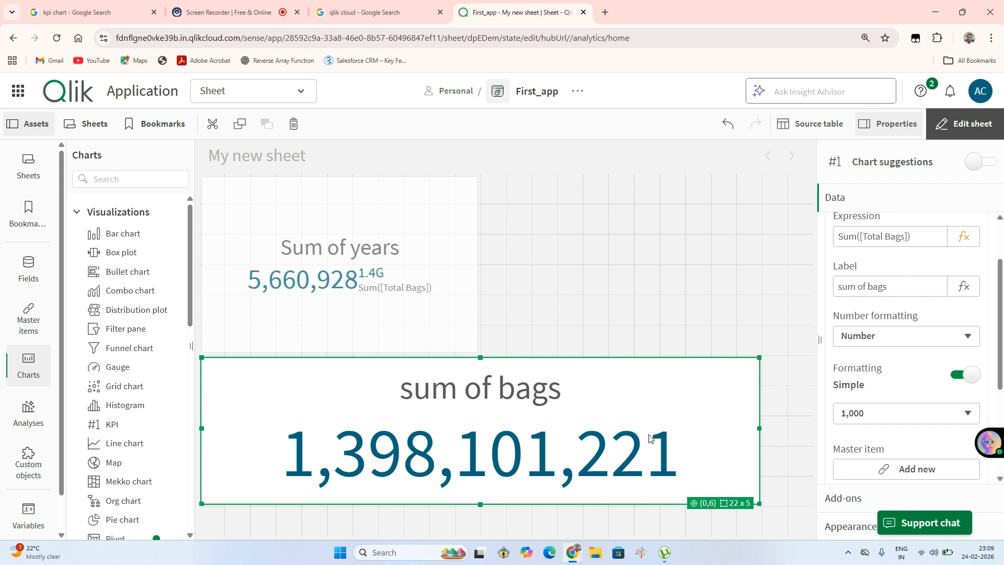
pyautogui.moveTo(758, 428); pyautogui.dragTo(453, 428)
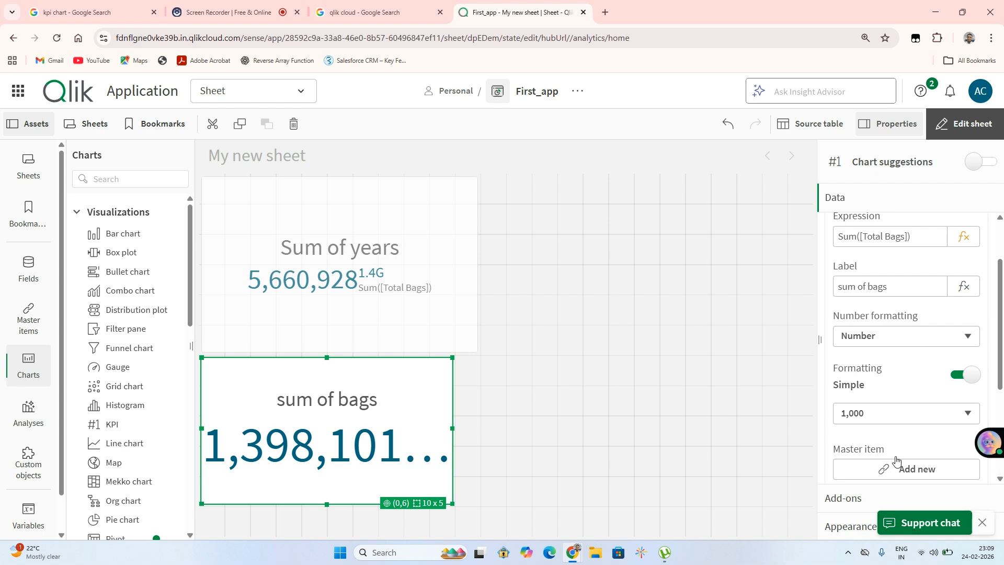
pyautogui.click(682, 336)
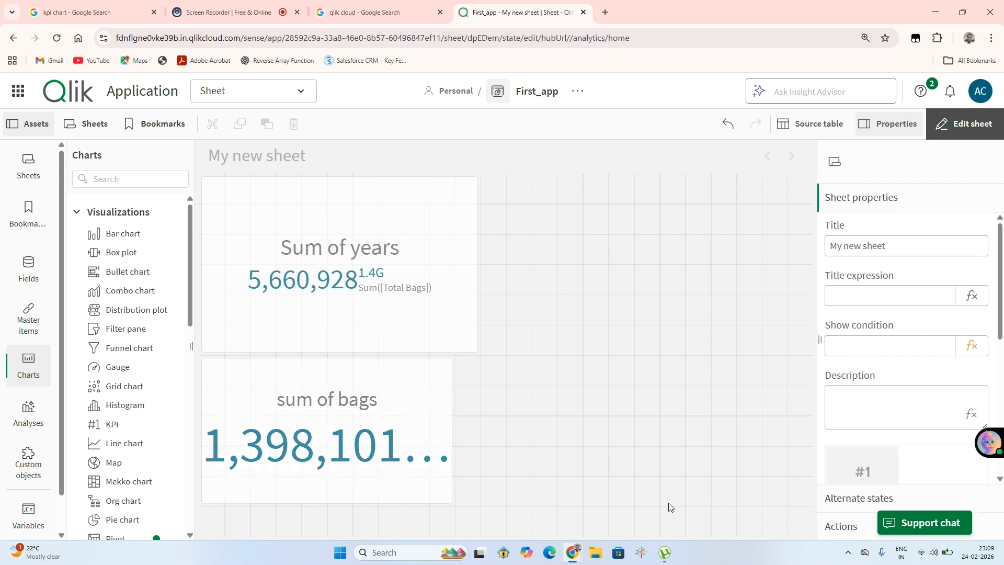
# - Add a new KPI chart to the right of the Sum of years KPI, measuring Count([Total Bags])
pyautogui.moveTo(106, 424); pyautogui.dragTo(545, 232)
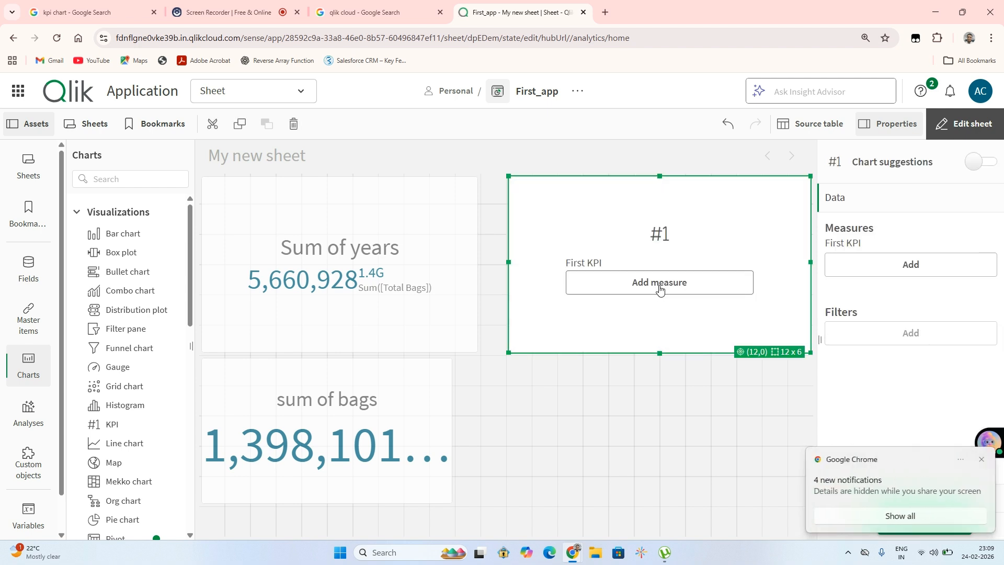
pyautogui.click(660, 290)
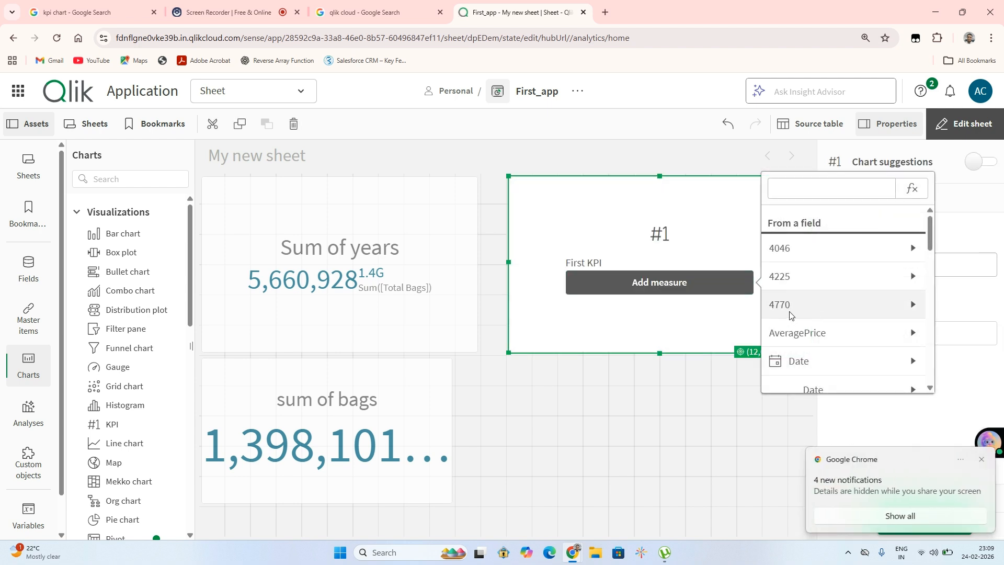
pyautogui.moveTo(930, 233); pyautogui.dragTo(926, 372)
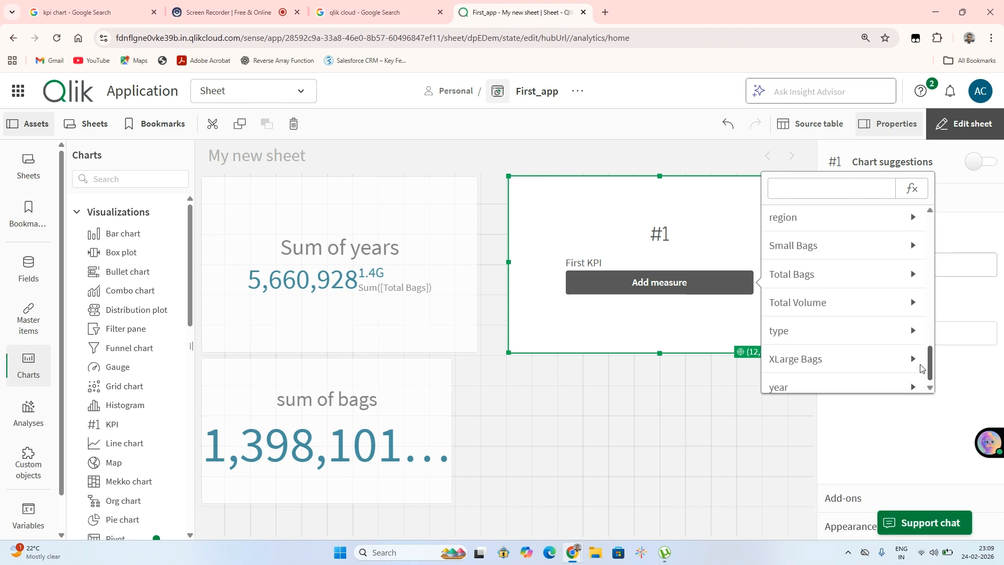
pyautogui.click(814, 264)
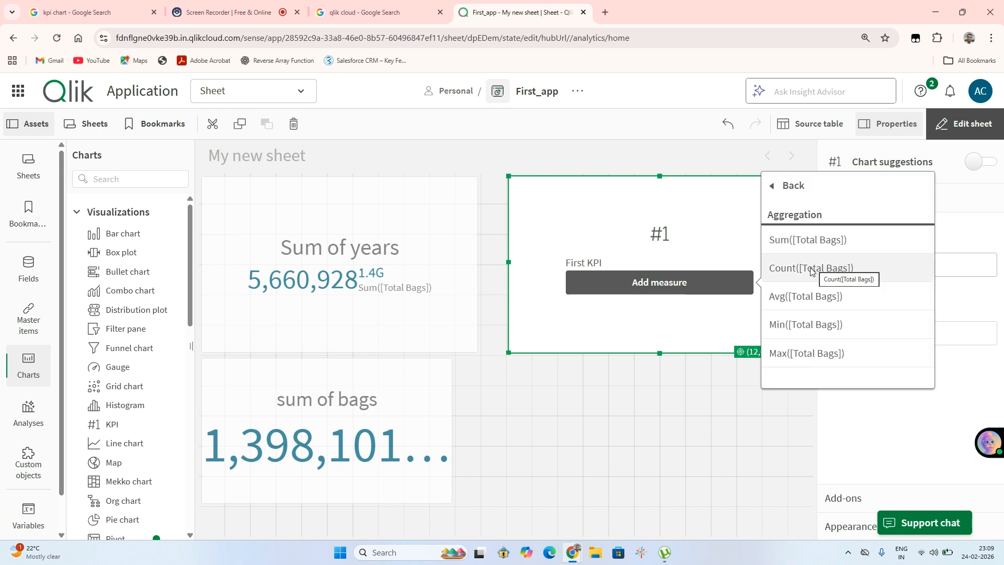
pyautogui.click(811, 269)
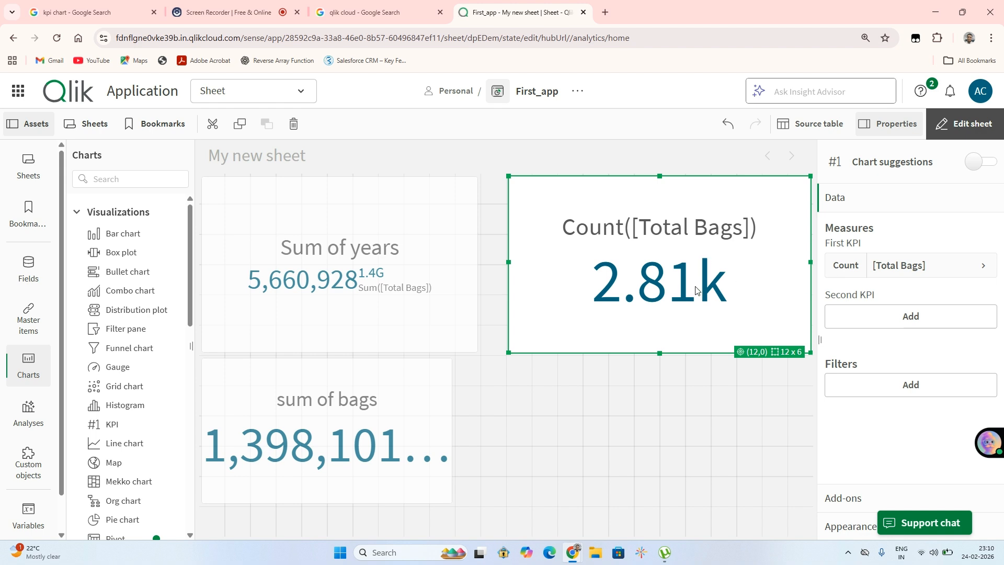
# - Label the new KPI's Count([Total Bags]) measure "Total Bags"
pyautogui.click(847, 265)
pyautogui.click(869, 267)
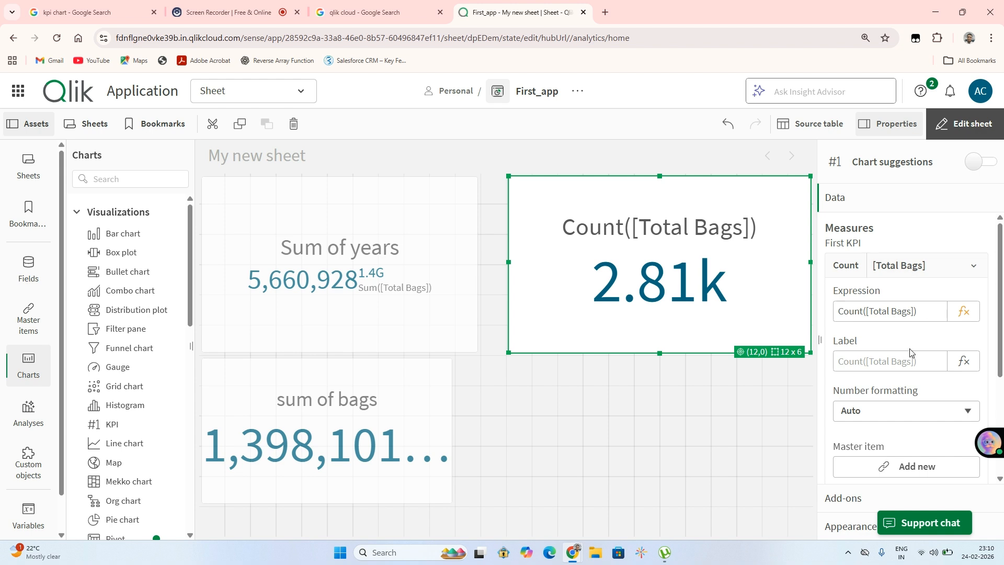
pyautogui.click(850, 364)
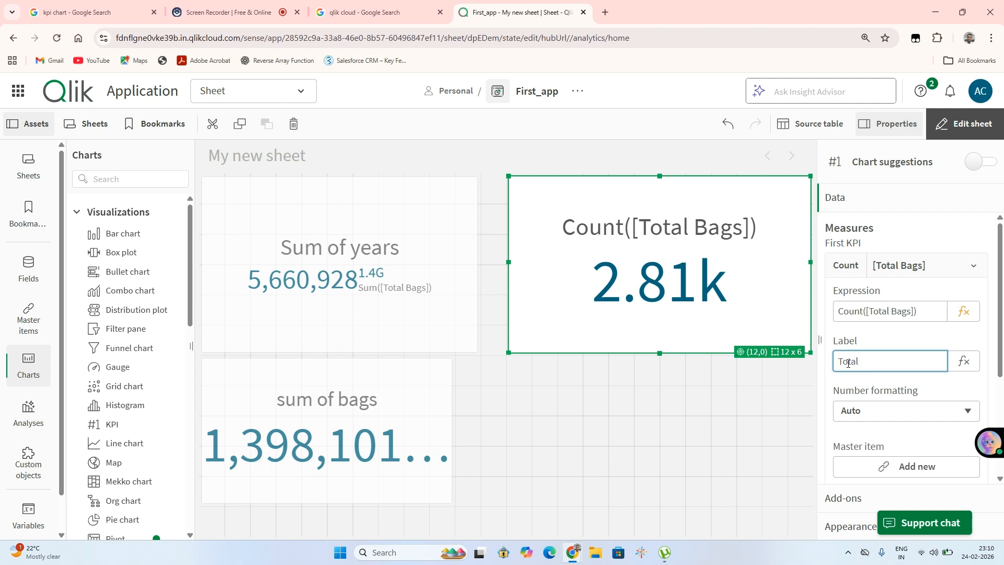
pyautogui.click(225, 12)
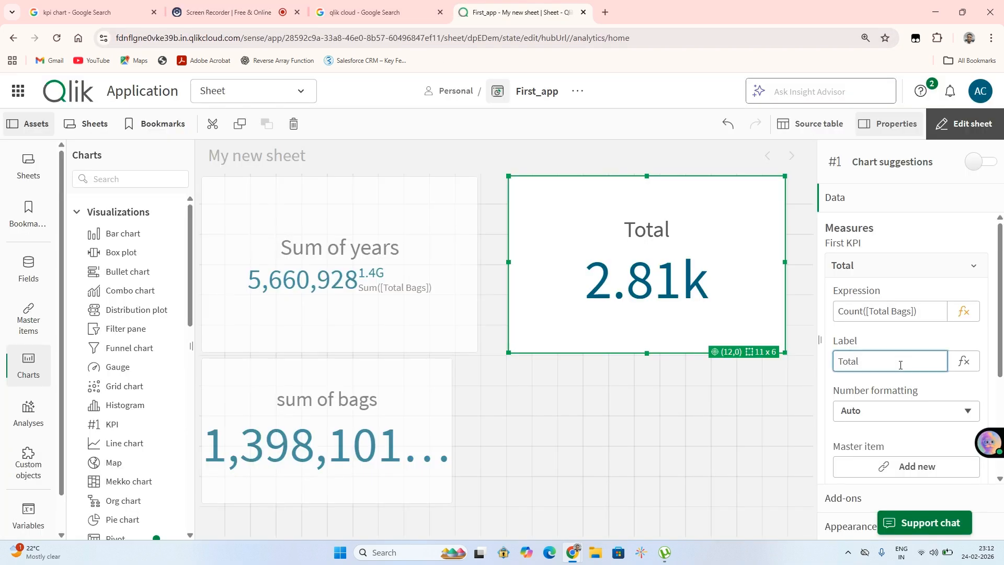
pyautogui.write('ags')
pyautogui.press('Return')
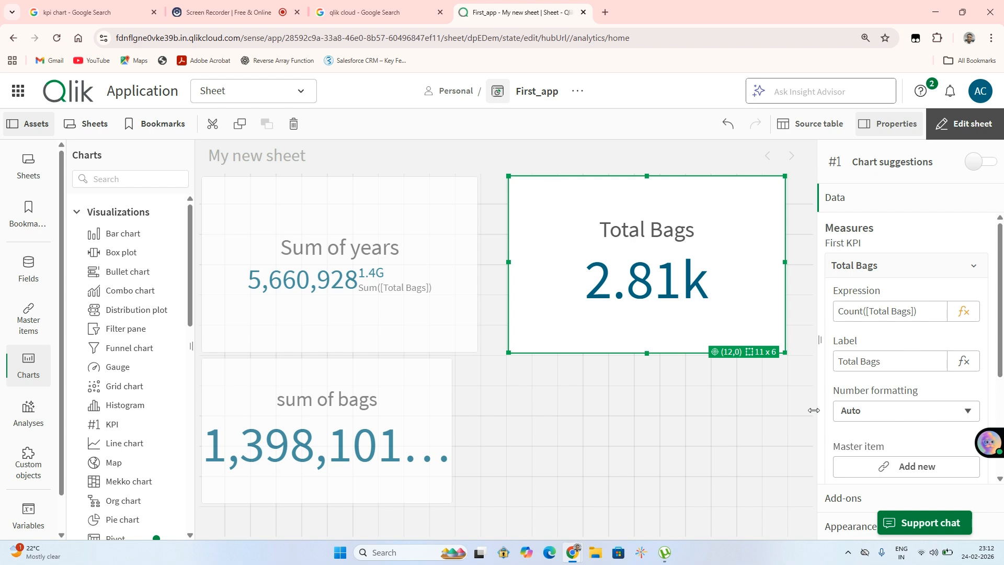
# - Set the Total Bags measure's number formatting to Number with the simple format 1,000
pyautogui.click(893, 407)
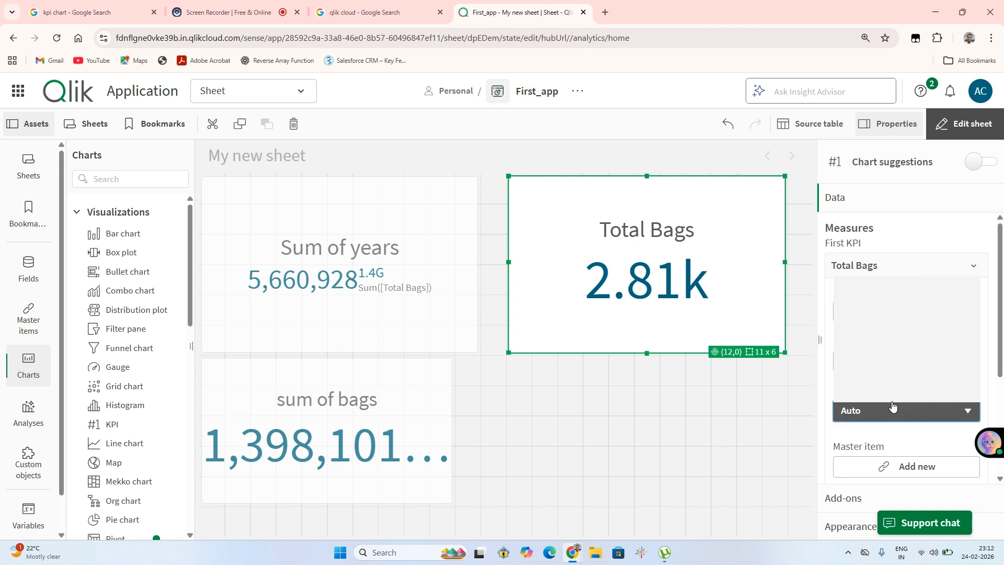
pyautogui.click(889, 300)
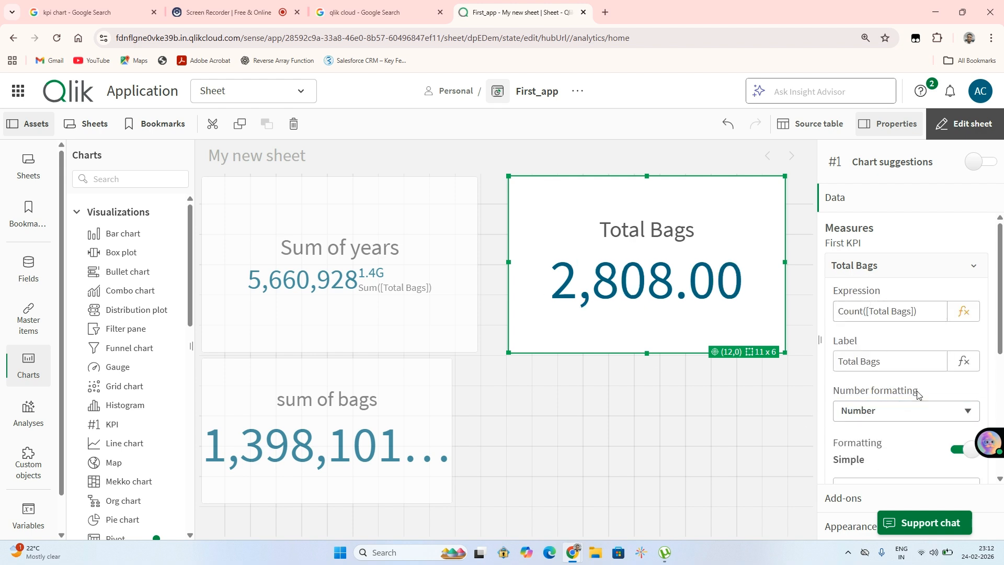
pyautogui.scroll(-3, 915, 436)
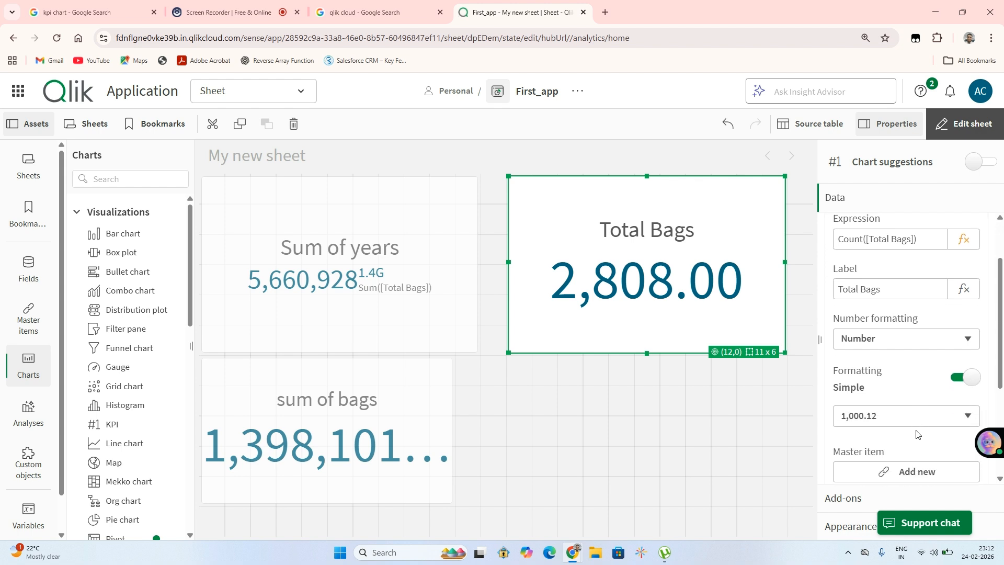
pyautogui.click(911, 413)
pyautogui.click(843, 430)
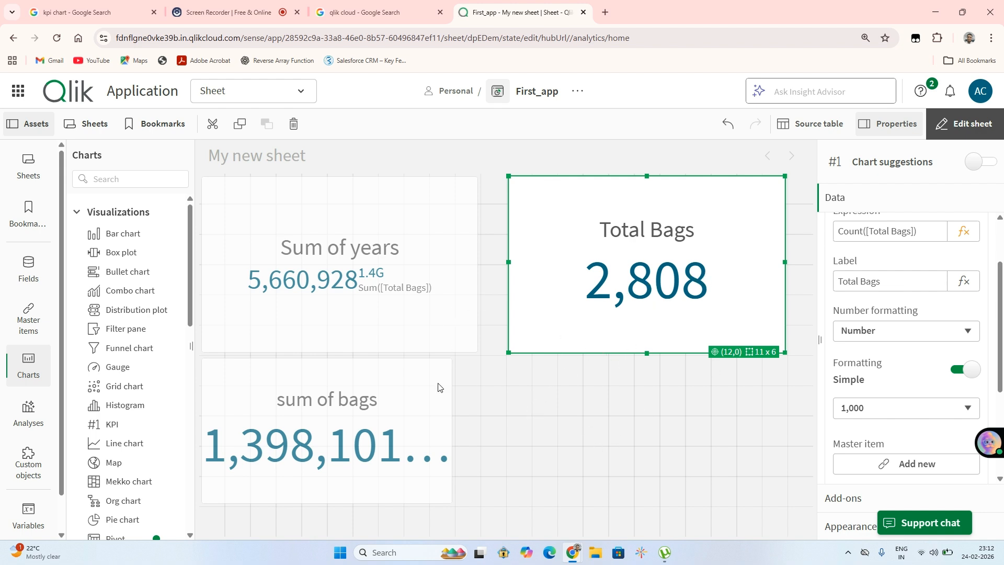
# - Shrink the Total Bags KPI to 5 x 3 grid cells, placed at grid position (12,1) beside the Sum of years KPI
pyautogui.moveTo(647, 352); pyautogui.dragTo(648, 291)
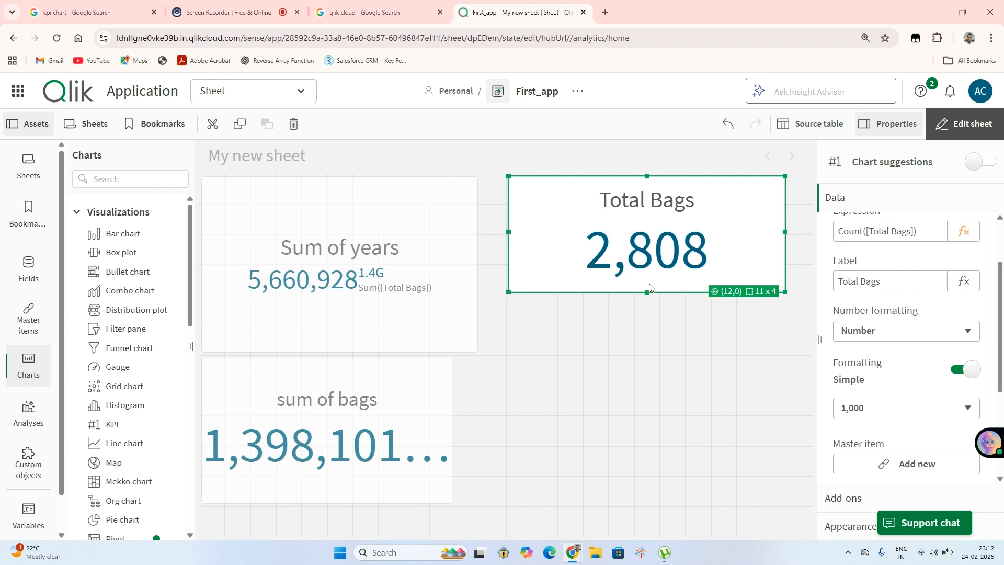
pyautogui.moveTo(647, 176); pyautogui.dragTo(649, 200)
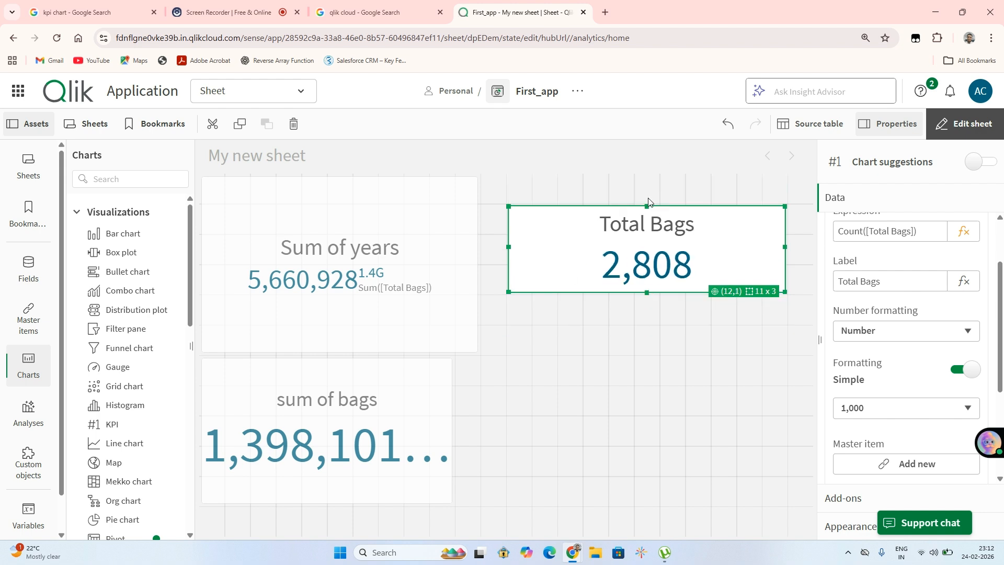
pyautogui.moveTo(769, 249); pyautogui.dragTo(741, 250)
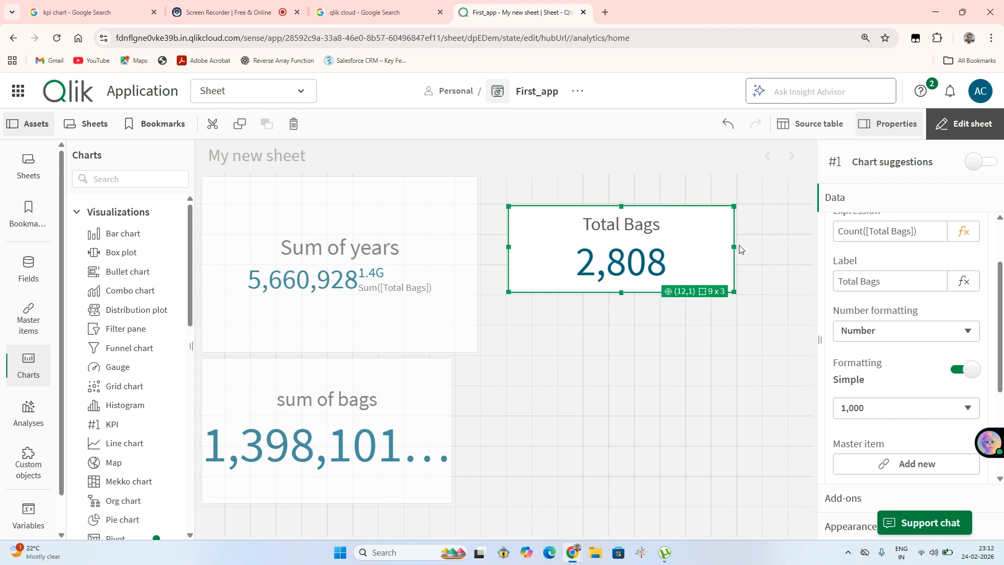
pyautogui.moveTo(509, 249); pyautogui.dragTo(546, 254)
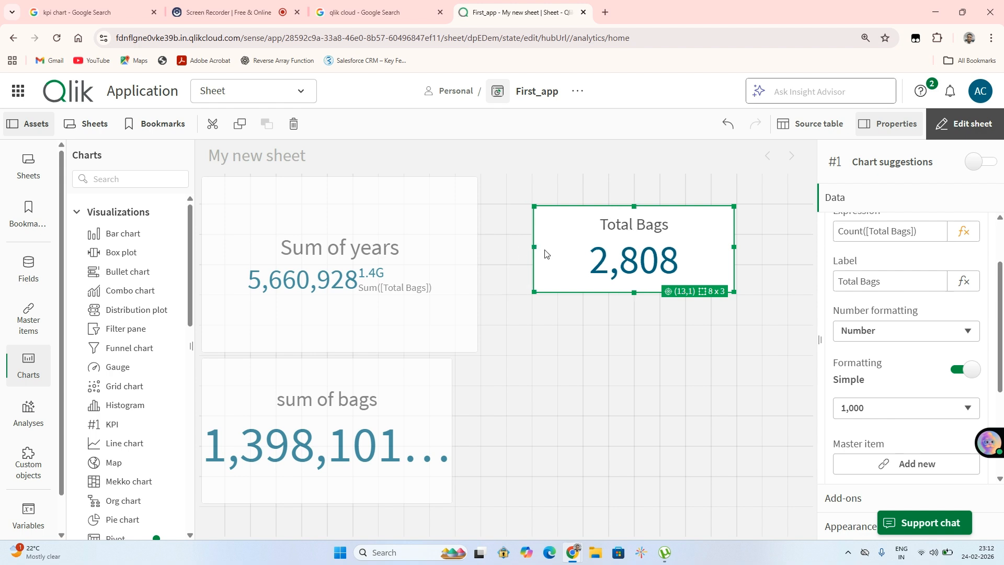
pyautogui.moveTo(734, 248); pyautogui.dragTo(683, 245)
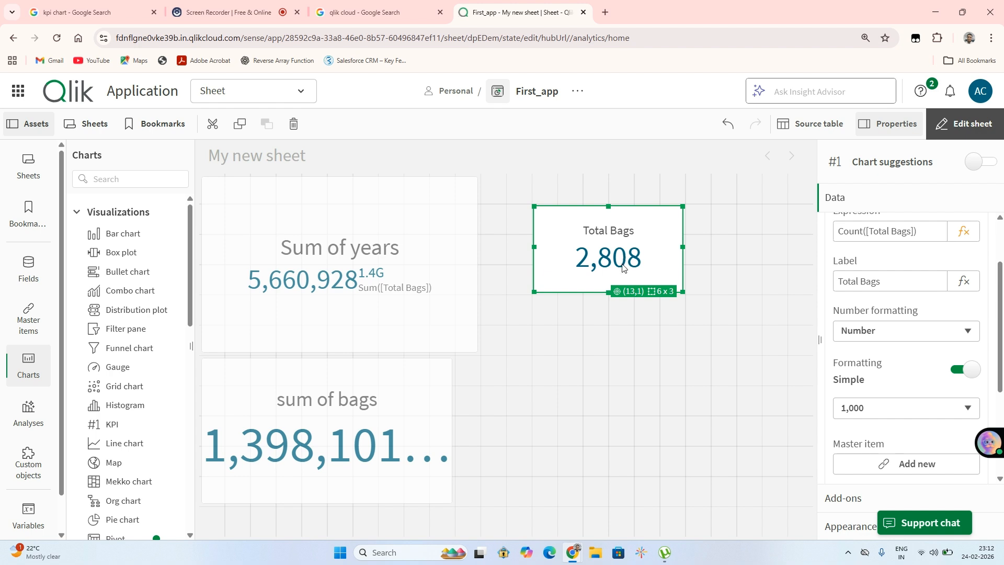
pyautogui.moveTo(618, 250); pyautogui.dragTo(573, 250)
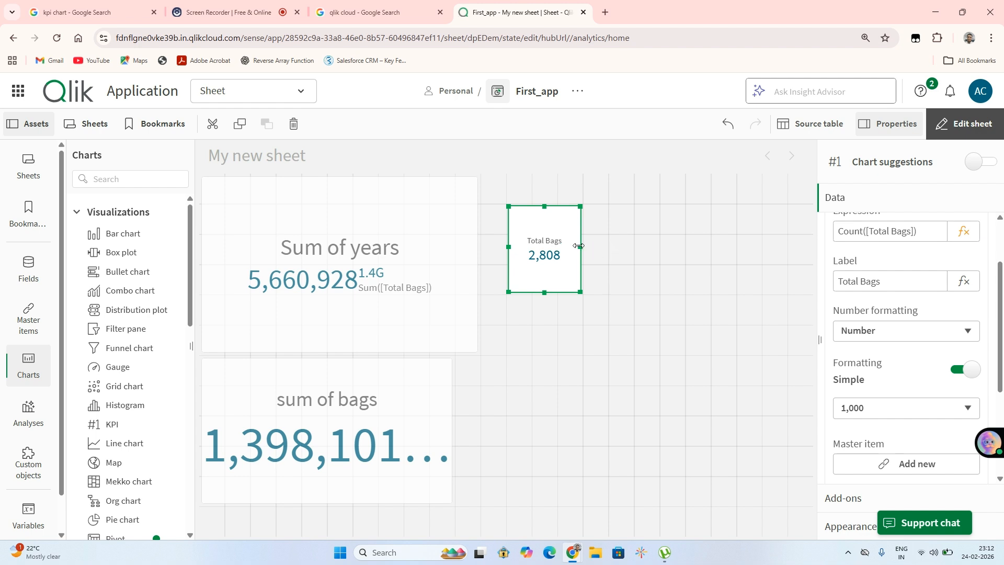
pyautogui.moveTo(579, 246); pyautogui.dragTo(620, 249)
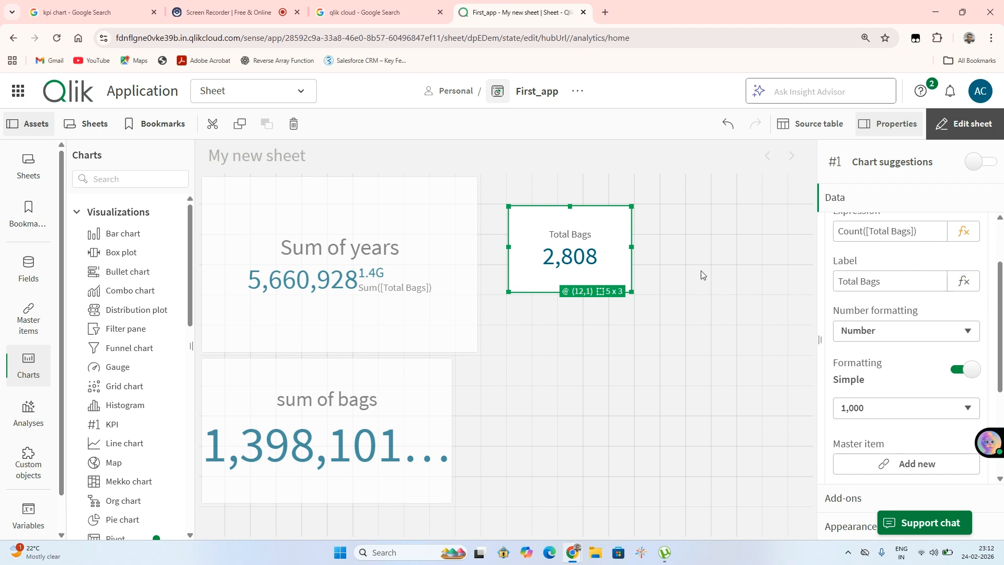
pyautogui.click(734, 343)
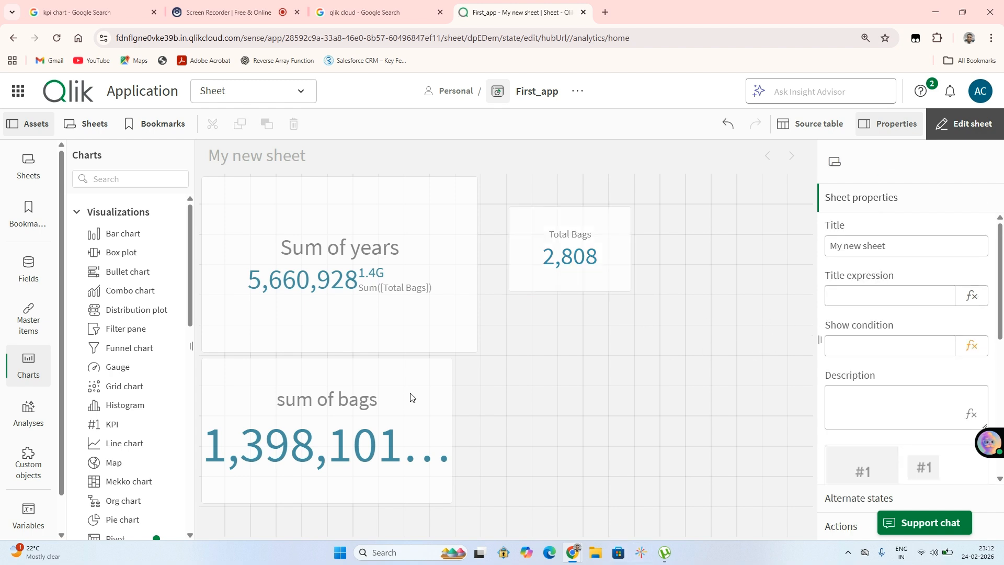
# - Add another KPI chart directly below the Total Bags KPI and enlarge it to 8 x 4 grid cells
pyautogui.moveTo(102, 426); pyautogui.dragTo(570, 329)
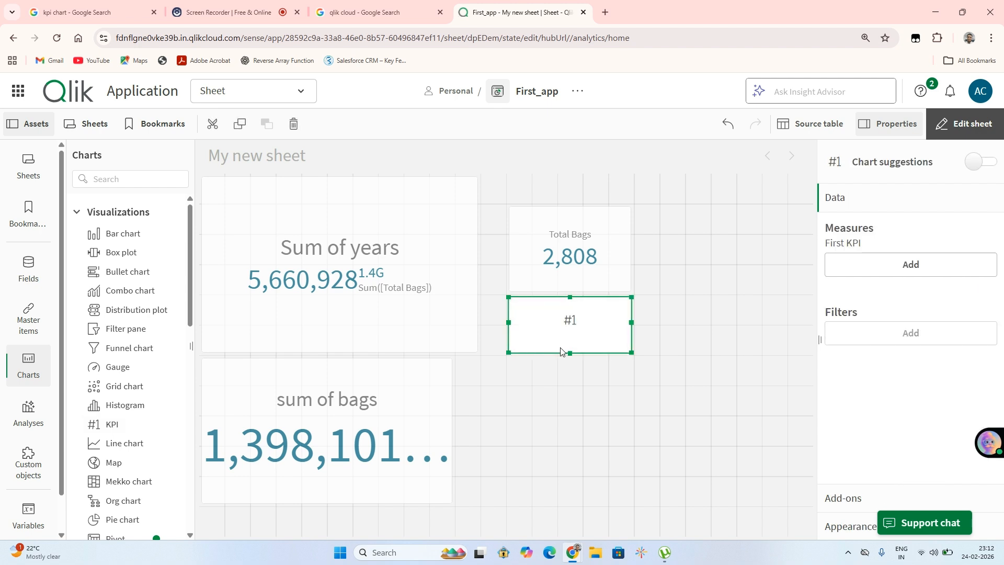
pyautogui.moveTo(632, 322); pyautogui.dragTo(709, 322)
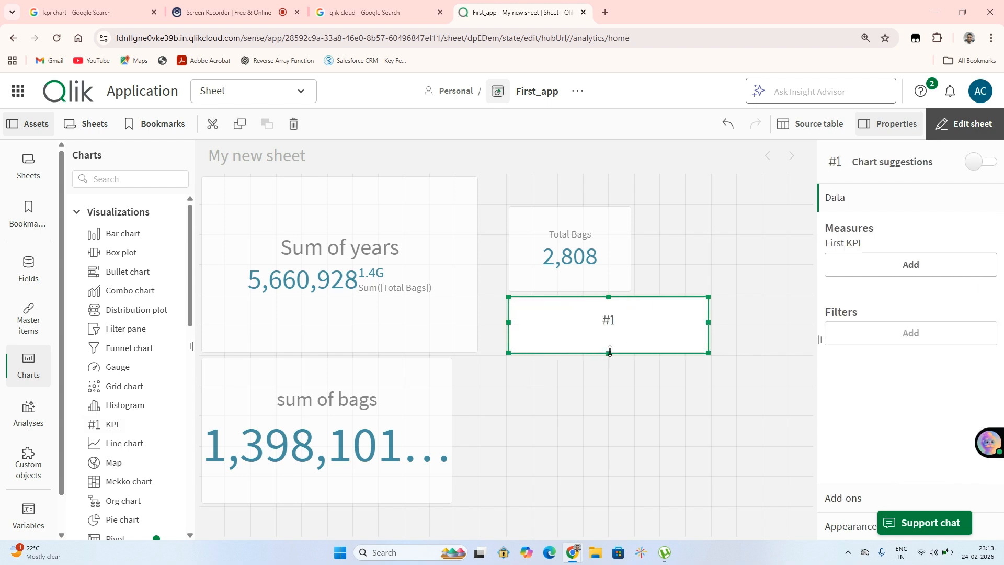
pyautogui.moveTo(610, 352); pyautogui.dragTo(608, 413)
# - Give the empty KPI below Total Bags the measure Min(AveragePrice) and deselect the chart
pyautogui.click(602, 366)
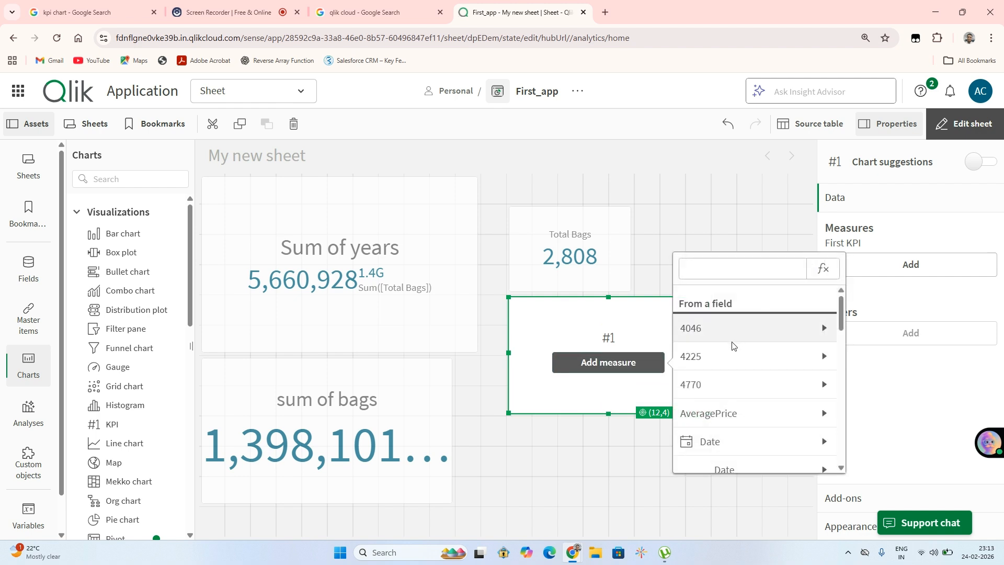
pyautogui.click(824, 414)
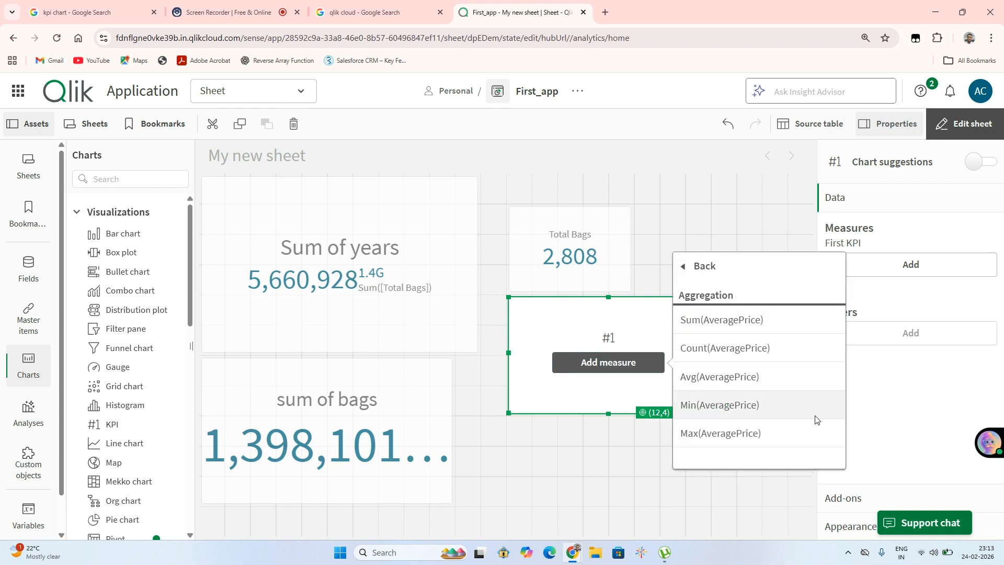
pyautogui.click(764, 408)
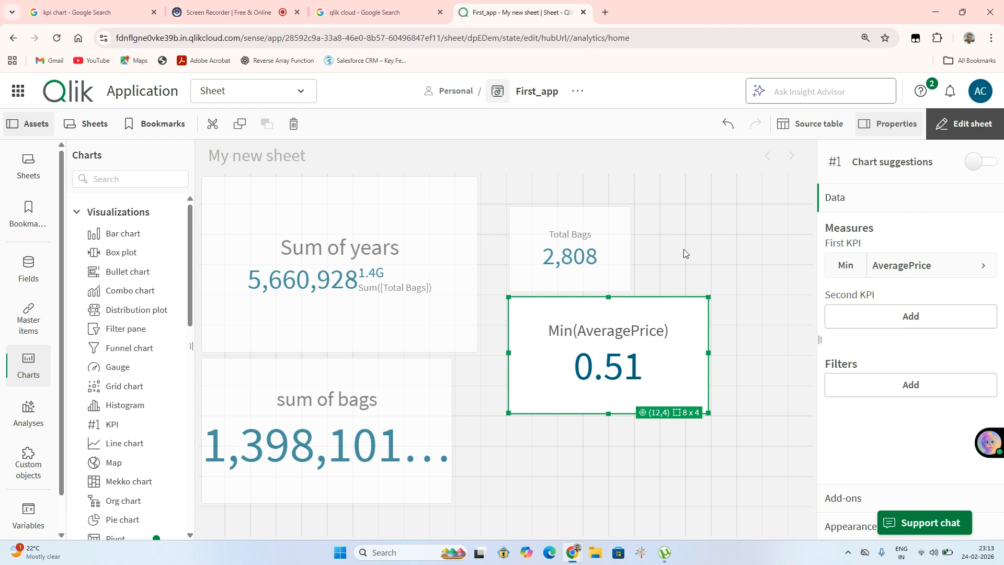
pyautogui.click(591, 361)
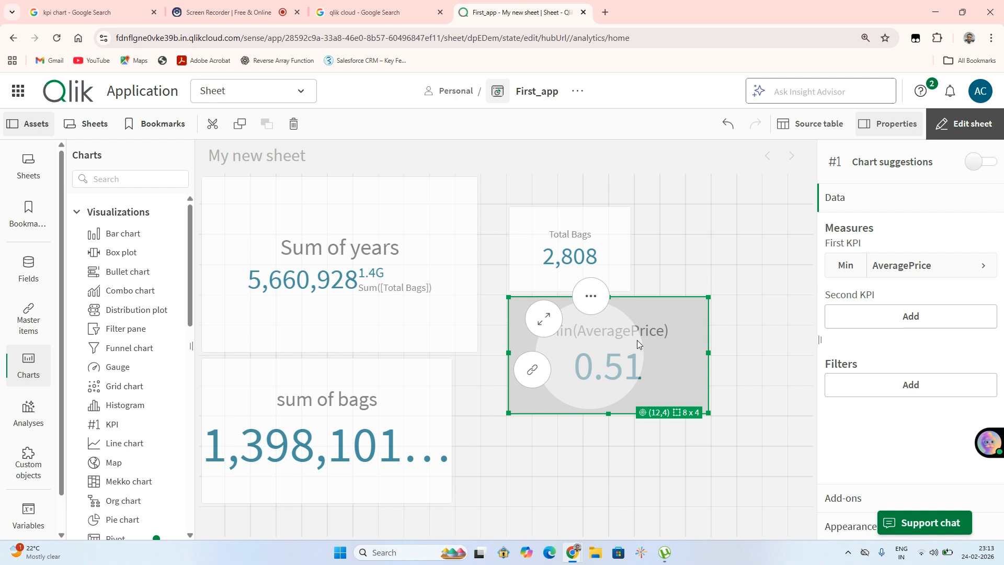
pyautogui.click(672, 233)
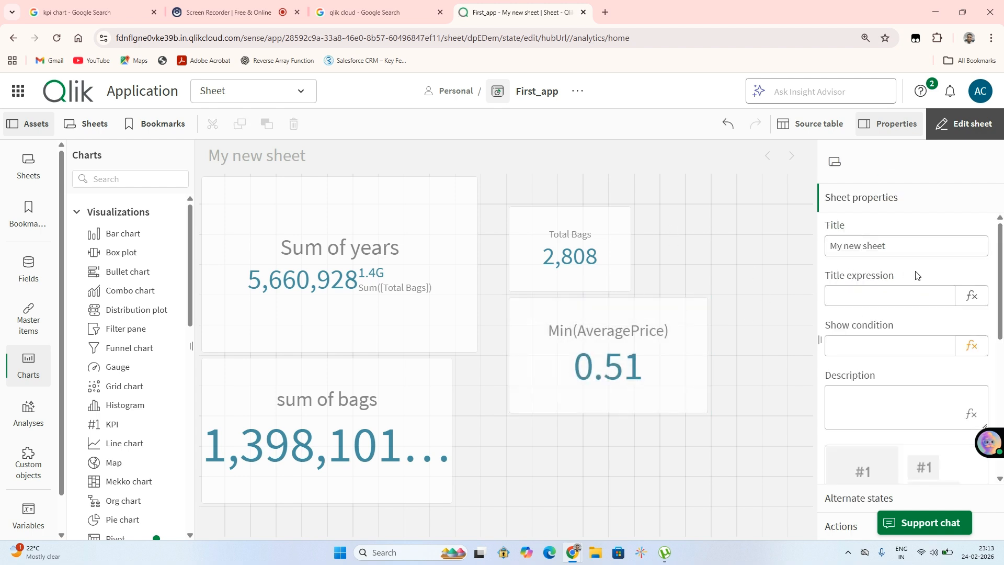
# - Set the Min(AveragePrice) measure's number formatting to Number with the simple format 1,000 and deselect the chart
pyautogui.click(880, 294)
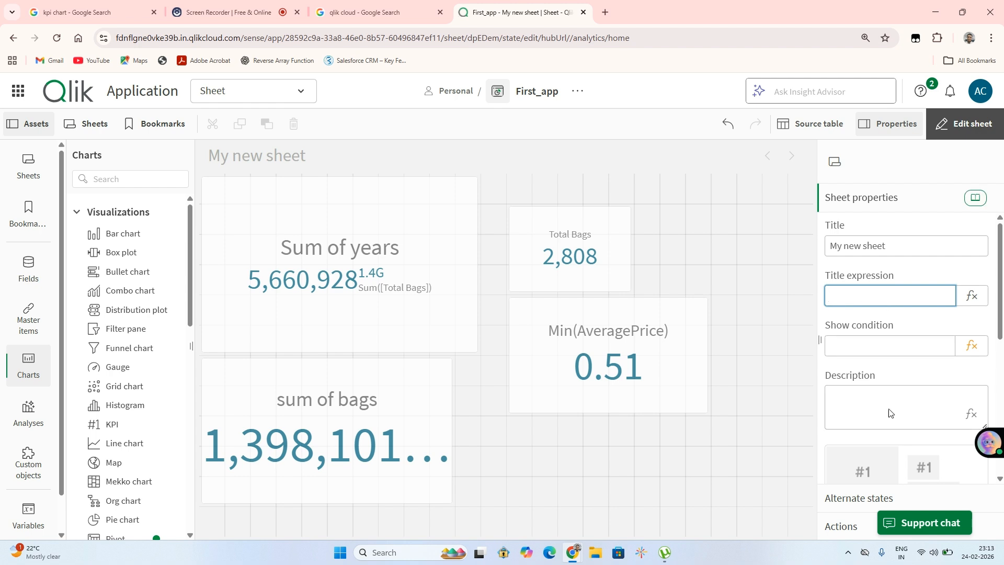
pyautogui.click(655, 379)
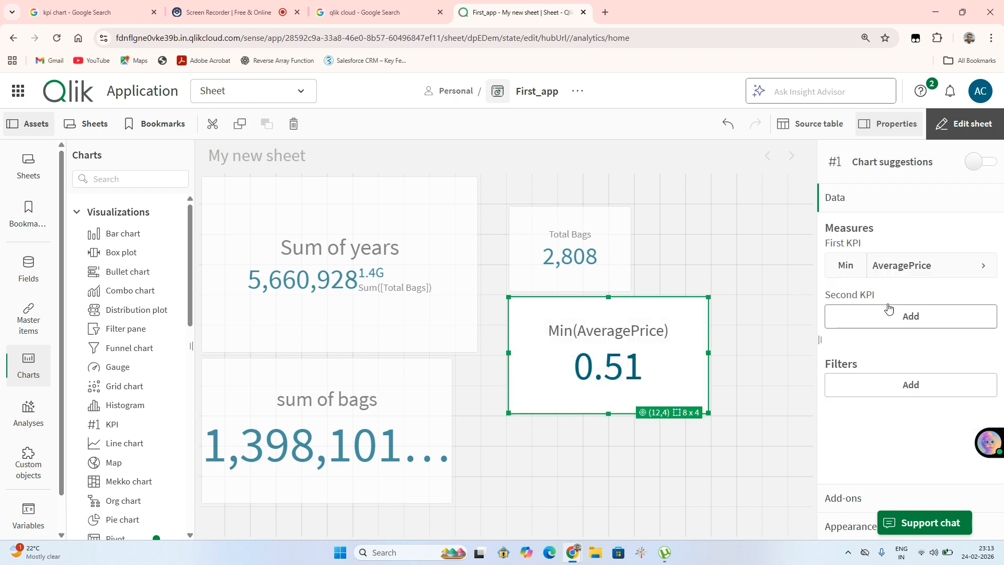
pyautogui.click(883, 271)
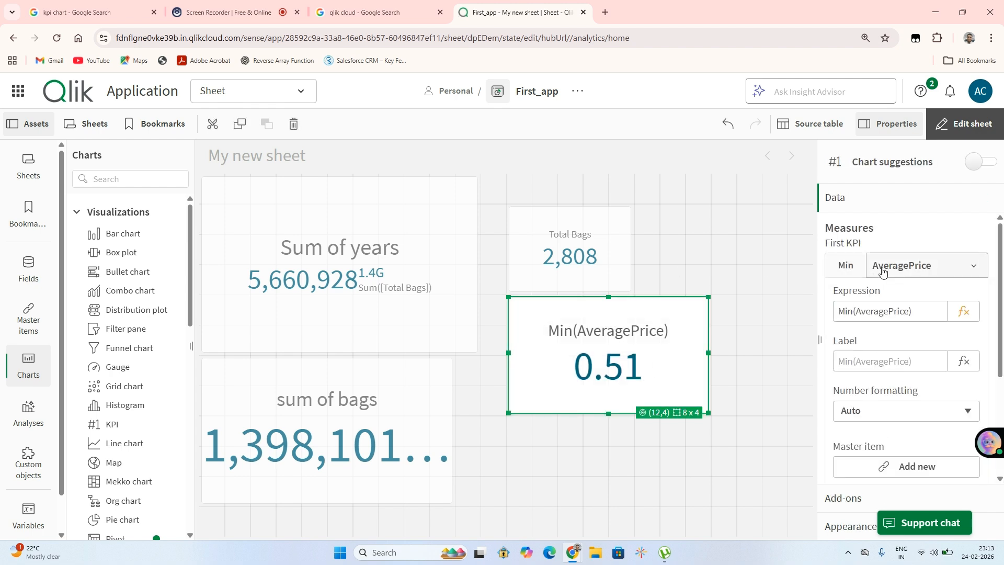
pyautogui.click(882, 416)
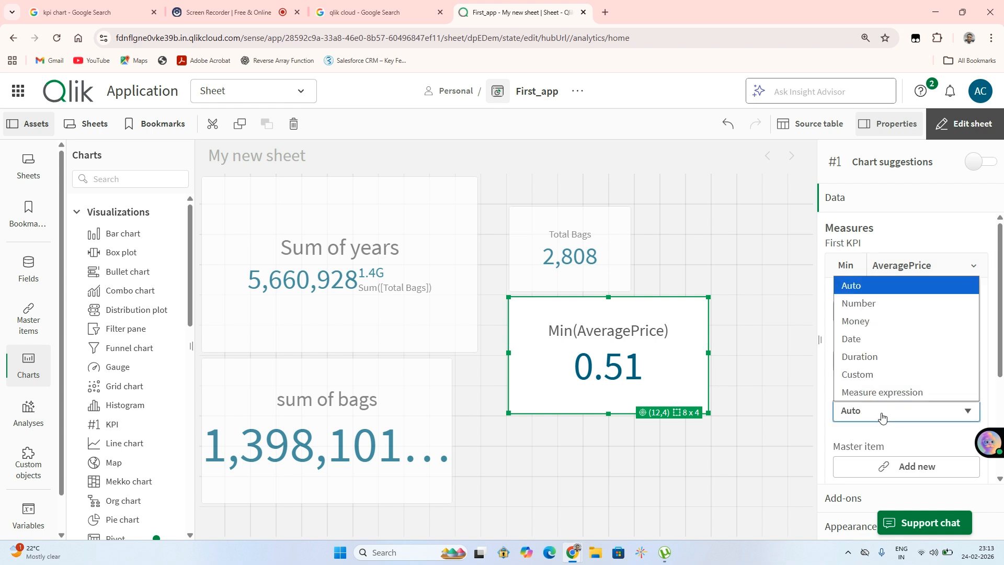
pyautogui.click(861, 306)
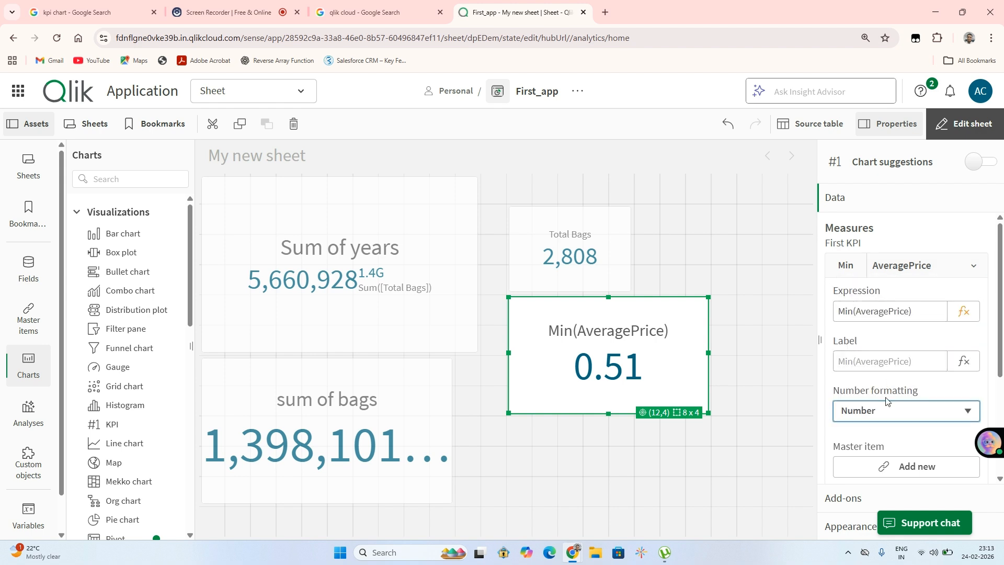
pyautogui.scroll(-3, 881, 421)
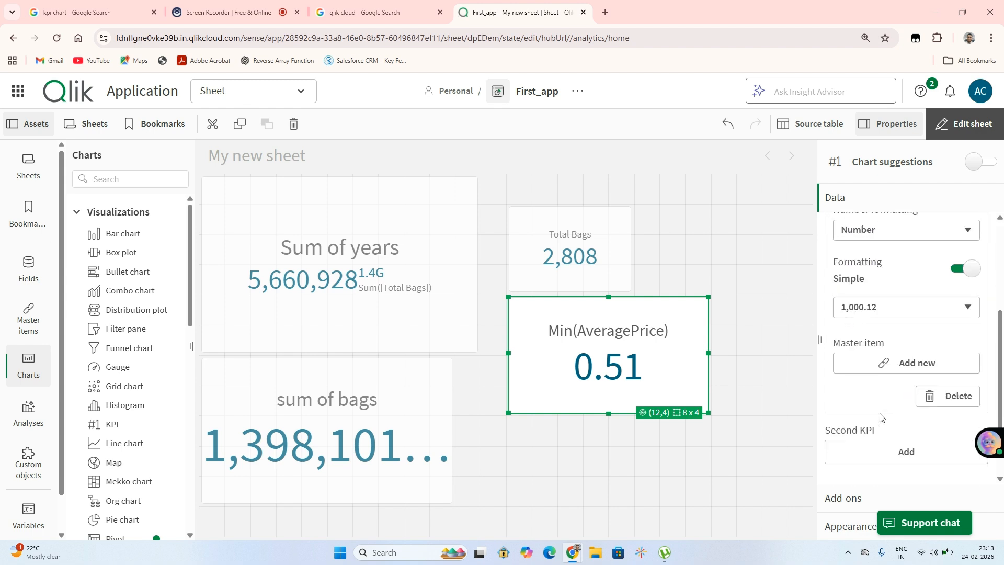
pyautogui.click(870, 308)
pyautogui.click(864, 330)
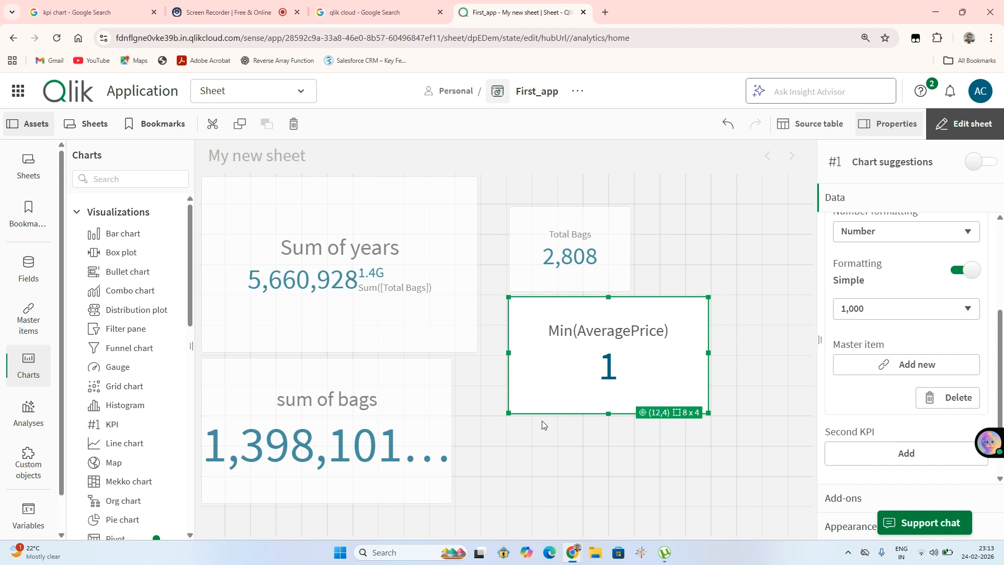
pyautogui.click(561, 458)
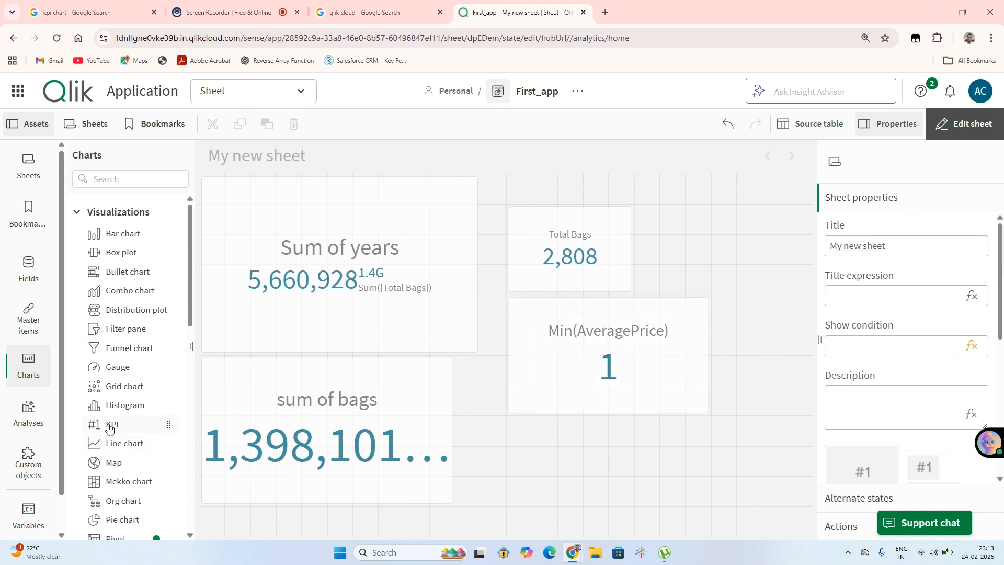
# - Add a KPI chart directly below the Min(AveragePrice) KPI and give it the measure Count([Total Volume])
pyautogui.moveTo(108, 423); pyautogui.dragTo(587, 457)
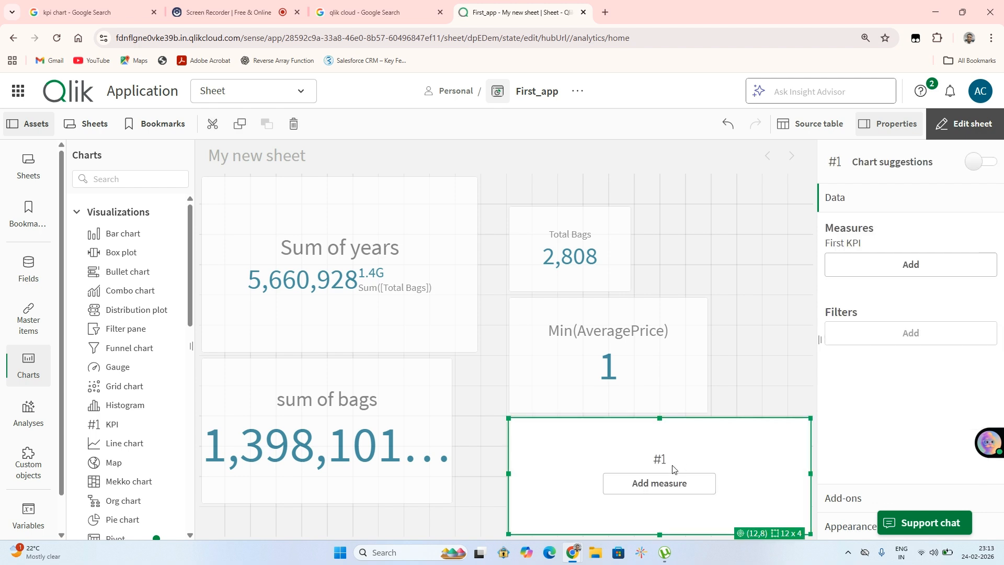
pyautogui.click(653, 482)
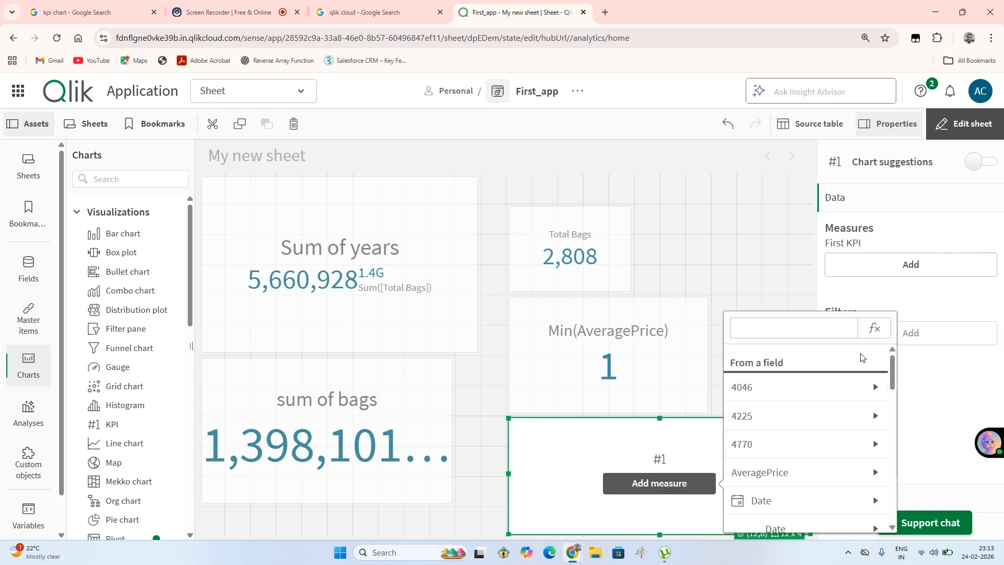
pyautogui.scroll(-3, 837, 424)
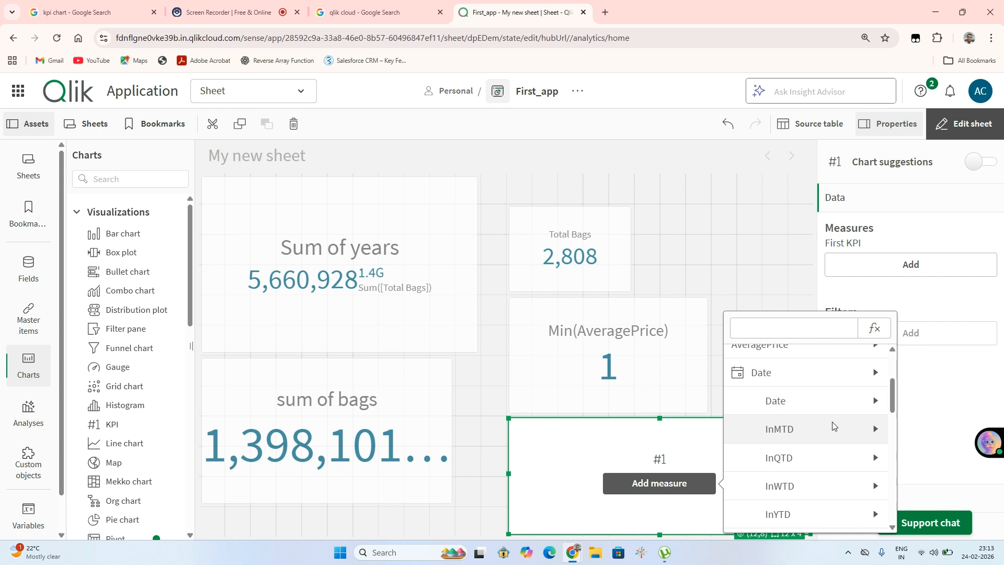
pyautogui.click(872, 401)
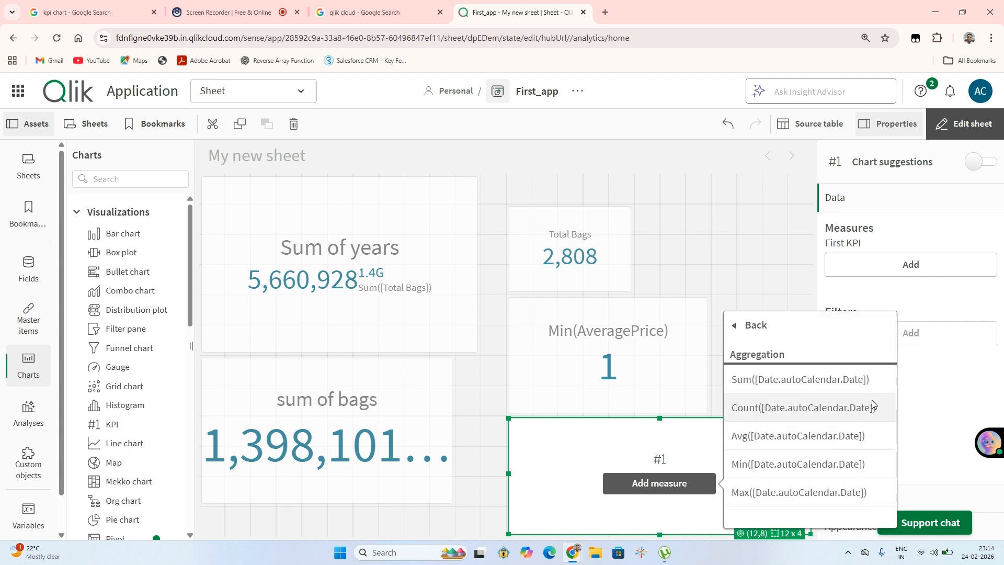
pyautogui.click(746, 281)
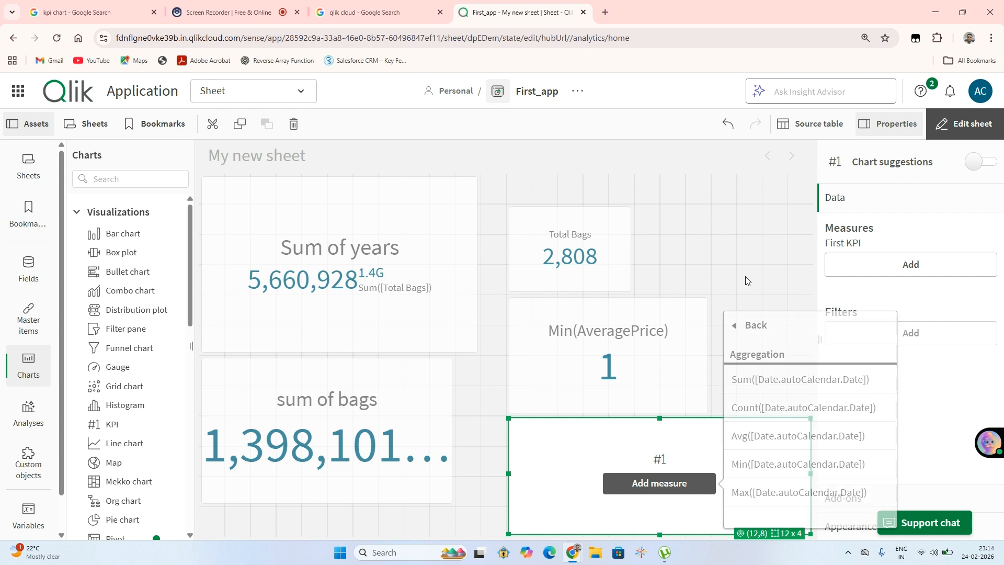
pyautogui.click(670, 488)
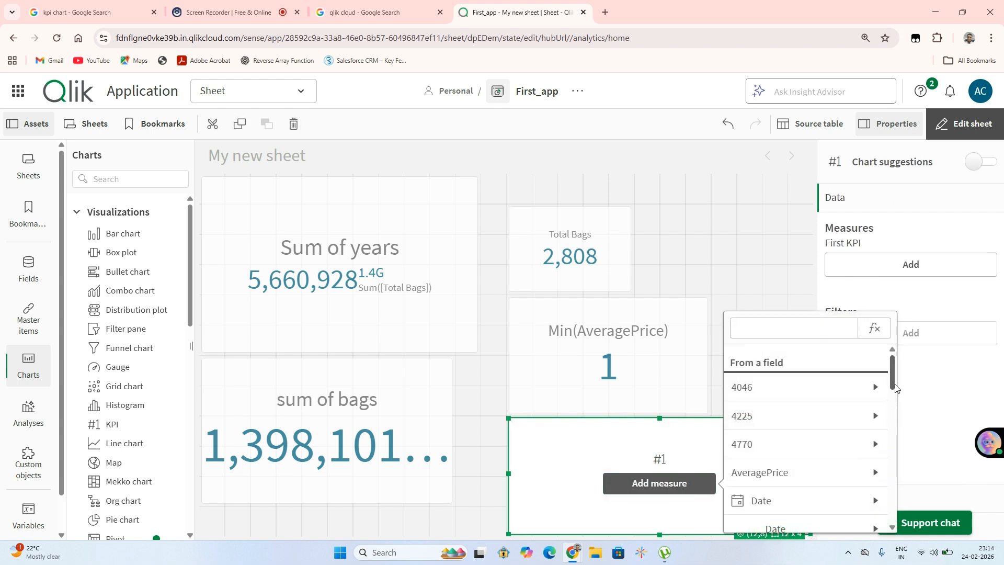
pyautogui.moveTo(893, 377); pyautogui.dragTo(879, 520)
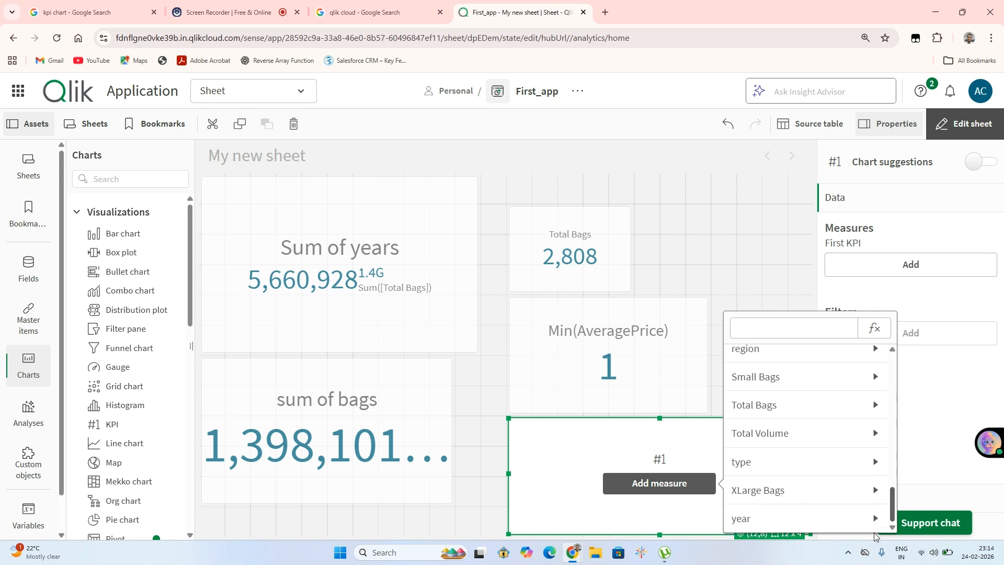
pyautogui.click(851, 449)
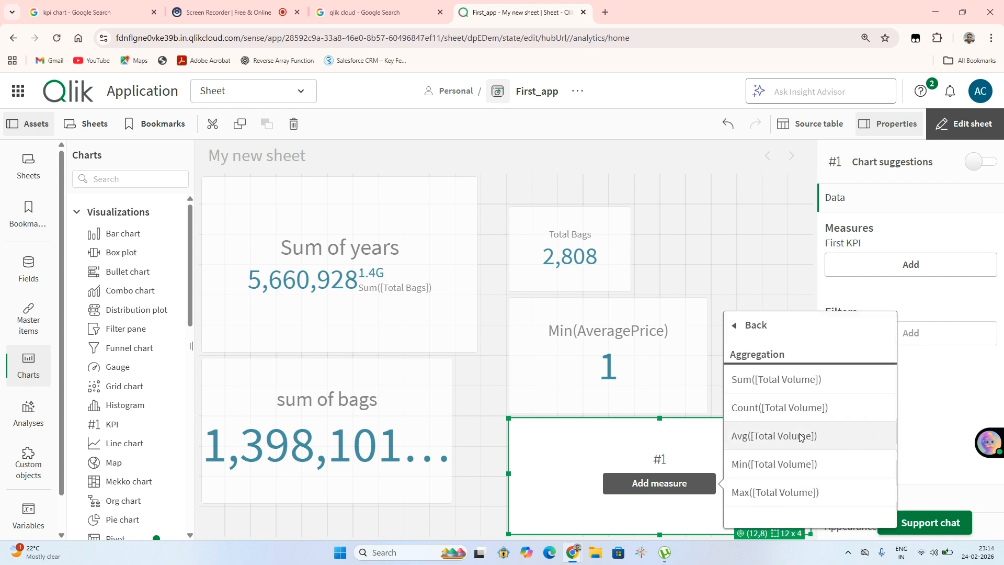
pyautogui.click(768, 412)
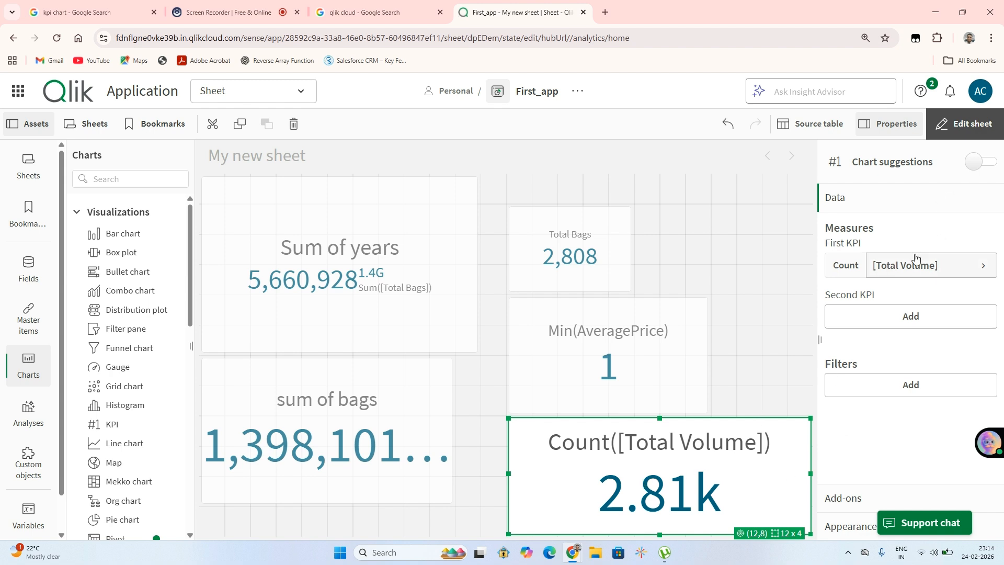
# - Set the Count([Total Volume]) measure's number formatting to Number with the simple format 1,000
pyautogui.click(877, 266)
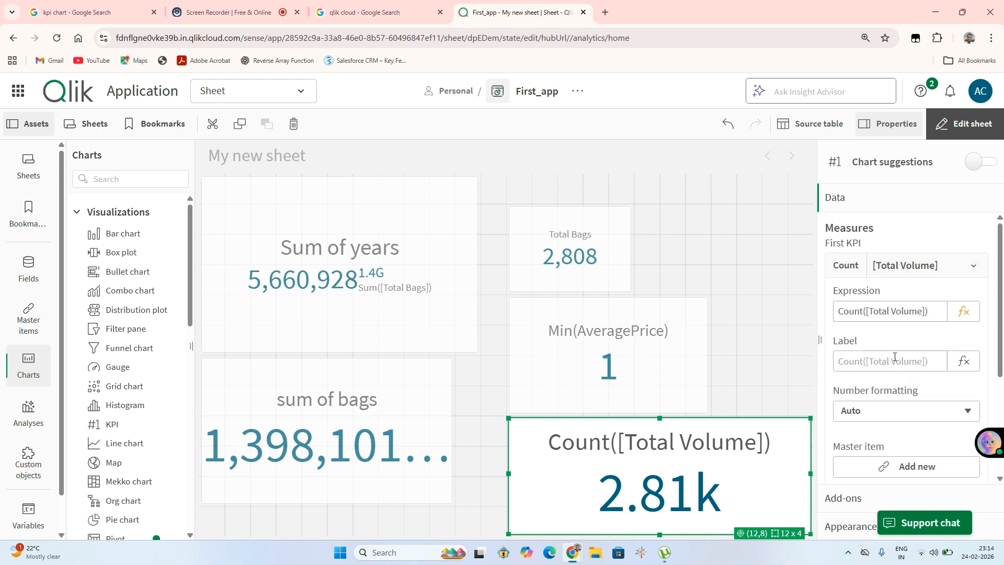
pyautogui.click(945, 414)
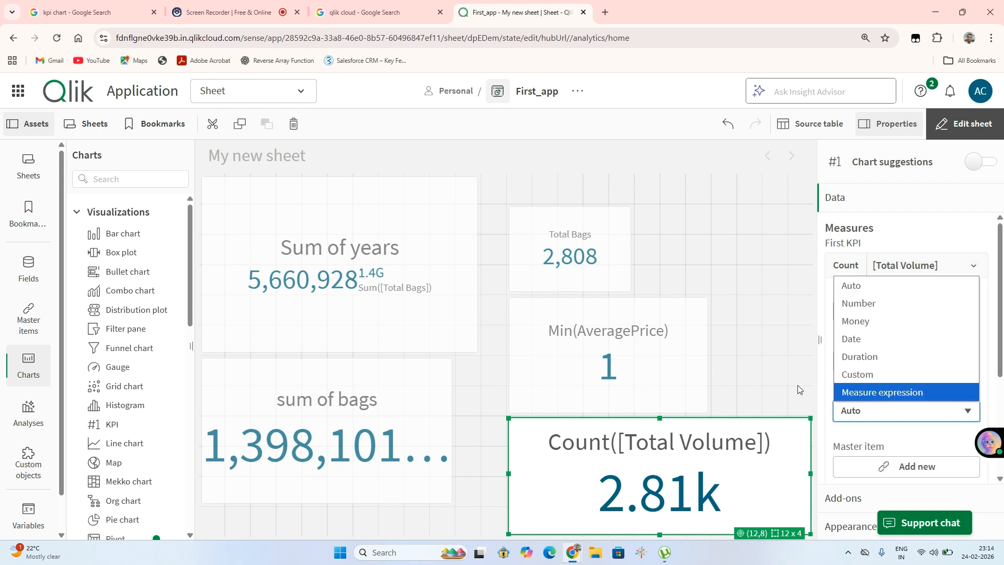
pyautogui.click(866, 304)
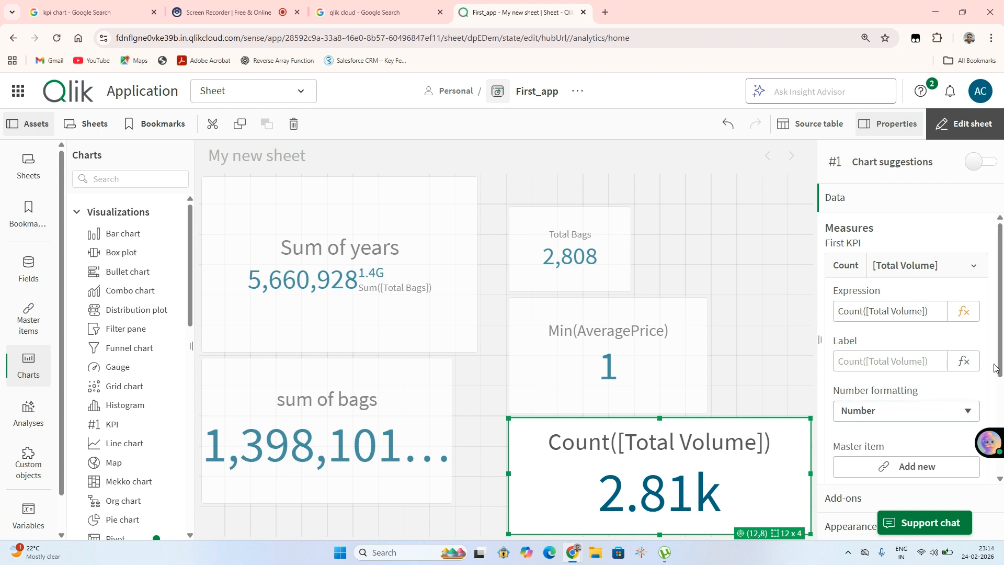
pyautogui.scroll(-2, 974, 376)
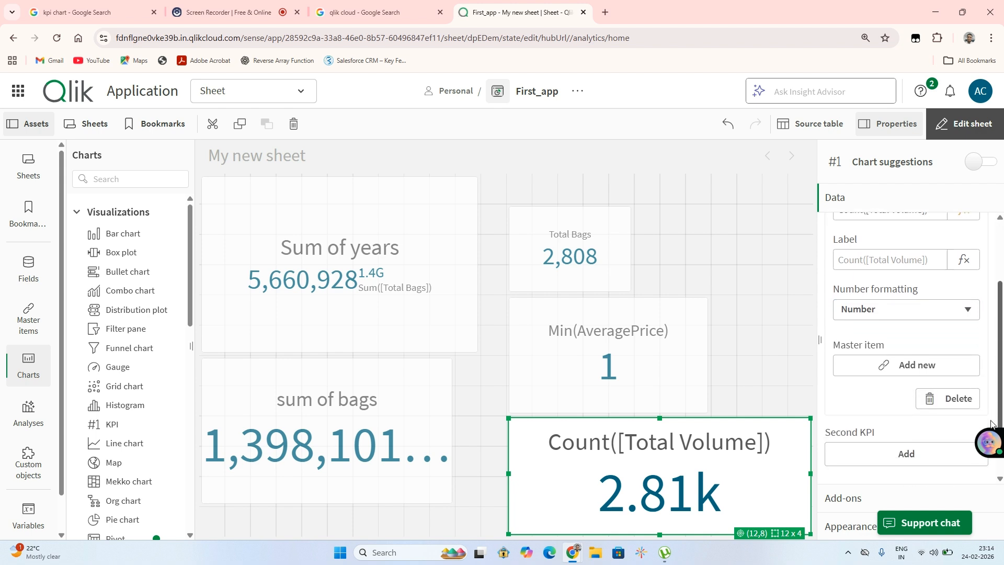
pyautogui.click(933, 320)
pyautogui.click(854, 352)
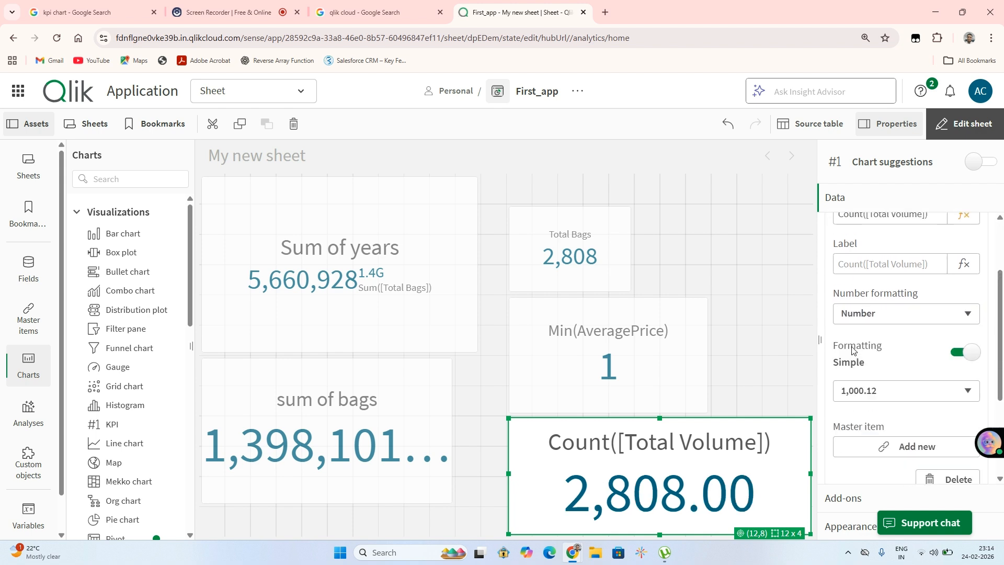
pyautogui.click(895, 391)
pyautogui.click(892, 413)
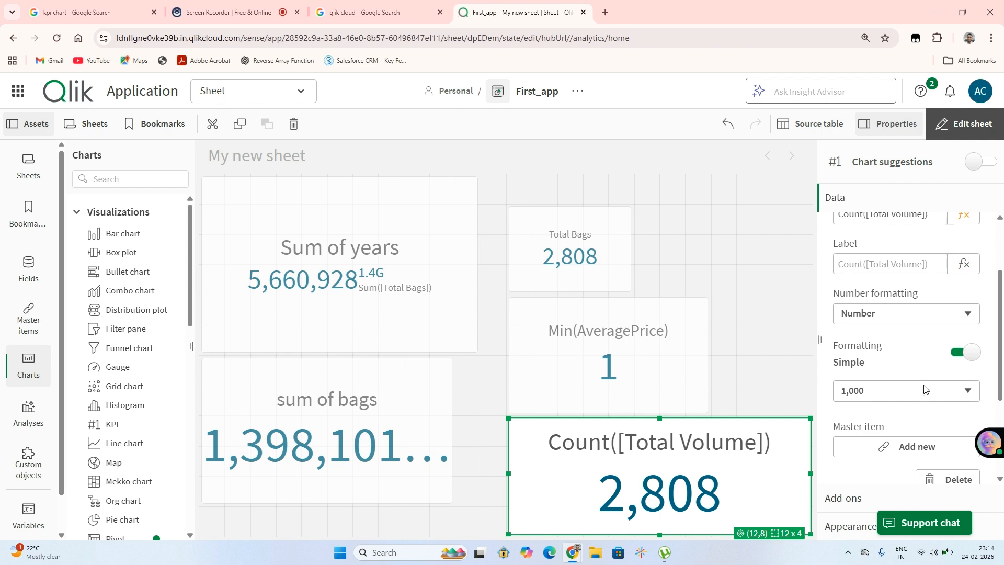
pyautogui.scroll(-2, 889, 397)
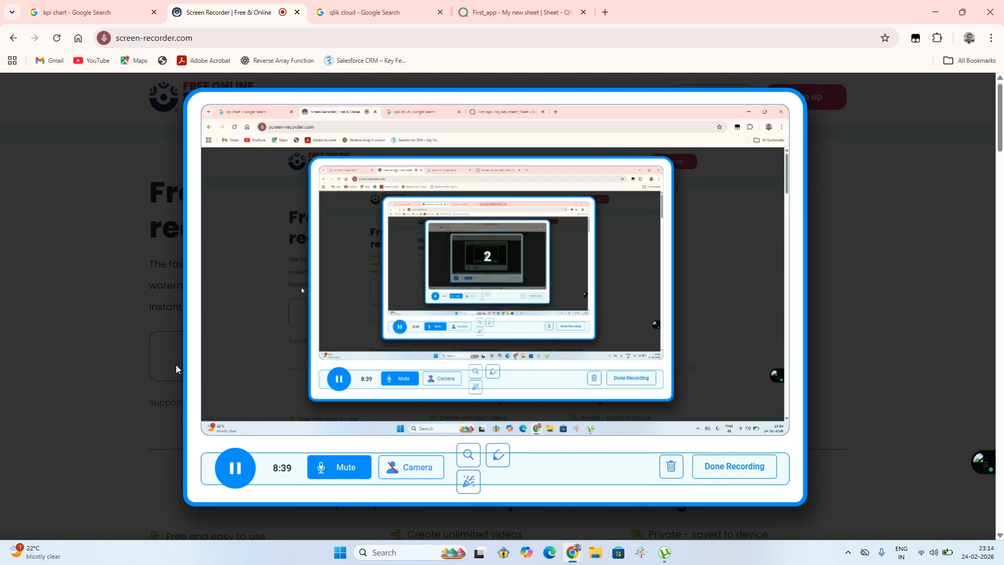
# - Delete the Count([Total Volume]) and Min(AveragePrice) KPI charts from the sheet
pyautogui.click(521, 12)
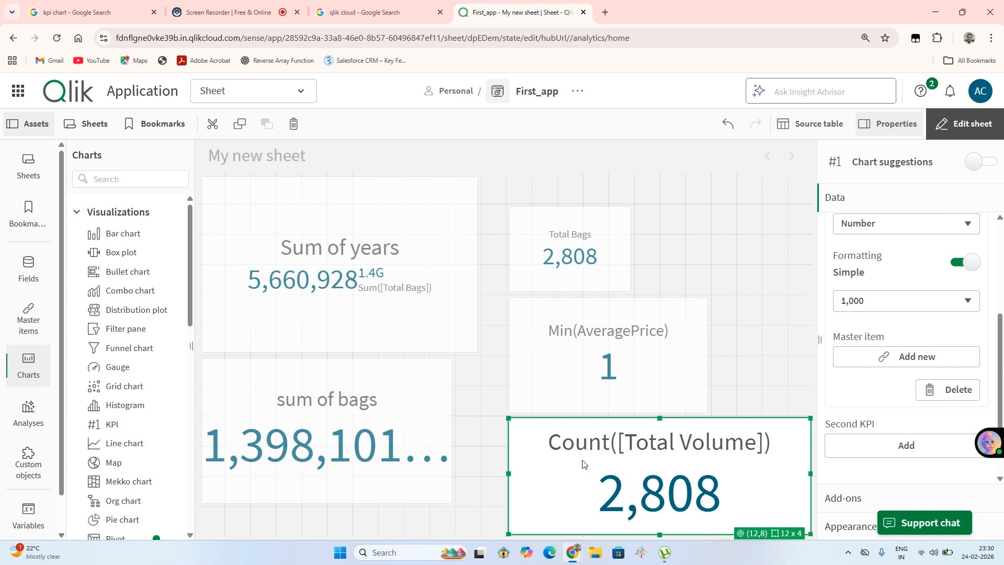
pyautogui.click(581, 363)
pyautogui.click(644, 470)
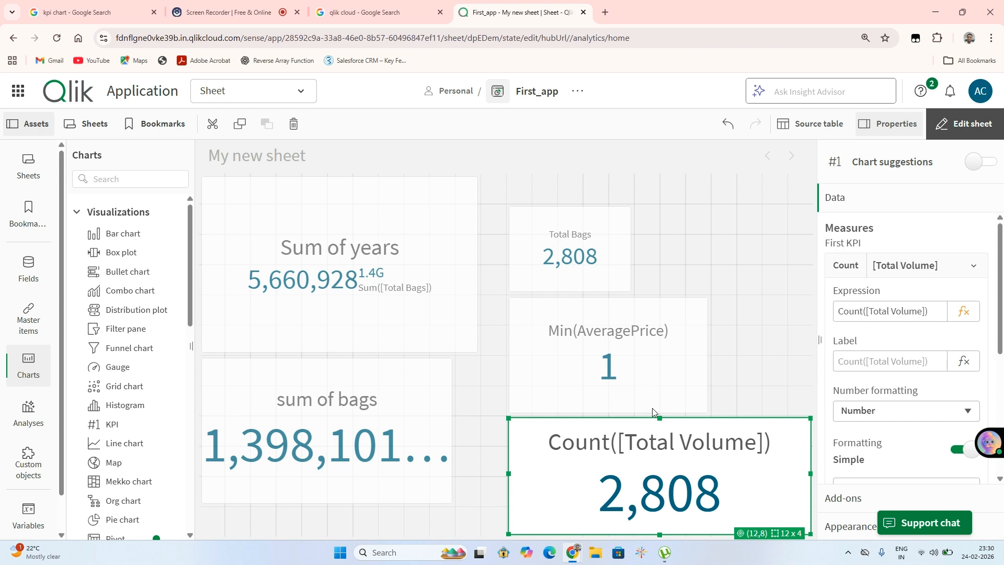
pyautogui.press('Delete')
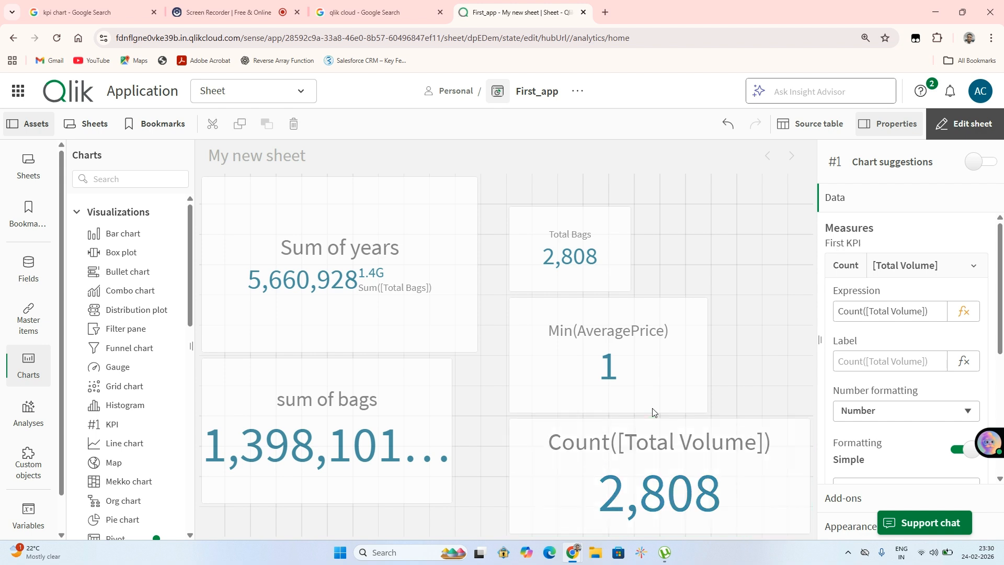
pyautogui.click(589, 363)
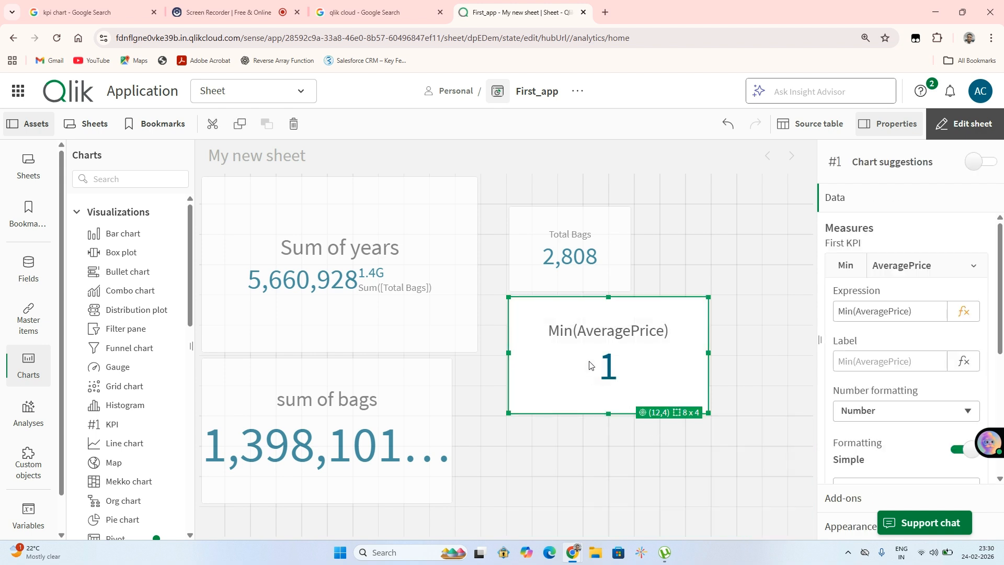
pyautogui.press('Delete')
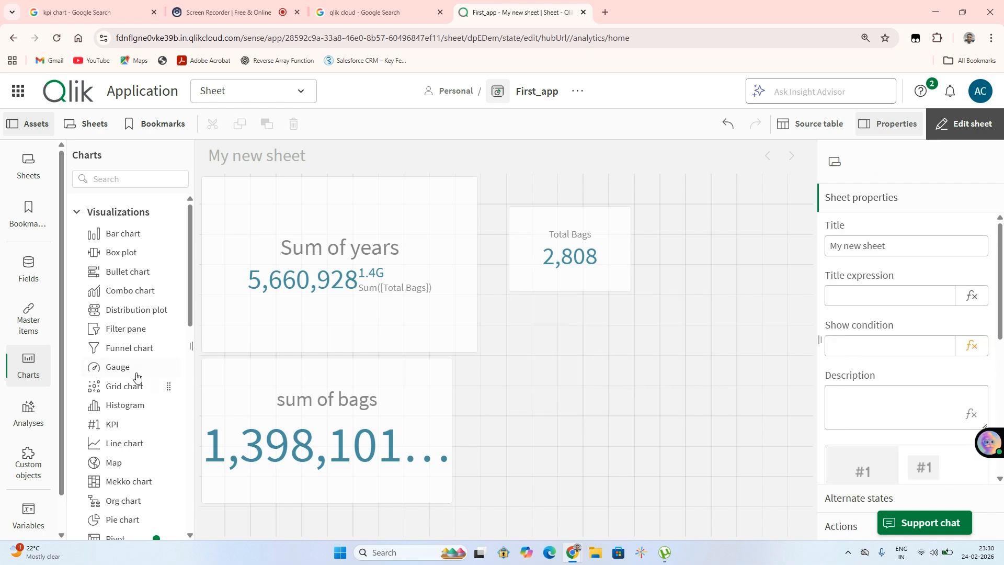
# - Add a 12 x 6 filter pane at grid position (12,6) beside the sum of bags KPI, using the type field as its dimension
pyautogui.click(285, 434)
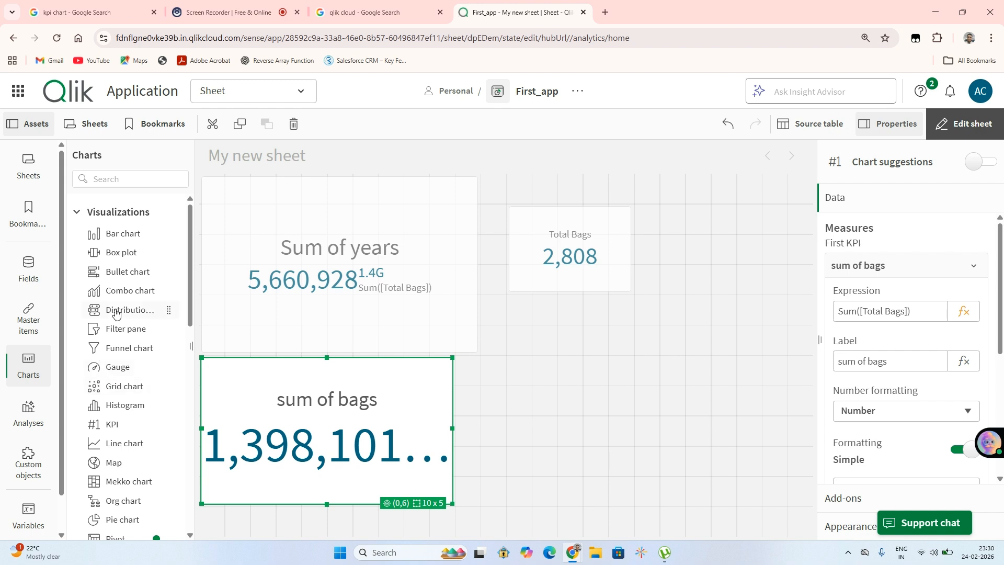
pyautogui.moveTo(117, 335); pyautogui.dragTo(553, 390)
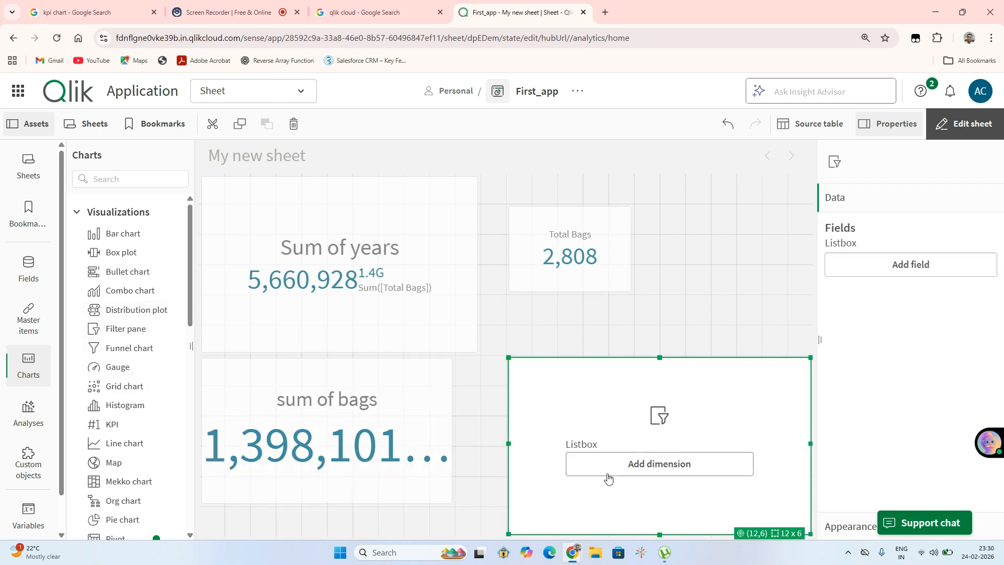
pyautogui.click(627, 474)
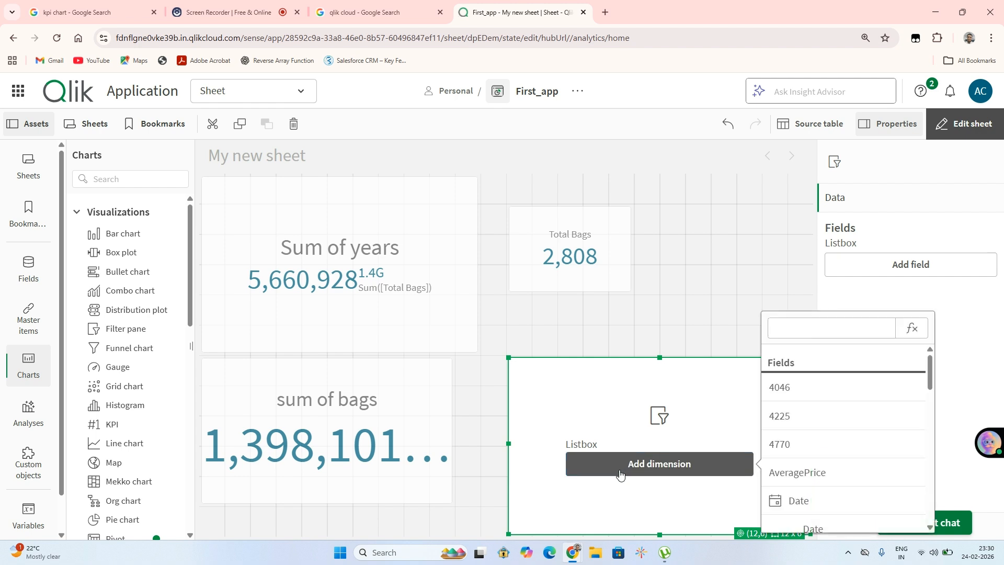
pyautogui.moveTo(931, 375); pyautogui.dragTo(930, 519)
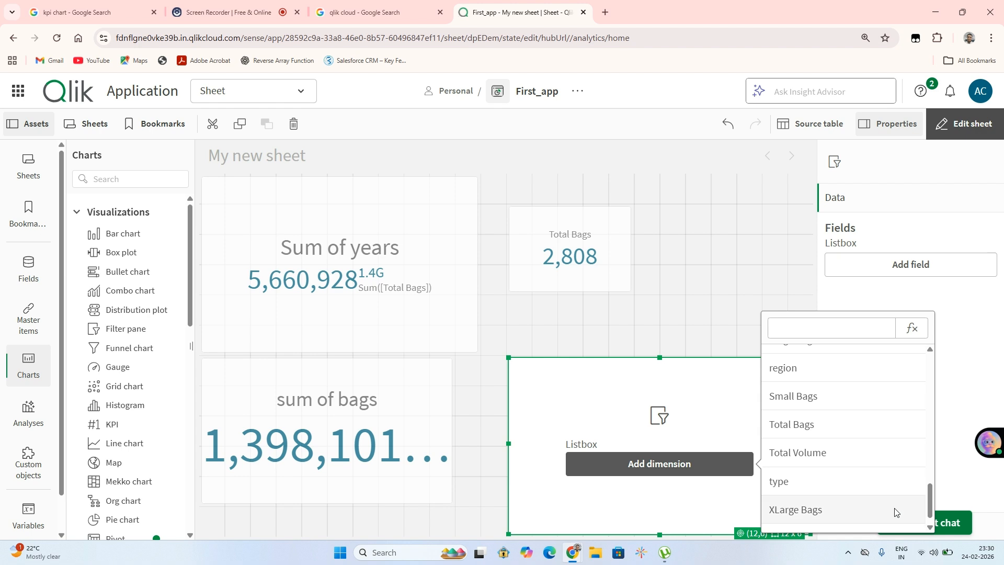
pyautogui.click(796, 488)
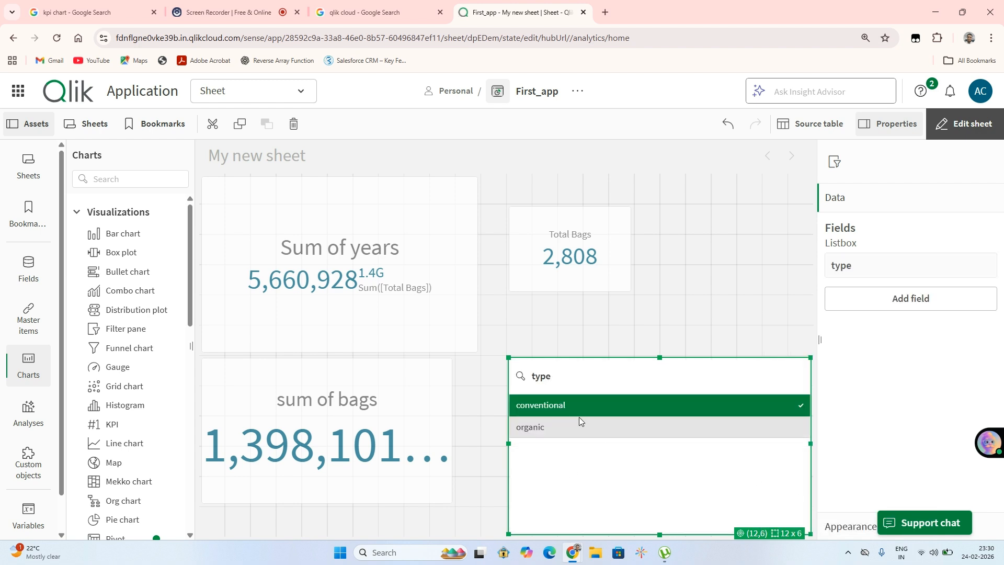
pyautogui.click(384, 443)
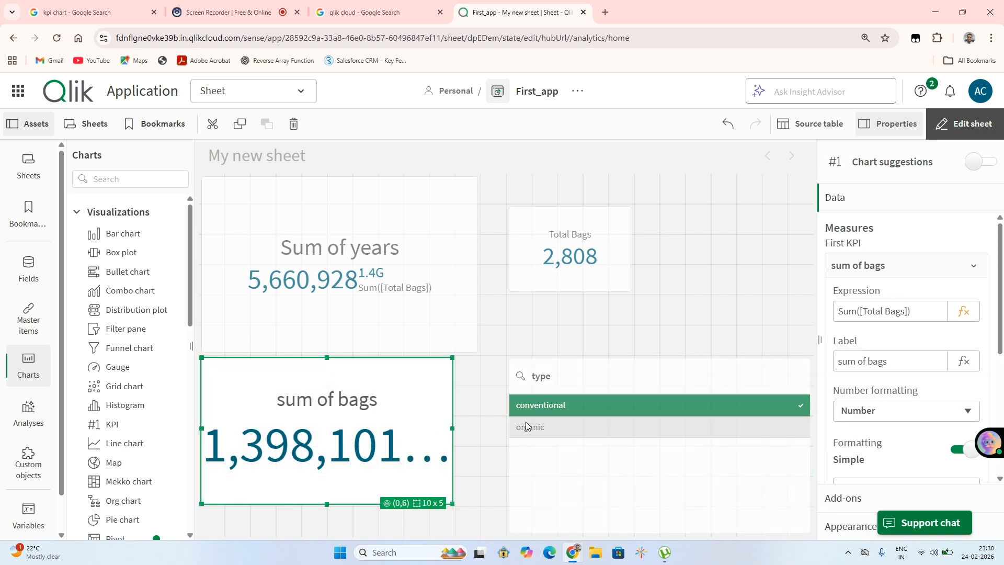
pyautogui.click(632, 404)
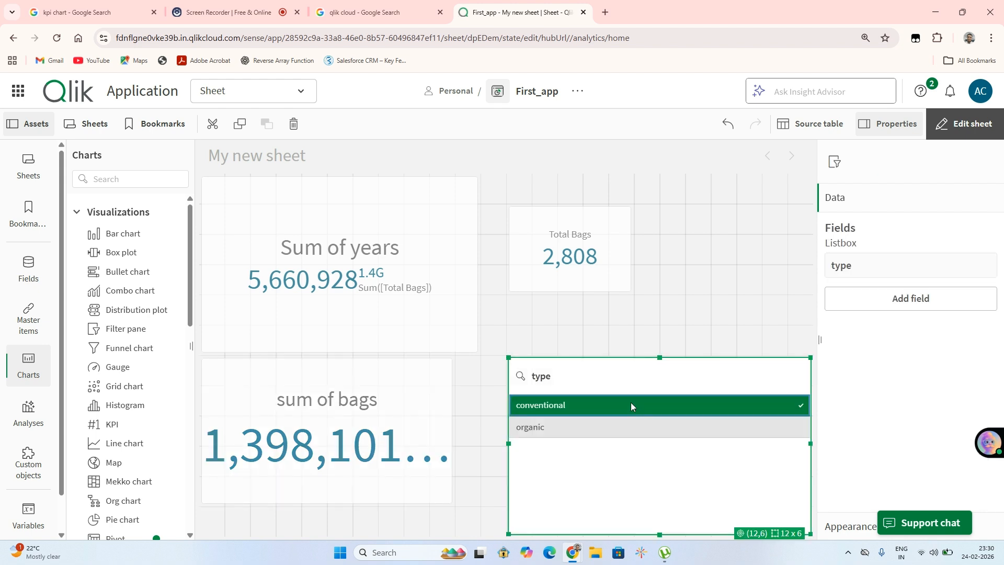
pyautogui.click(854, 268)
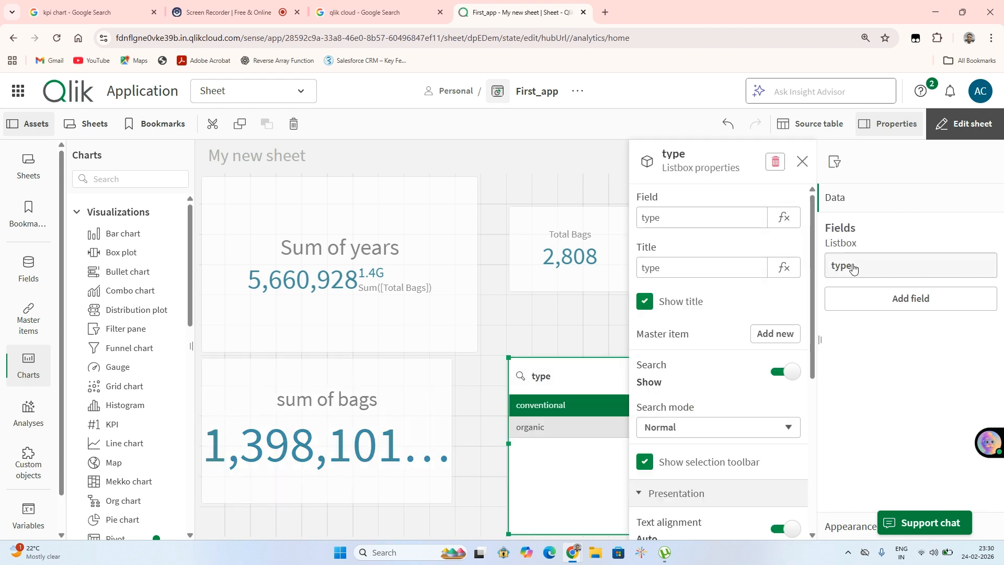
pyautogui.click(854, 267)
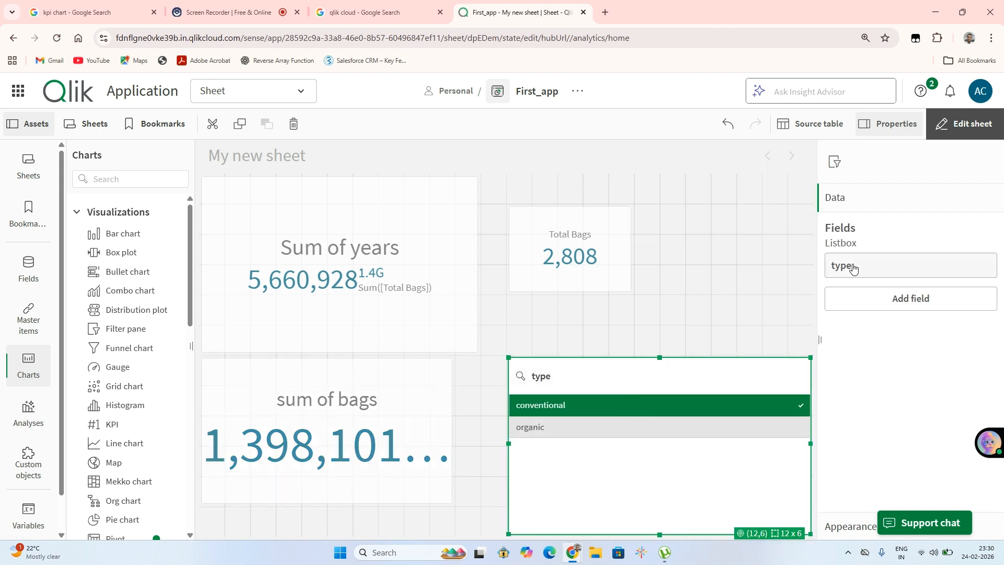
pyautogui.click(25, 274)
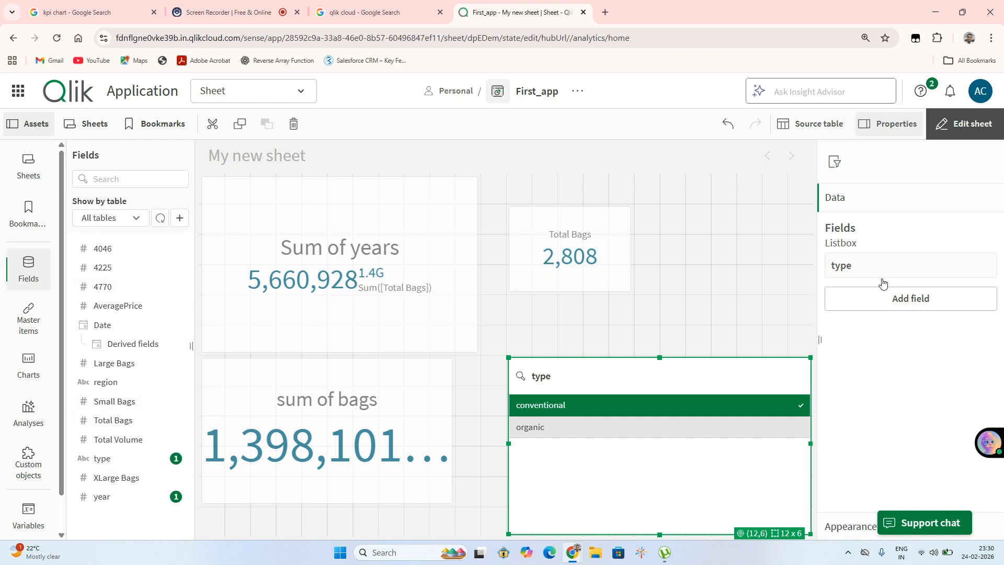
pyautogui.click(988, 124)
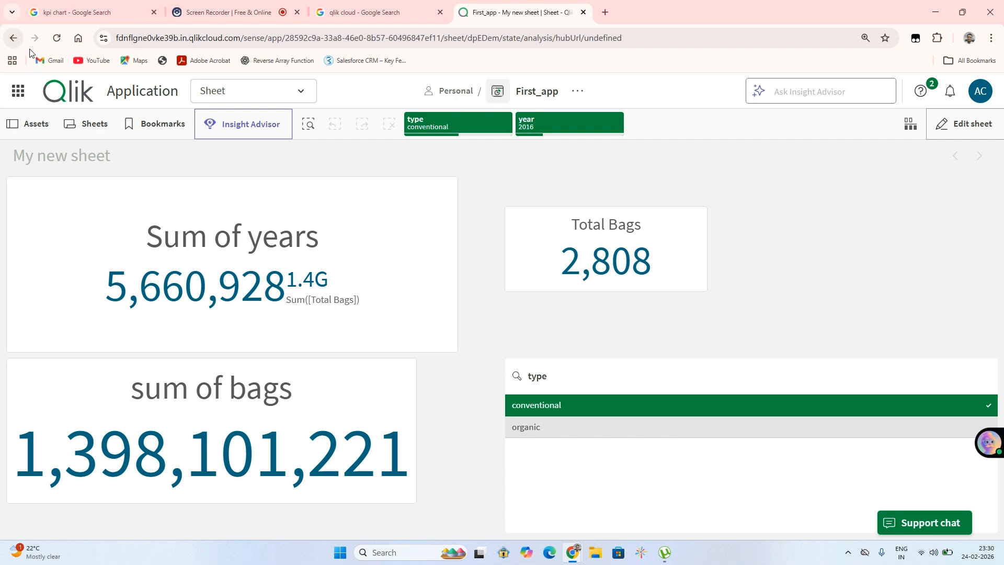
pyautogui.click(956, 129)
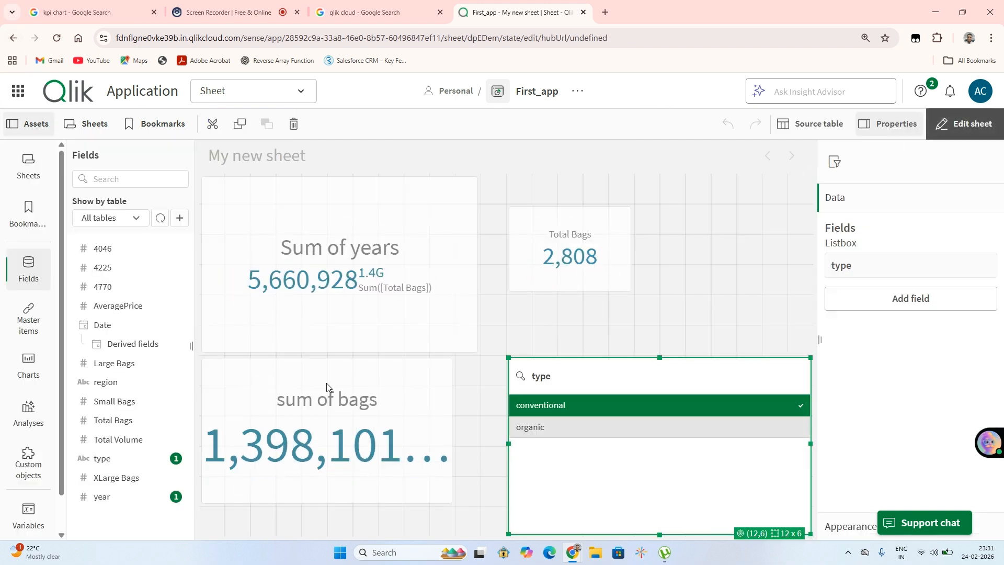
# - Open the type field's settings and save them with Always one selected value enabled
pyautogui.click(8, 274)
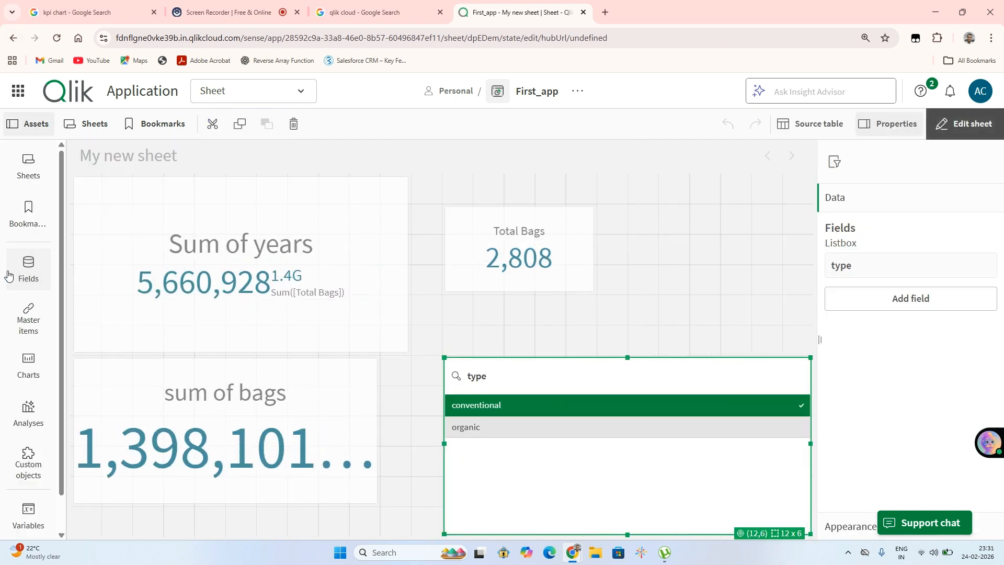
pyautogui.click(24, 274)
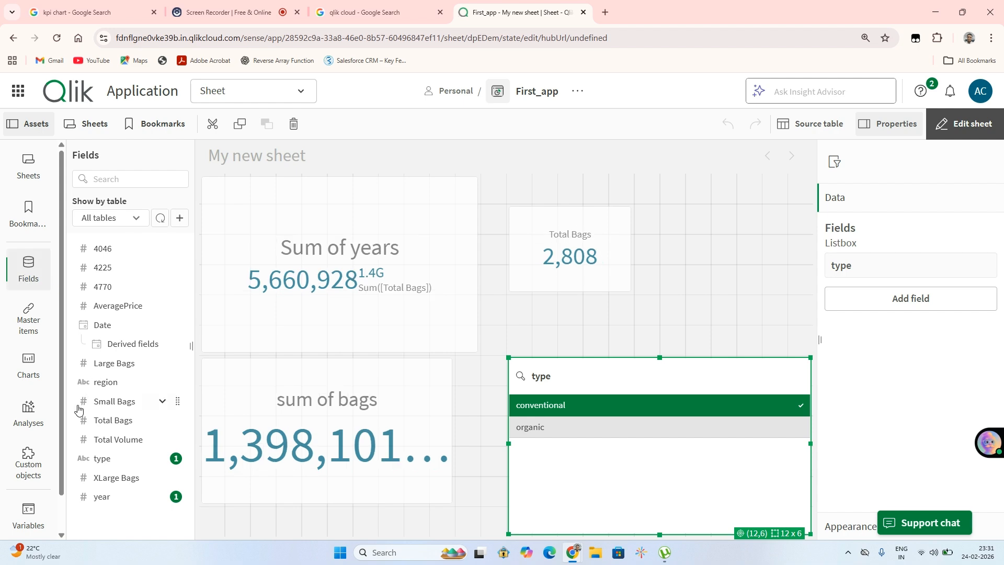
pyautogui.rightClick(106, 463)
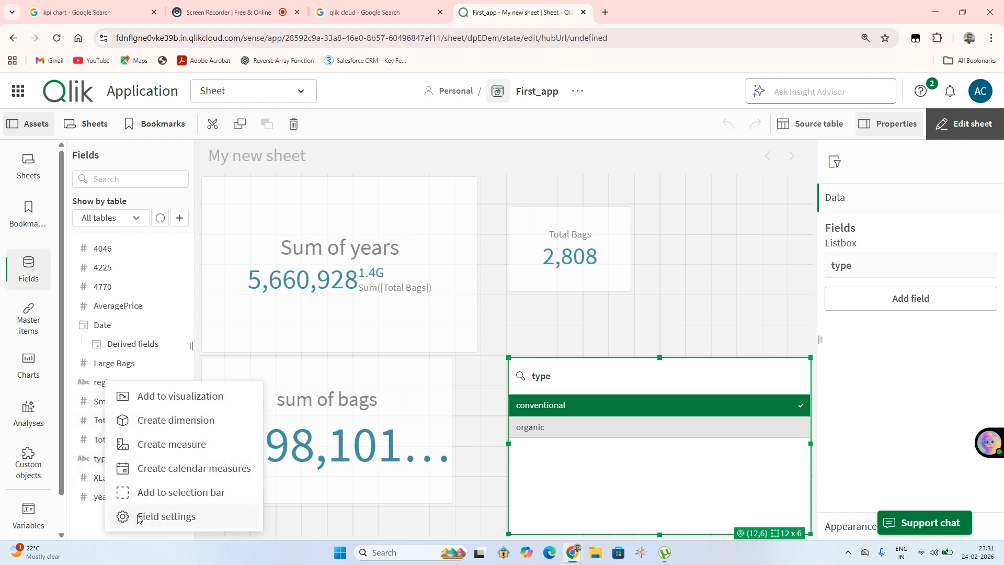
pyautogui.click(146, 516)
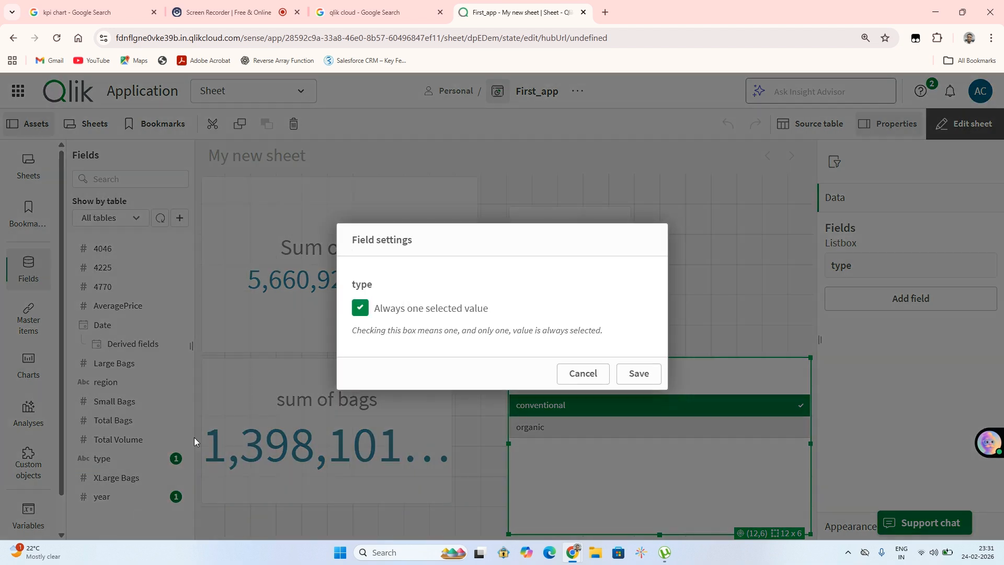
pyautogui.click(637, 375)
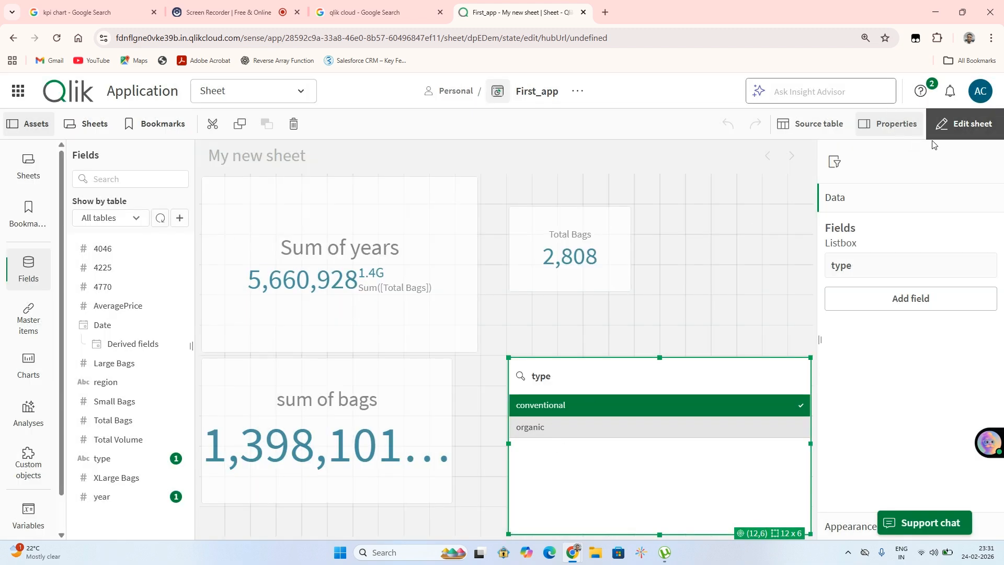
# - Leave edit mode and test the type filter pane by switching between organic and conventional, confirming conventional
pyautogui.click(941, 128)
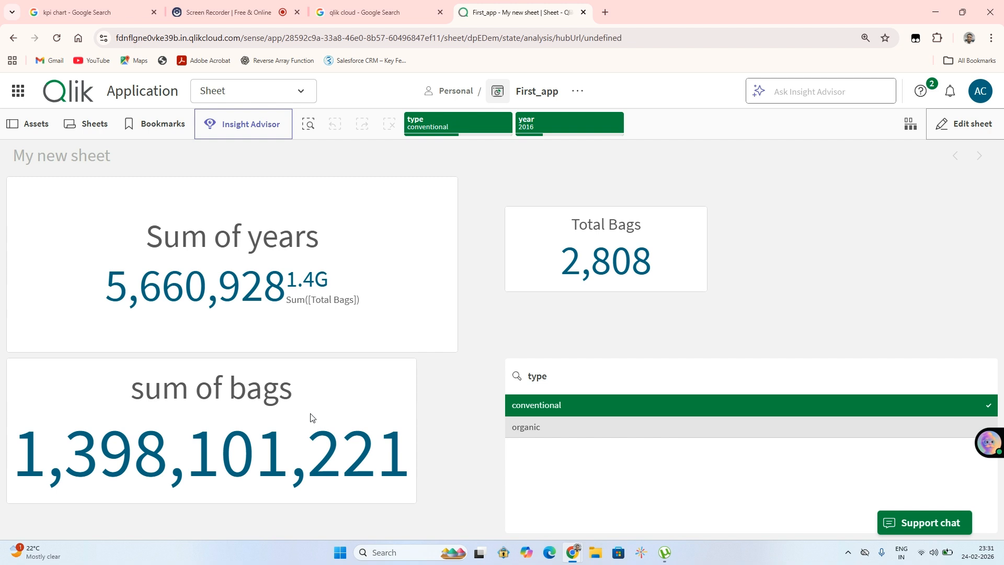
pyautogui.click(510, 431)
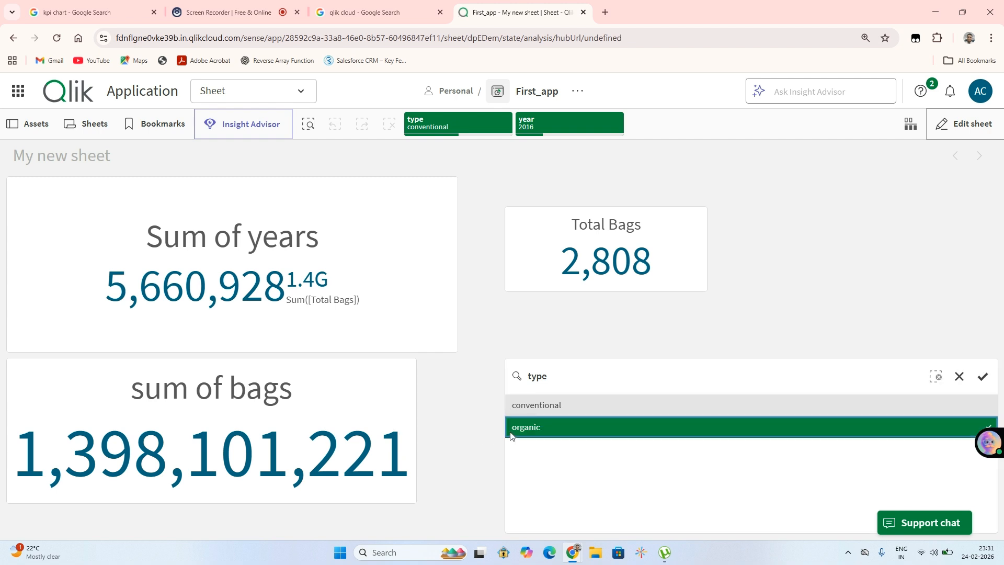
pyautogui.click(526, 412)
pyautogui.click(526, 420)
pyautogui.click(527, 406)
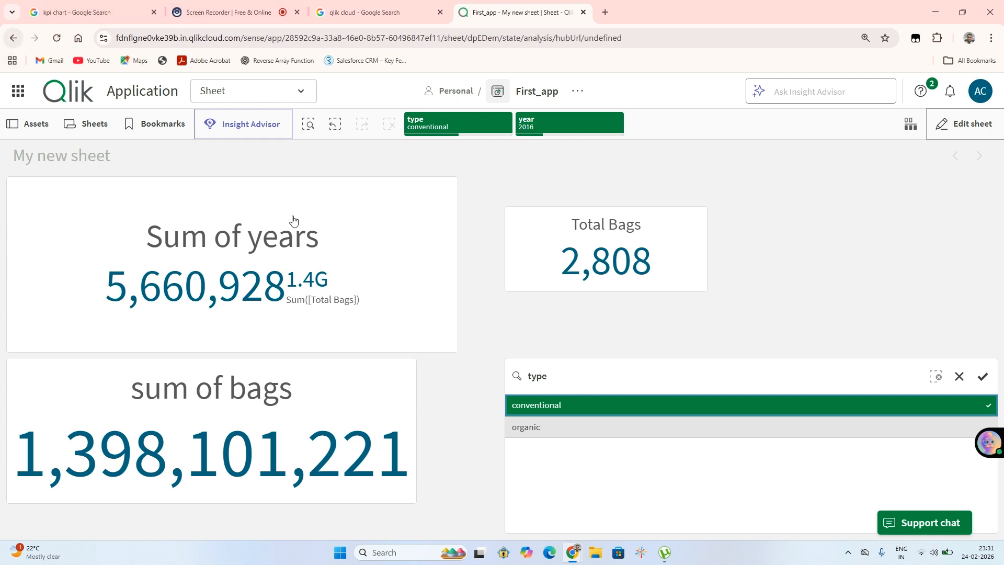
pyautogui.click(983, 383)
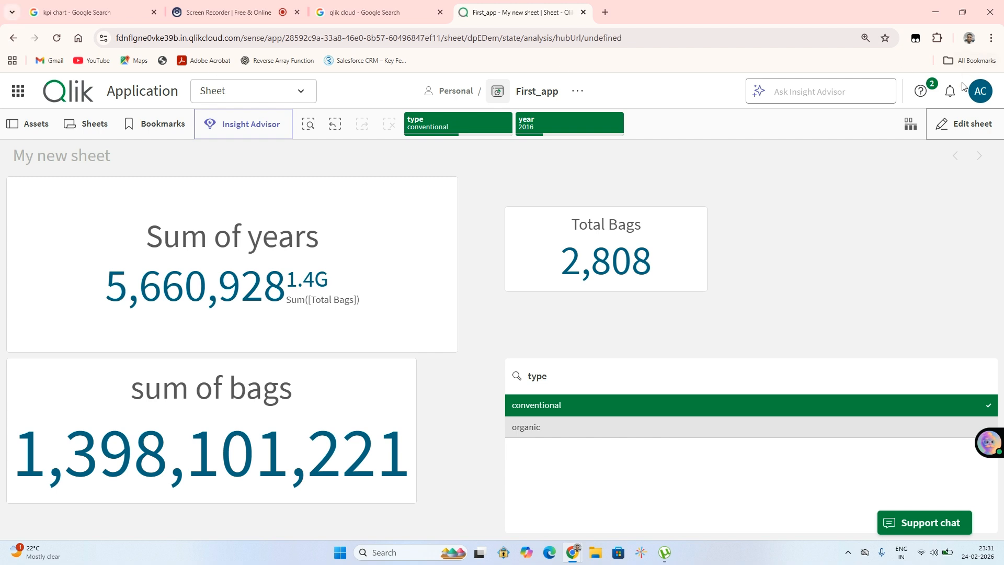
# - Return to edit mode and delete the type filter pane from the sheet
pyautogui.click(967, 124)
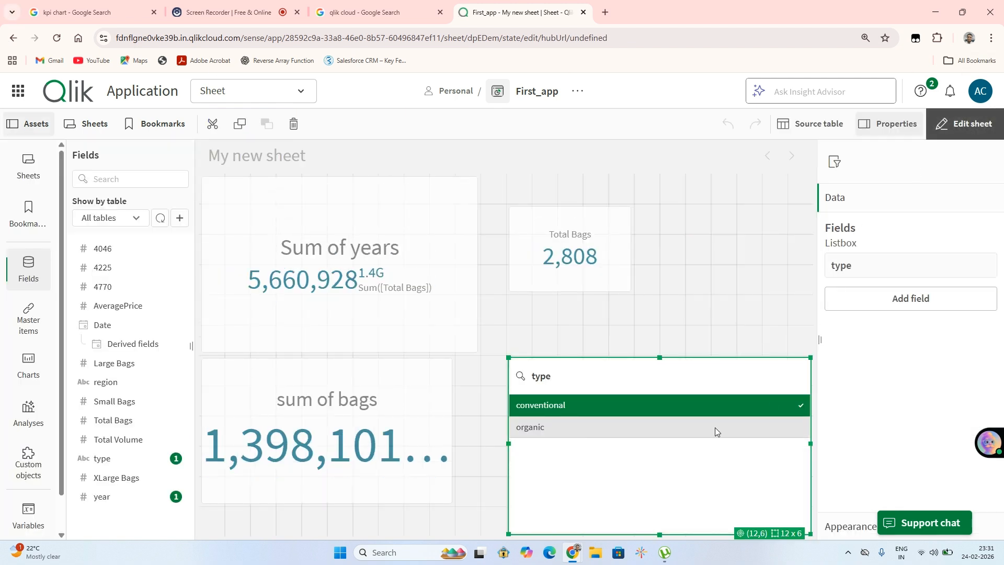
pyautogui.click(717, 429)
pyautogui.click(729, 365)
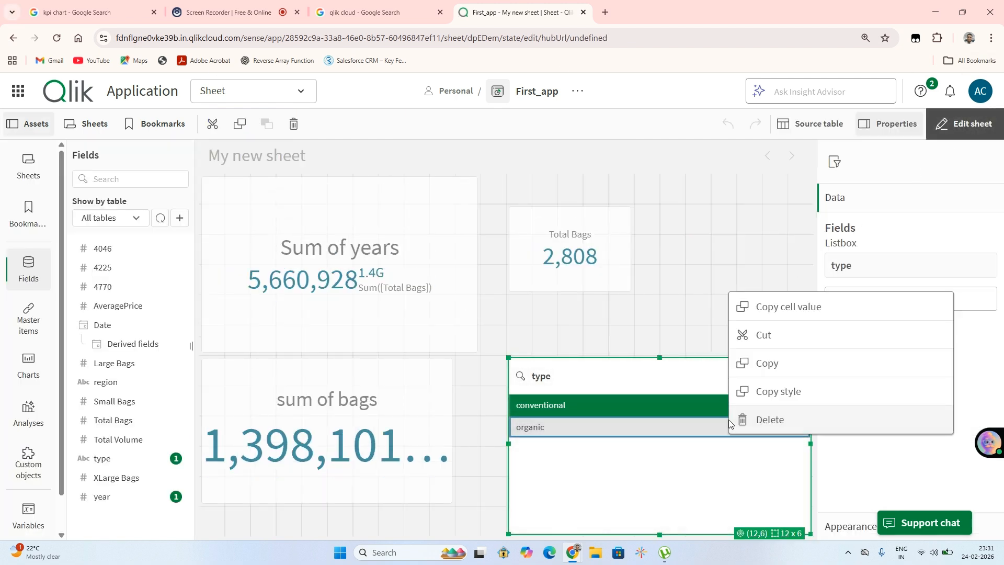
pyautogui.click(735, 420)
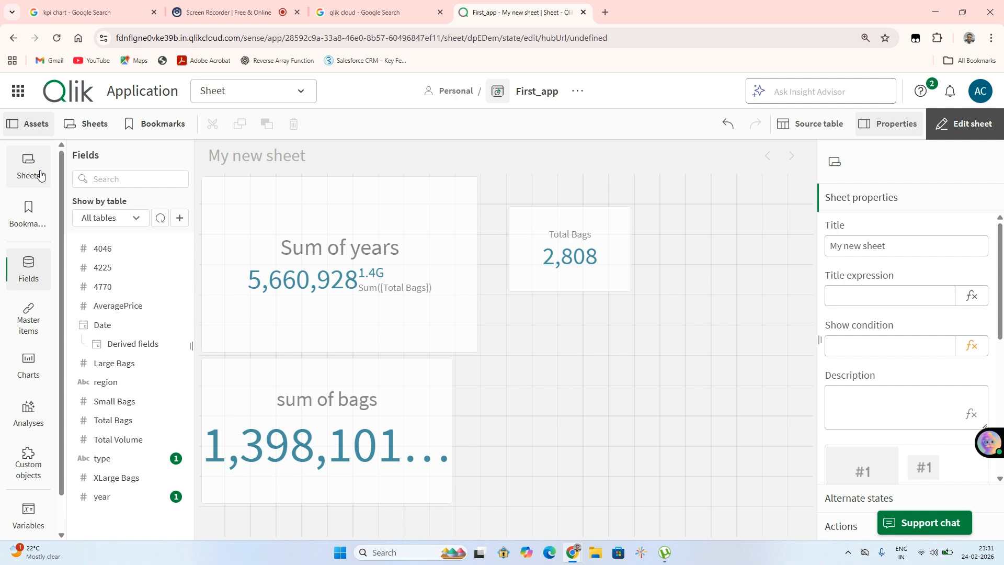
# - Add a 5 x 4 KPI chart at grid position (12,4) below the Total Bags KPI, with the measure Count([Small Bags])
pyautogui.click(32, 262)
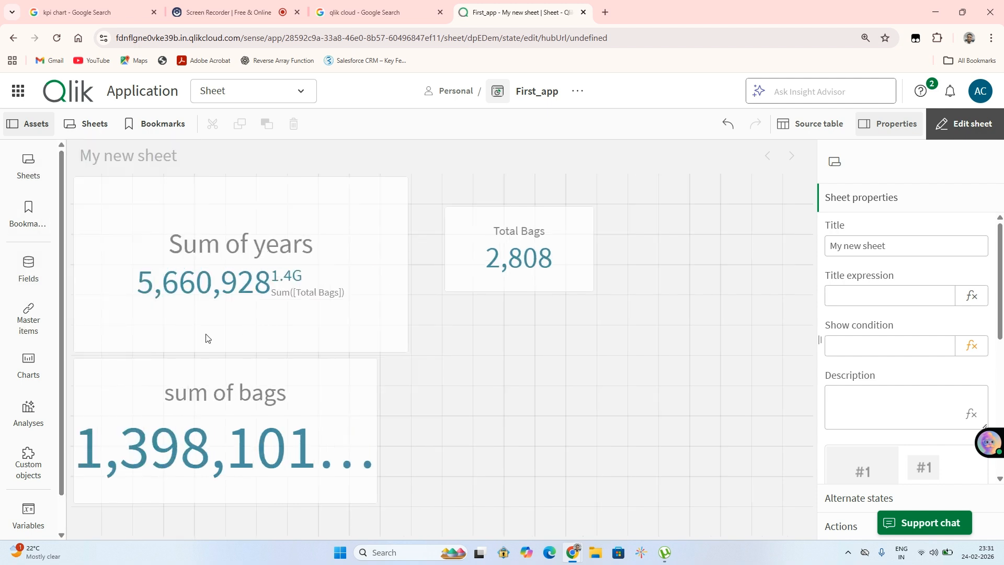
pyautogui.click(32, 365)
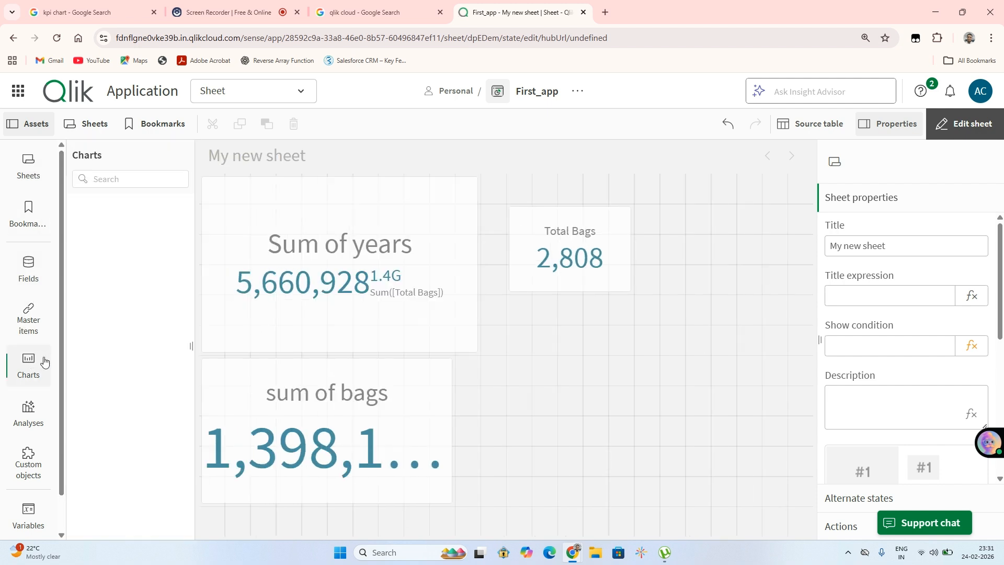
pyautogui.moveTo(110, 425); pyautogui.dragTo(622, 303)
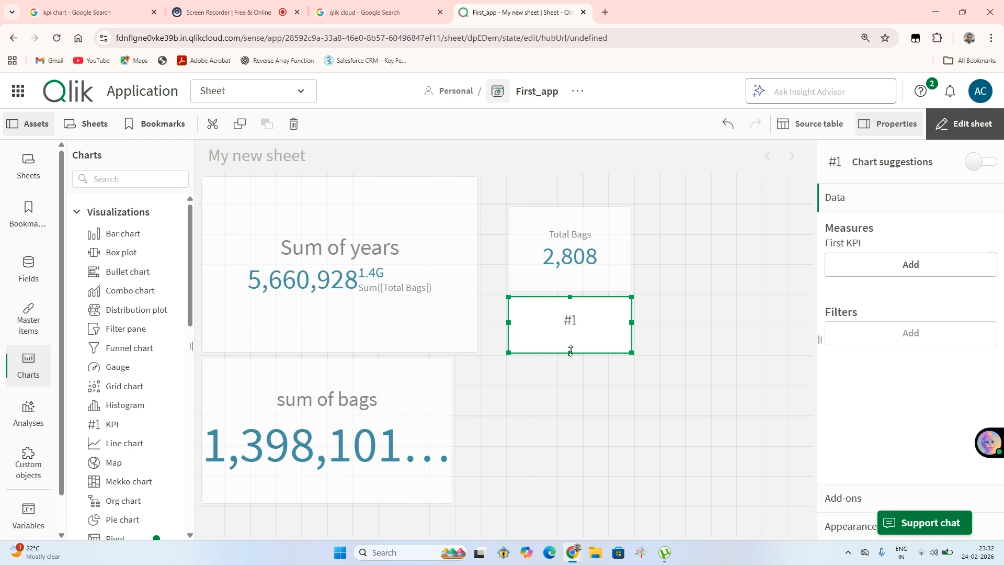
pyautogui.moveTo(571, 351); pyautogui.dragTo(571, 413)
pyautogui.click(588, 362)
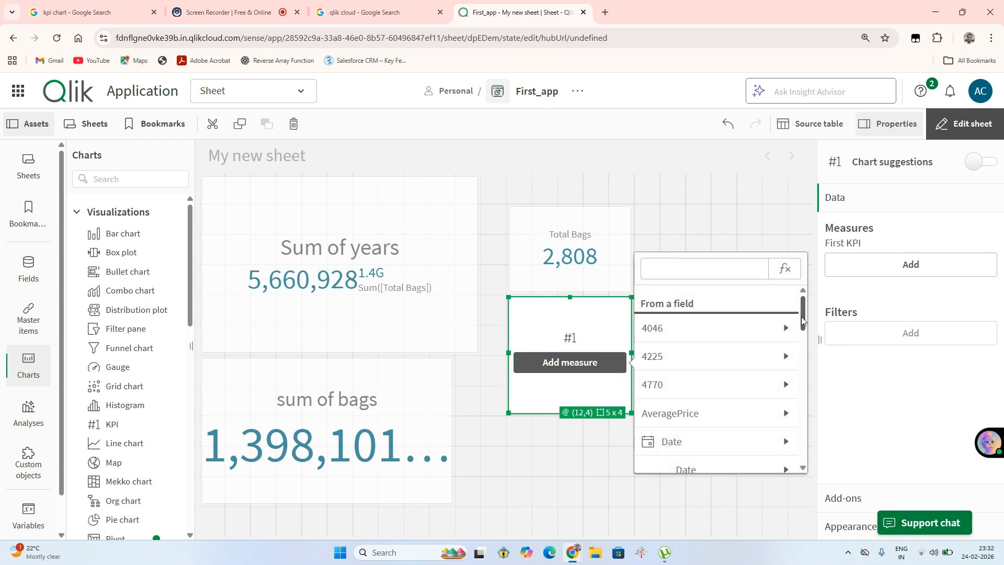
pyautogui.moveTo(802, 318); pyautogui.dragTo(805, 440)
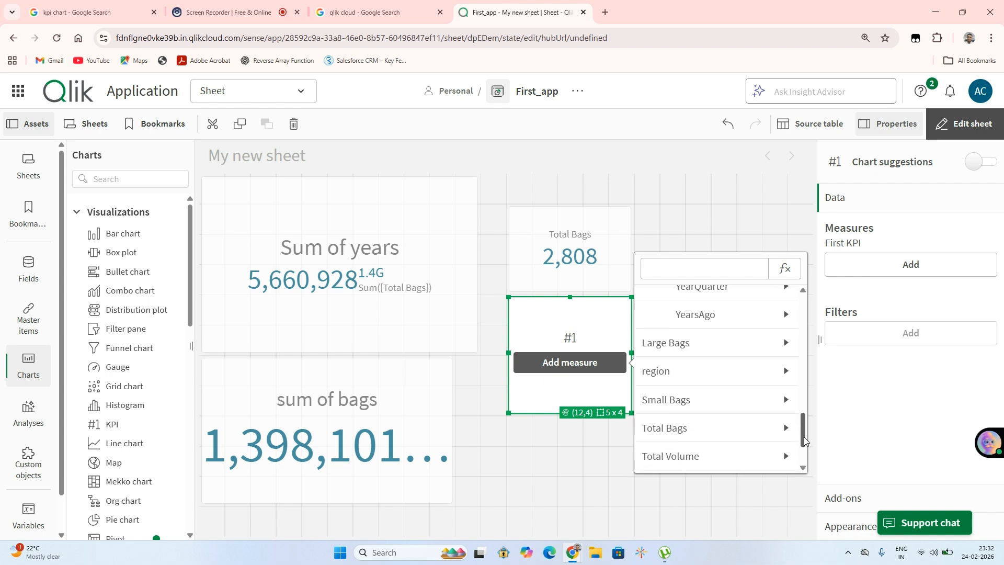
pyautogui.click(779, 364)
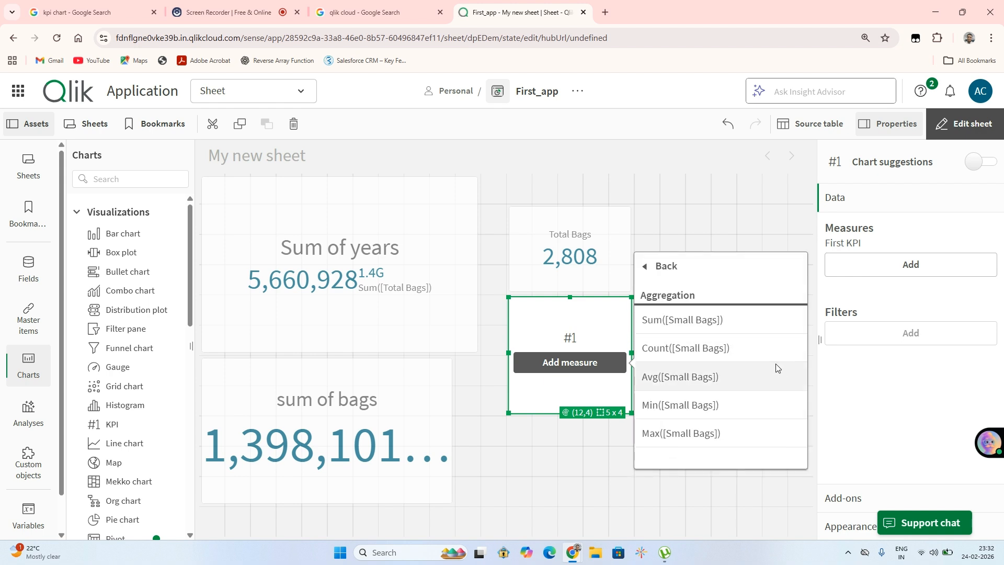
pyautogui.click(689, 350)
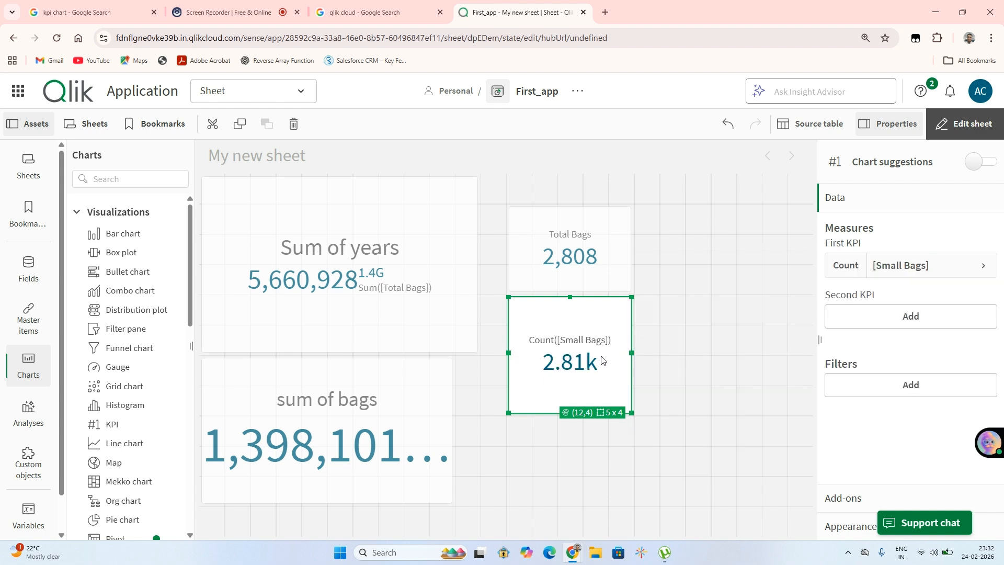
pyautogui.click(627, 369)
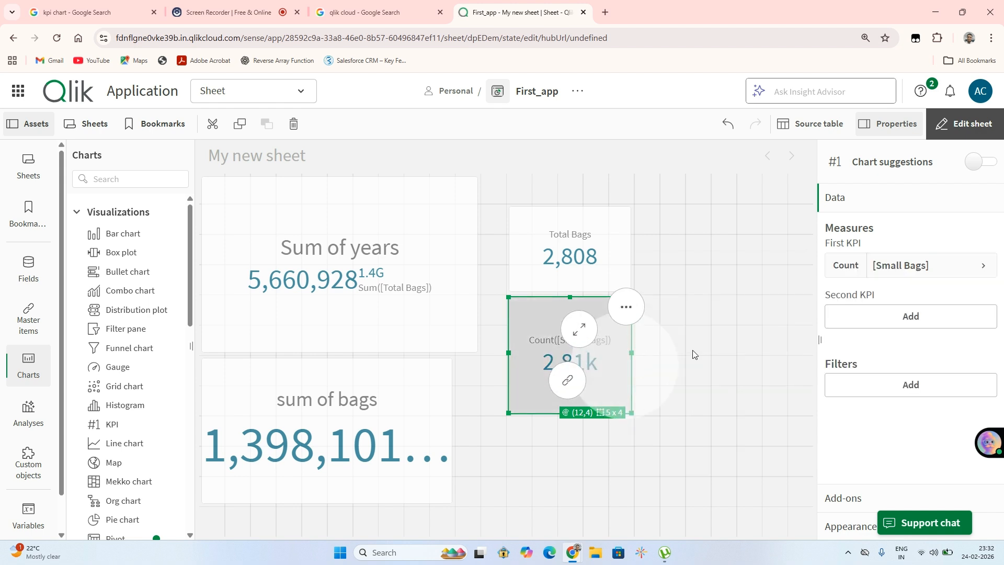
# - Add the Small Bags field as a filter on the Count([Small Bags]) KPI
pyautogui.click(888, 389)
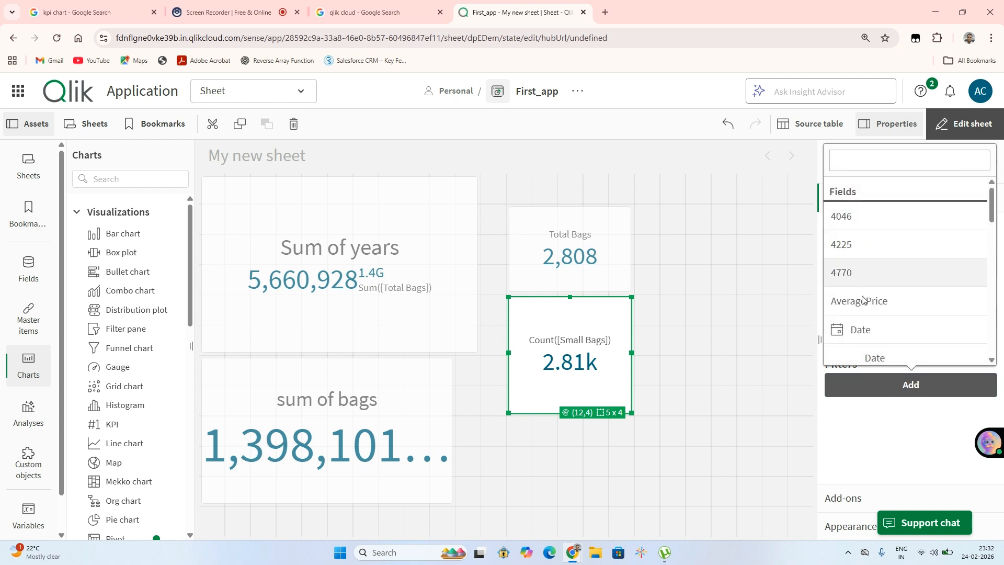
pyautogui.moveTo(993, 205); pyautogui.dragTo(998, 331)
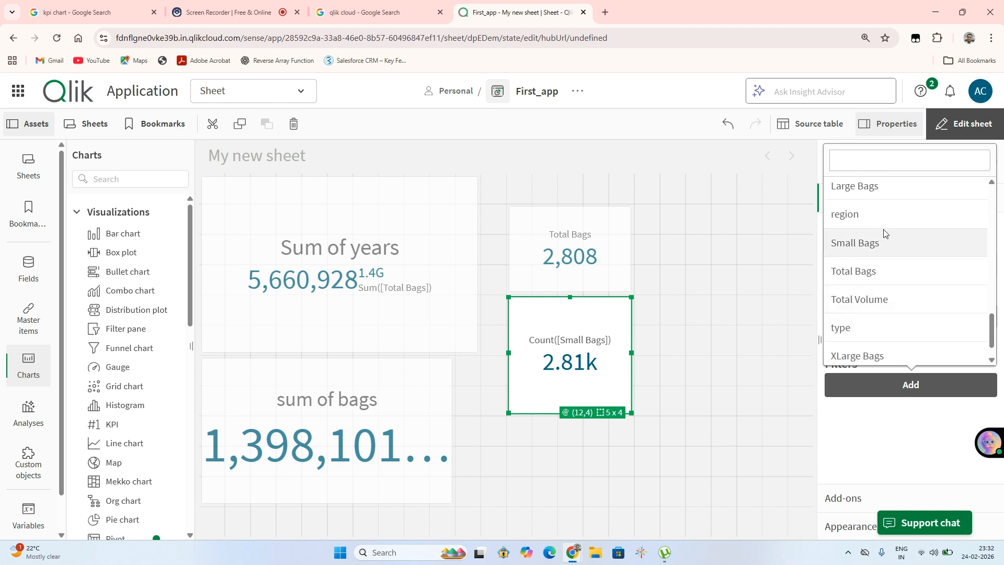
pyautogui.click(884, 243)
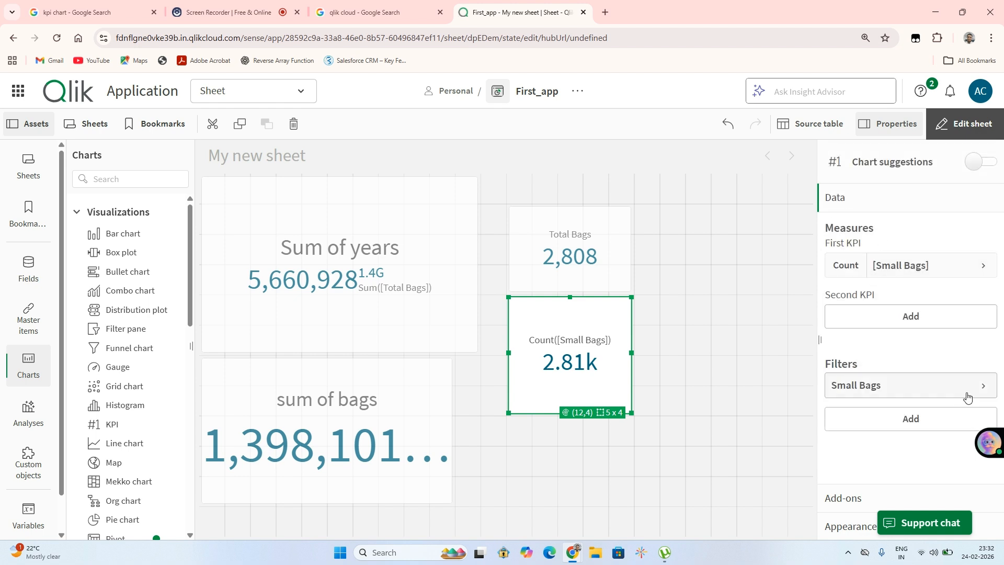
# - Set the Small Bags filter to a Condition that compares for values greater than the fixed value 2000
pyautogui.click(988, 389)
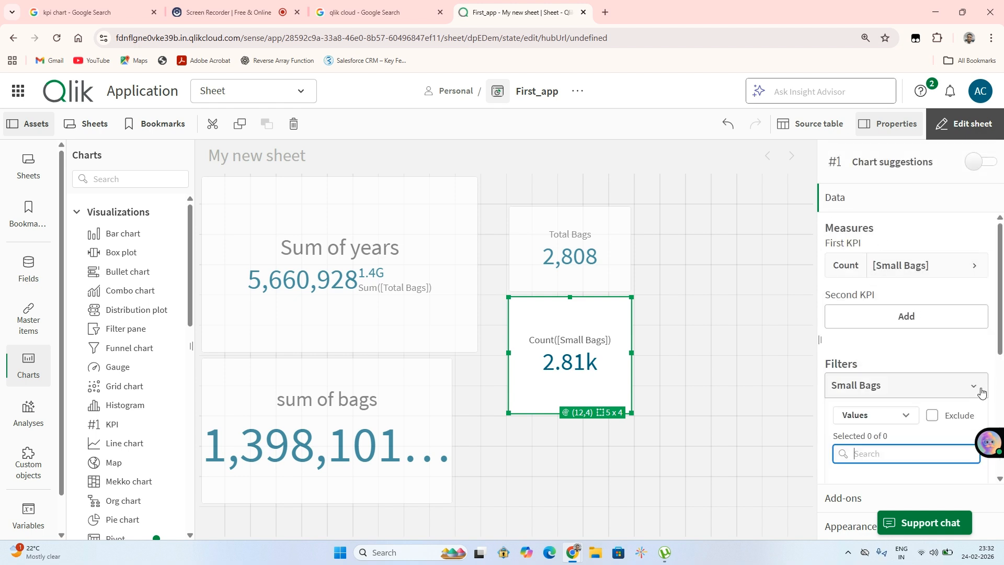
pyautogui.click(910, 416)
pyautogui.click(894, 439)
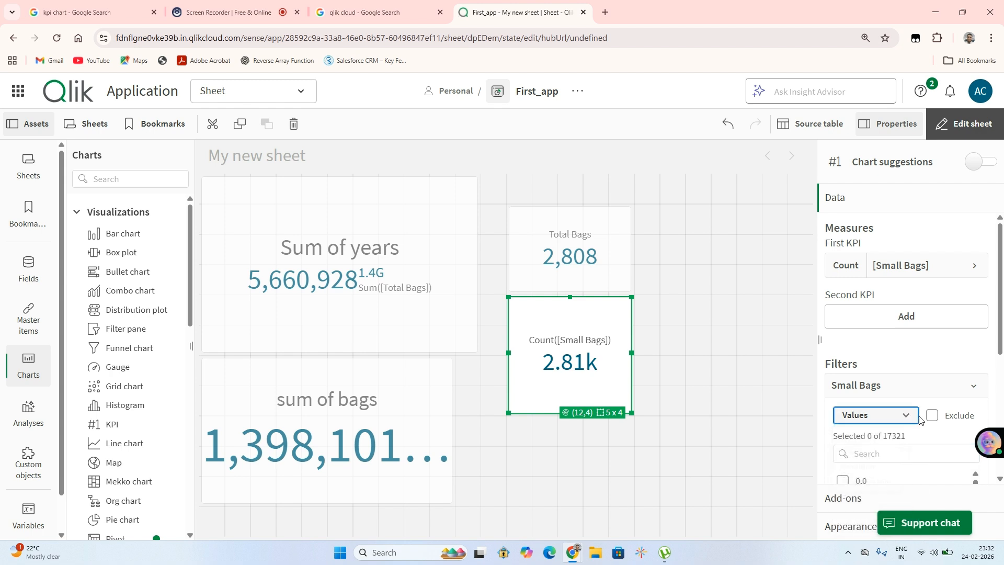
pyautogui.click(896, 414)
pyautogui.click(881, 488)
pyautogui.scroll(-2, 882, 447)
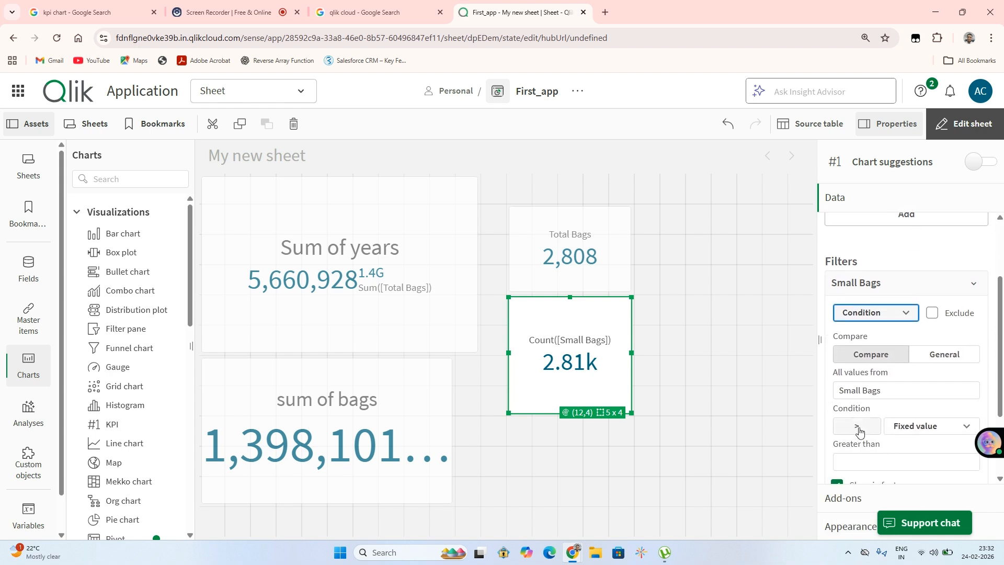
pyautogui.click(913, 428)
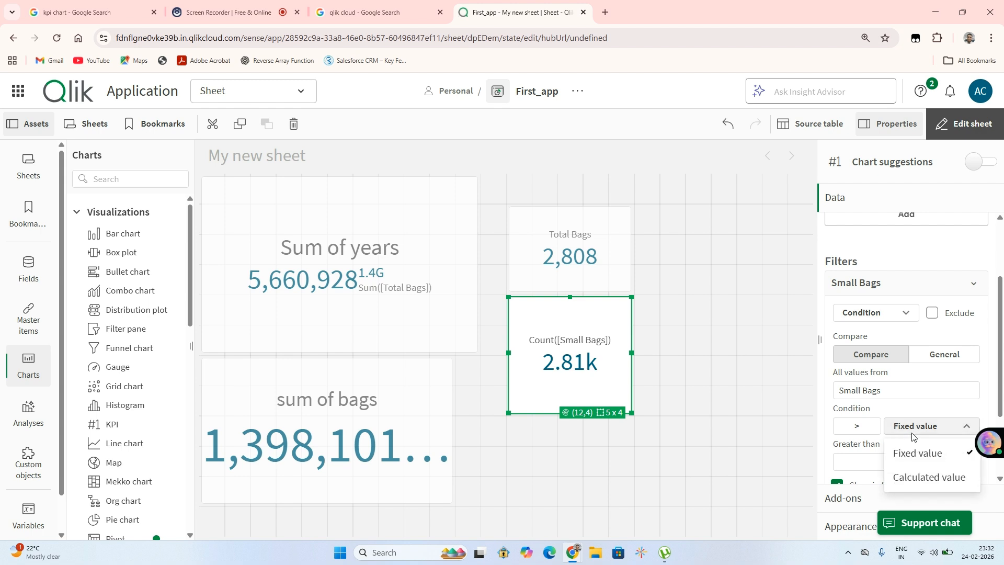
pyautogui.click(915, 459)
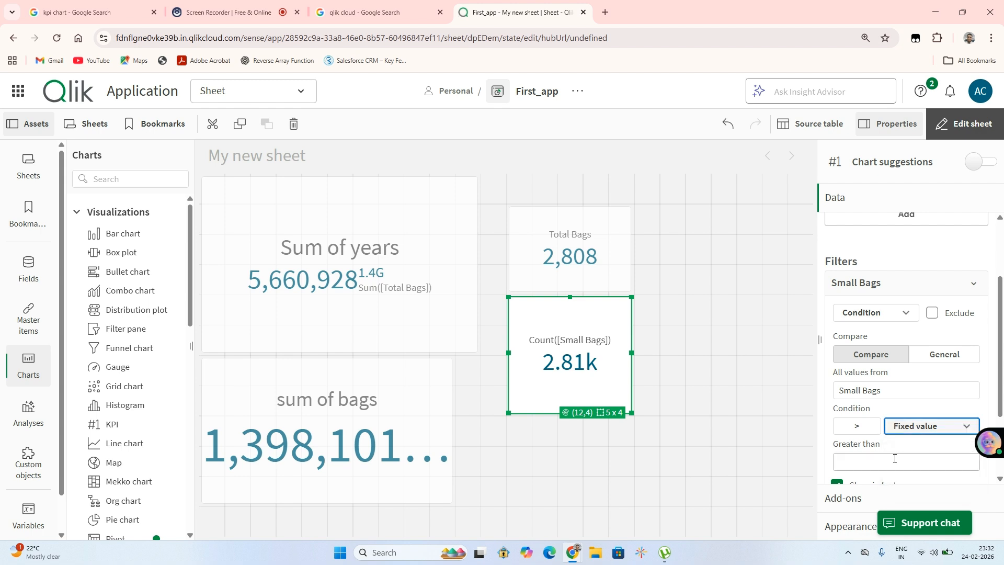
pyautogui.scroll(-1, 895, 459)
pyautogui.click(894, 395)
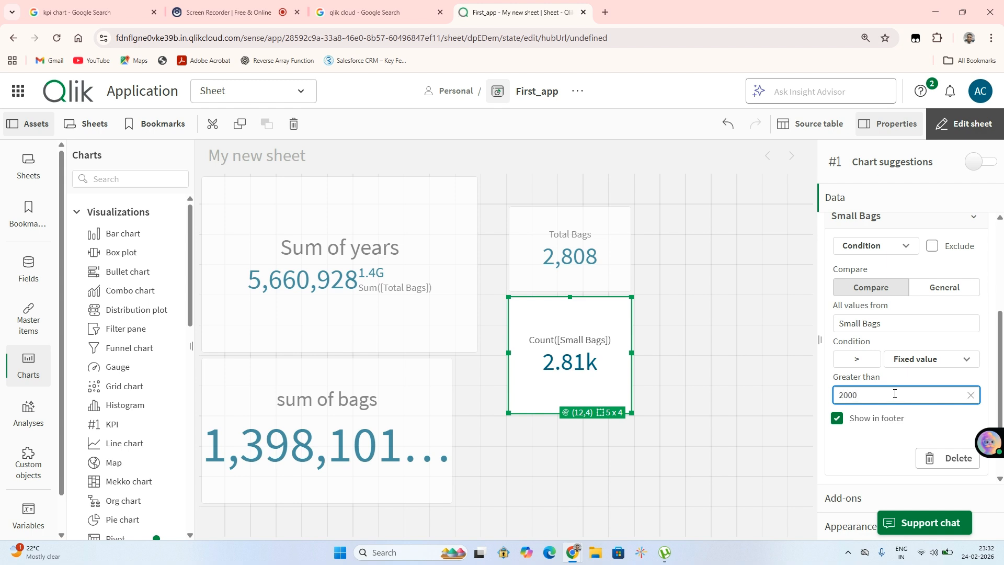
# - Review the Count([Small Bags]) KPI and its Small Bags filter condition against the Total Bags KPI
pyautogui.click(856, 441)
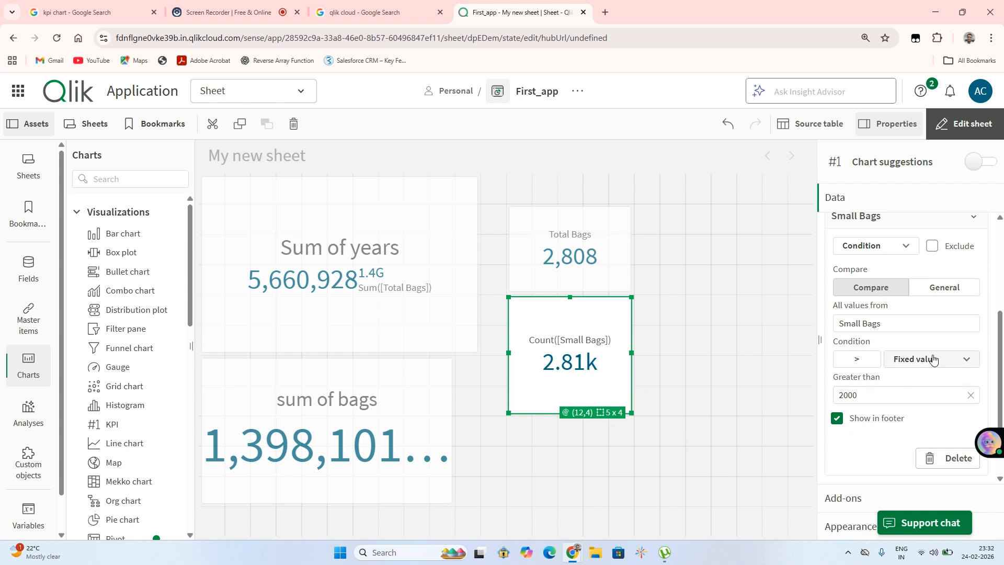
pyautogui.scroll(-1, 907, 419)
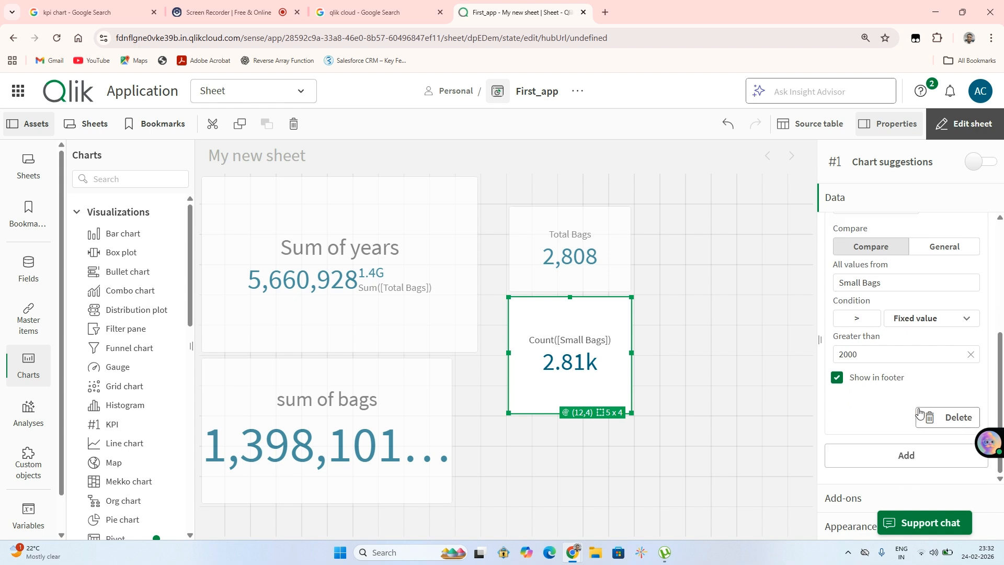
pyautogui.click(913, 319)
pyautogui.click(921, 346)
pyautogui.click(615, 270)
pyautogui.click(596, 352)
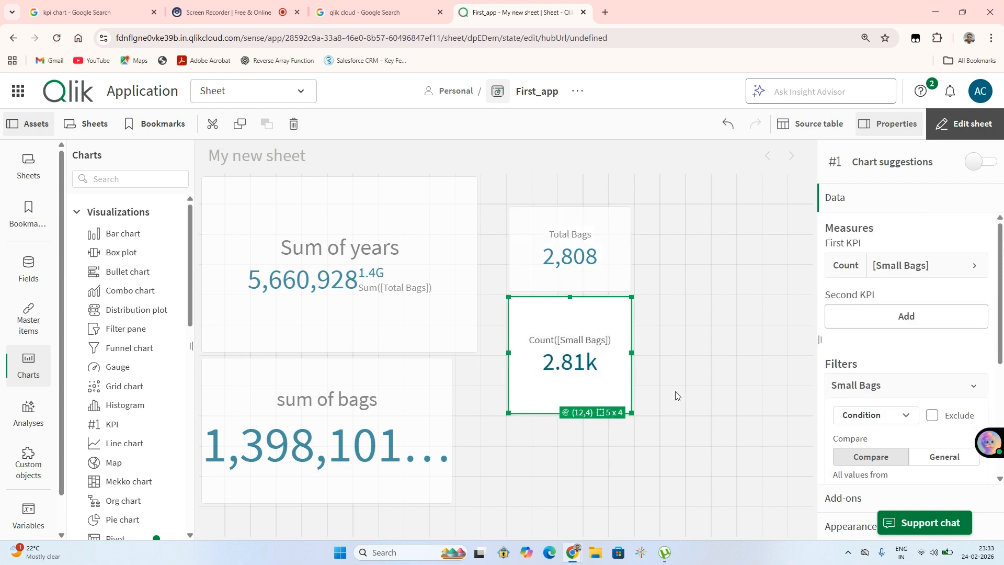
pyautogui.click(701, 373)
pyautogui.click(561, 354)
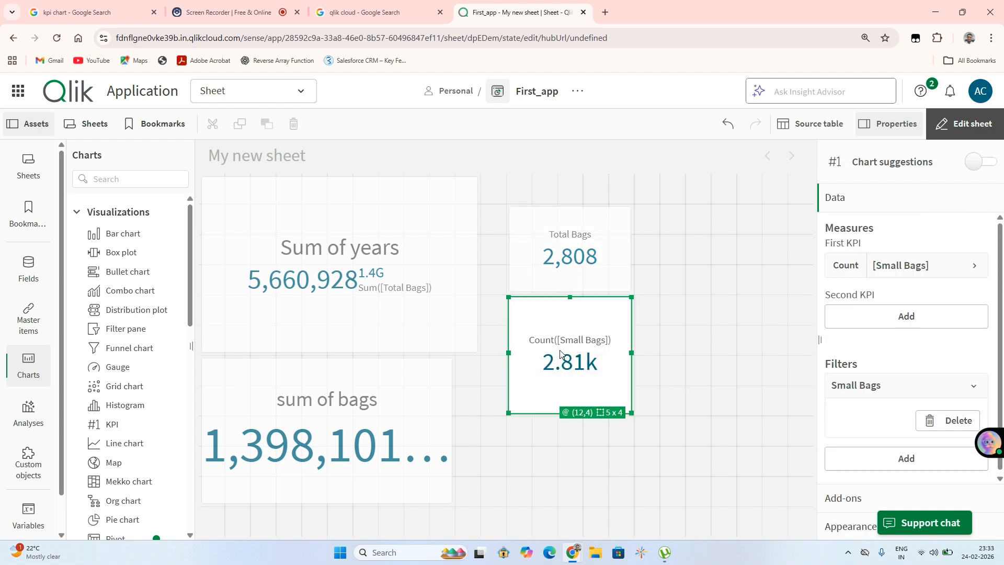
pyautogui.scroll(-2, 906, 392)
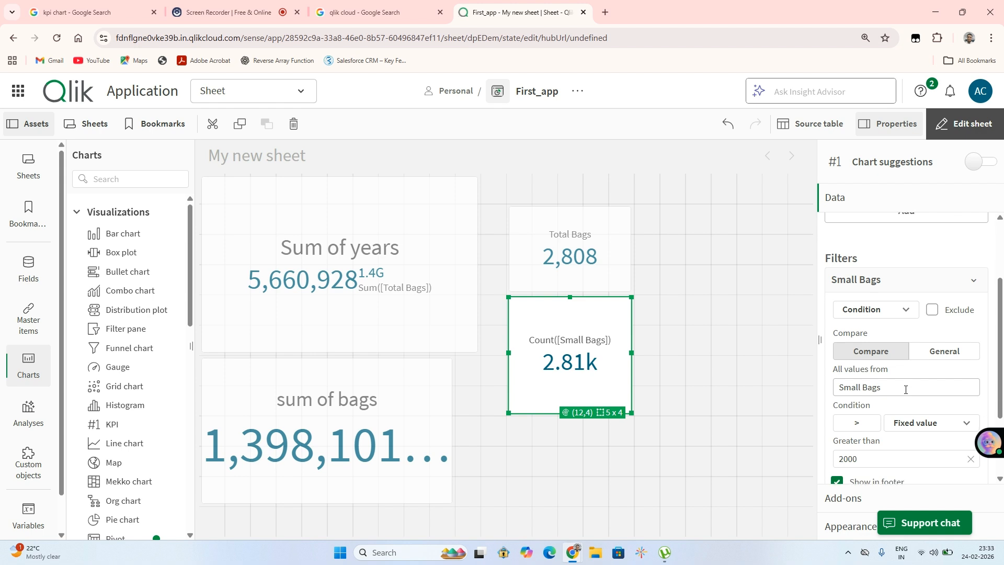
pyautogui.scroll(-2, 906, 390)
pyautogui.scroll(4, 906, 389)
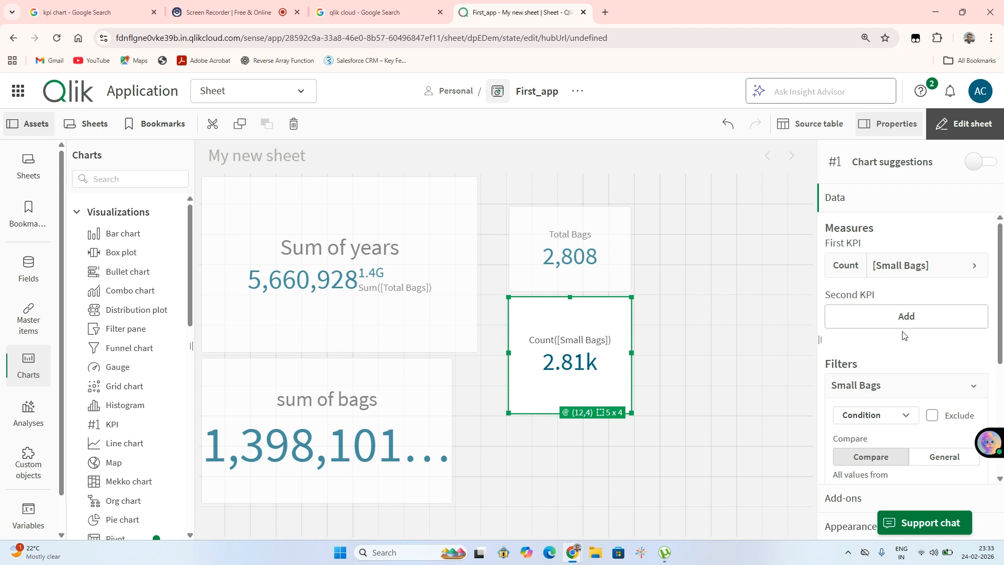
# - Set the Count([Small Bags]) measure's number formatting to Number with the simple format 1,000
pyautogui.click(911, 273)
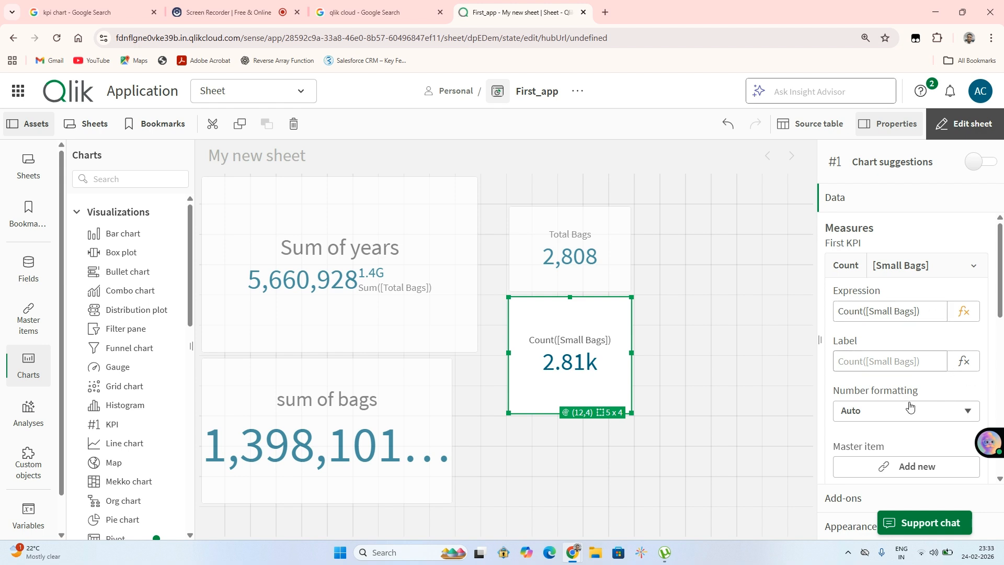
pyautogui.click(924, 423)
pyautogui.click(900, 300)
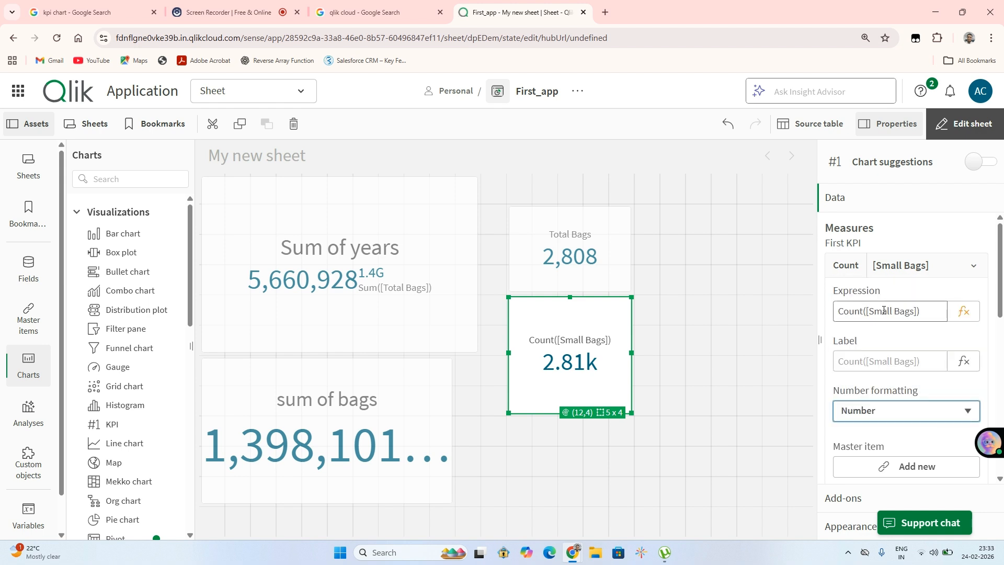
pyautogui.scroll(-4, 899, 417)
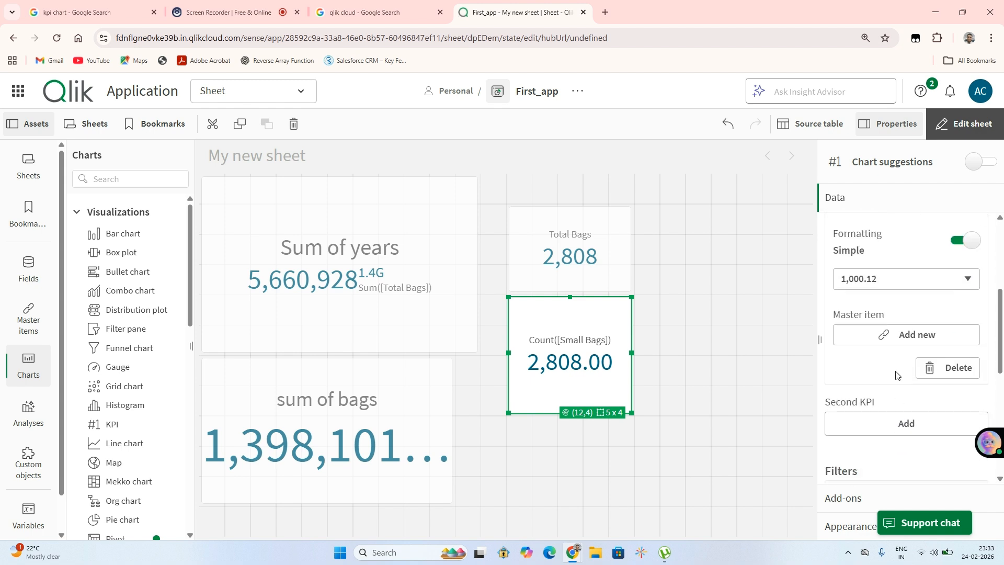
pyautogui.click(913, 275)
pyautogui.click(879, 298)
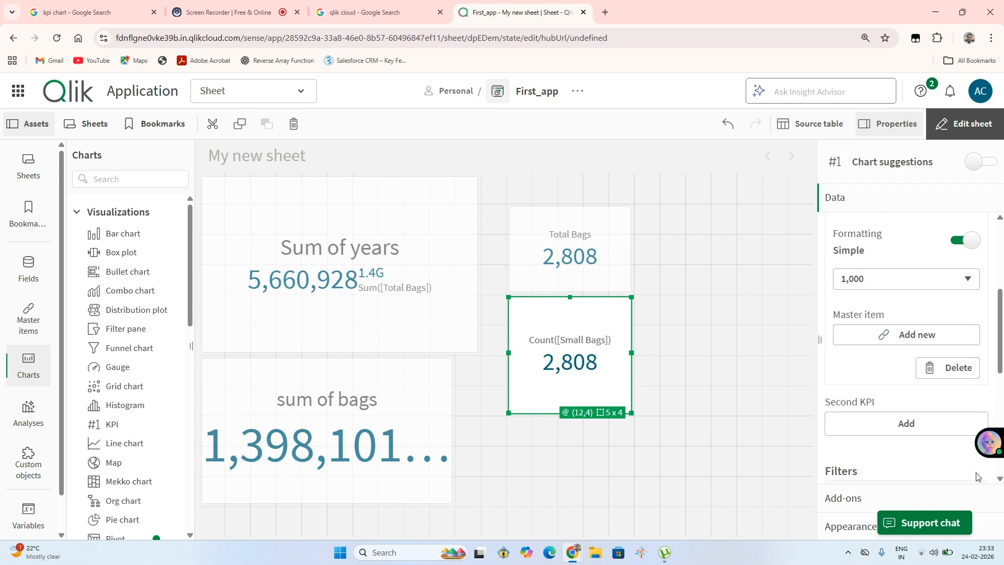
# - Reset the Small Bags filter by switching its type to Clear selection and back to Condition
pyautogui.scroll(-4, 936, 459)
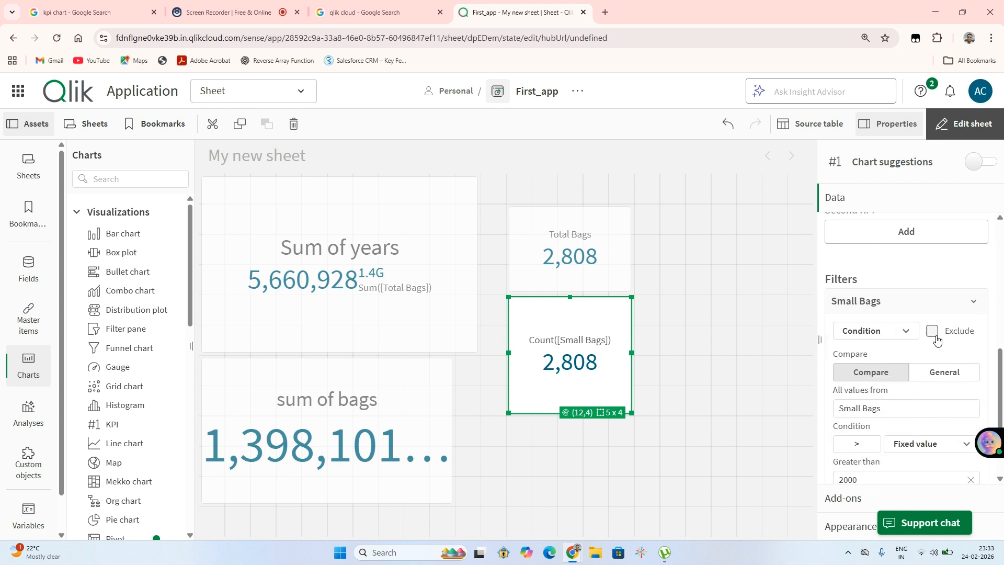
pyautogui.click(908, 333)
pyautogui.click(910, 334)
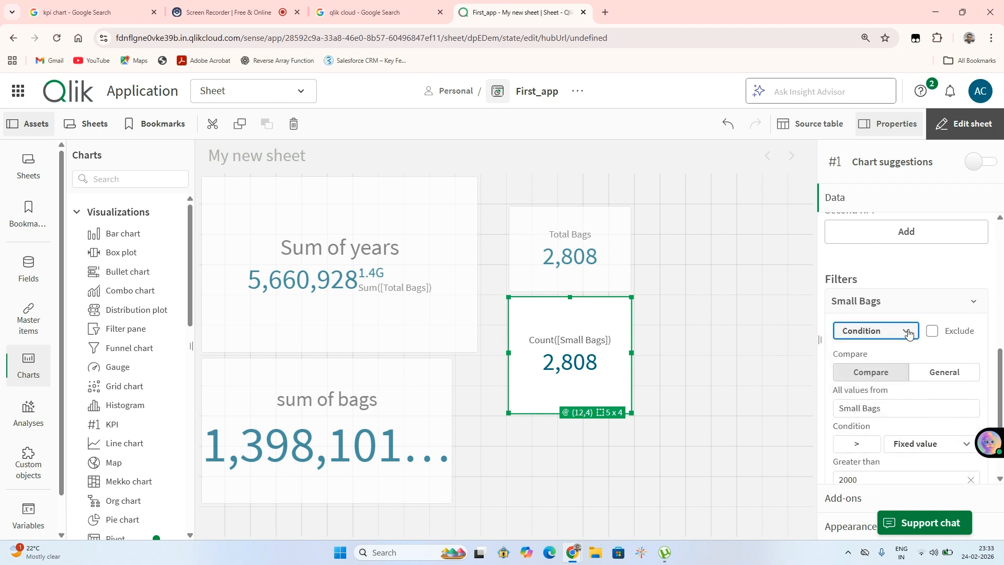
pyautogui.click(909, 334)
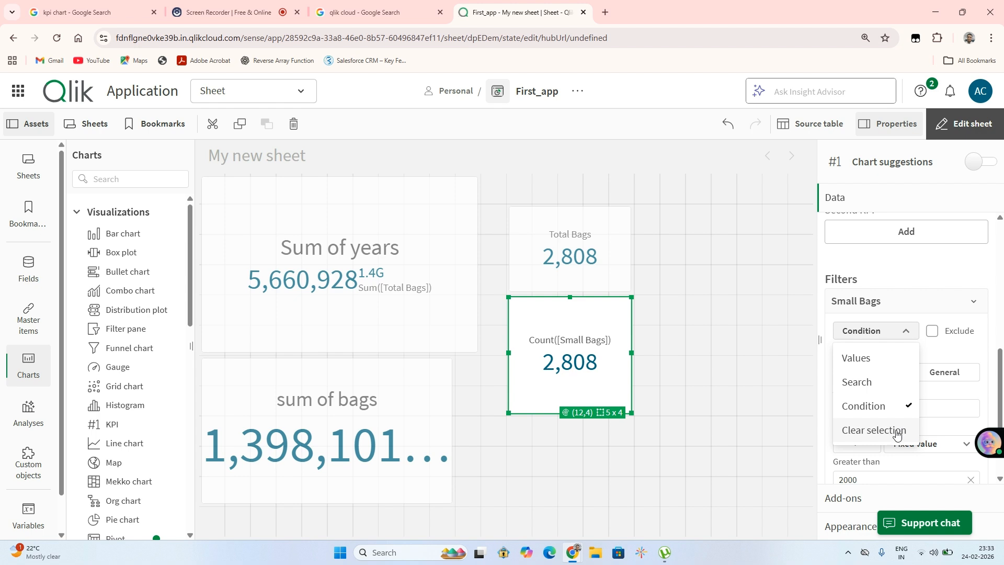
pyautogui.click(897, 432)
pyautogui.click(912, 329)
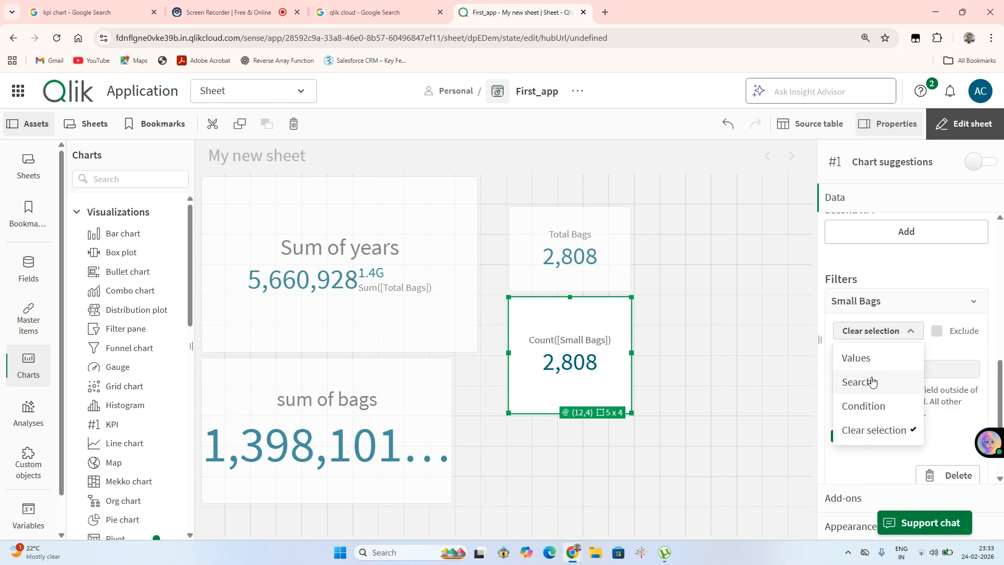
pyautogui.click(872, 408)
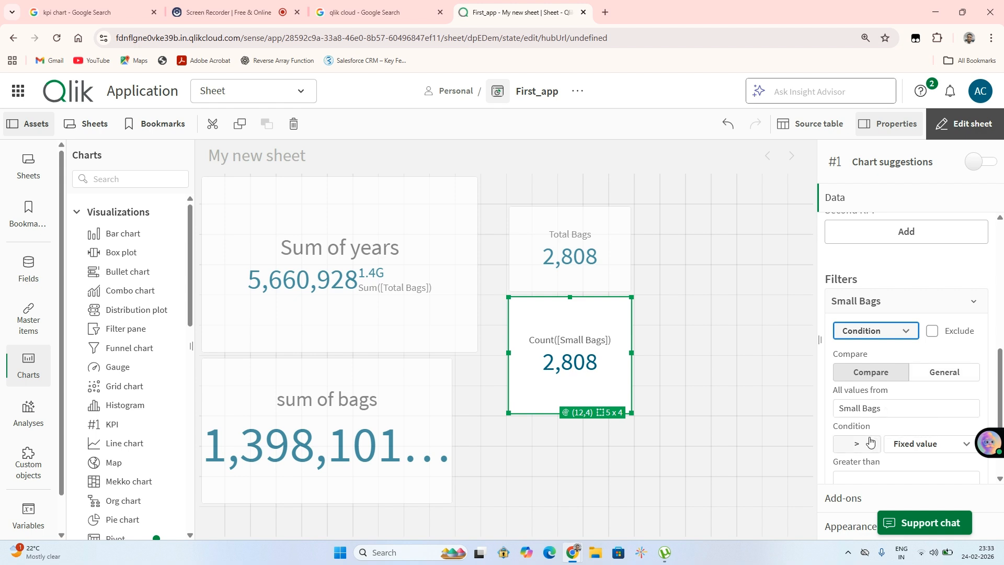
# - Switch the Small Bags filter condition from Compare to General, look through the available fields, and deselect the KPI
pyautogui.click(911, 408)
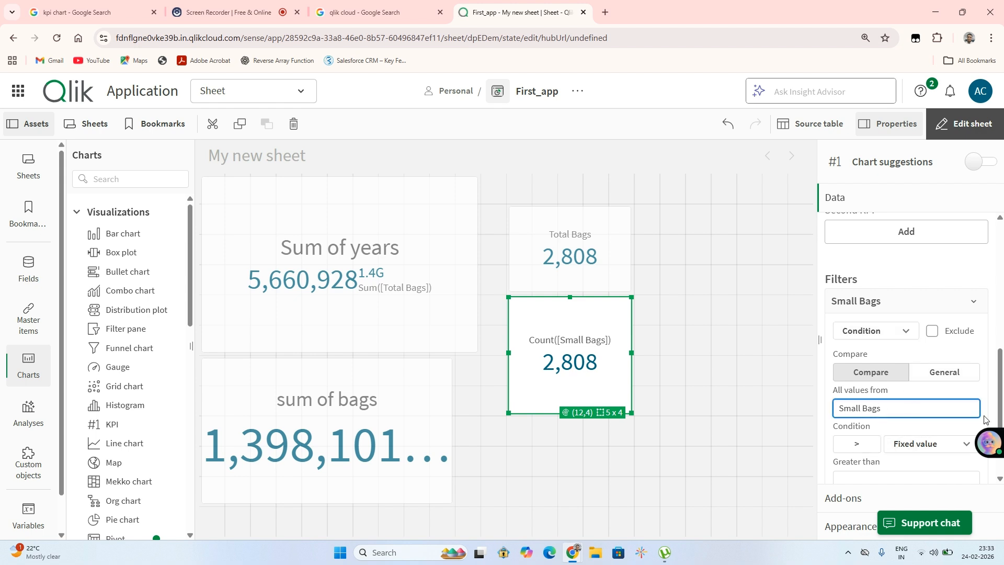
pyautogui.click(948, 373)
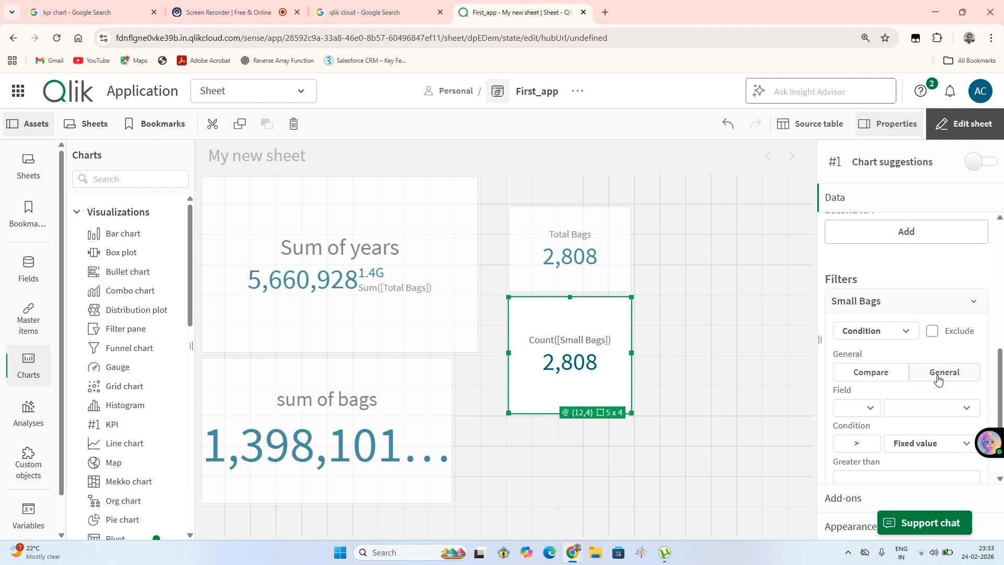
pyautogui.click(942, 410)
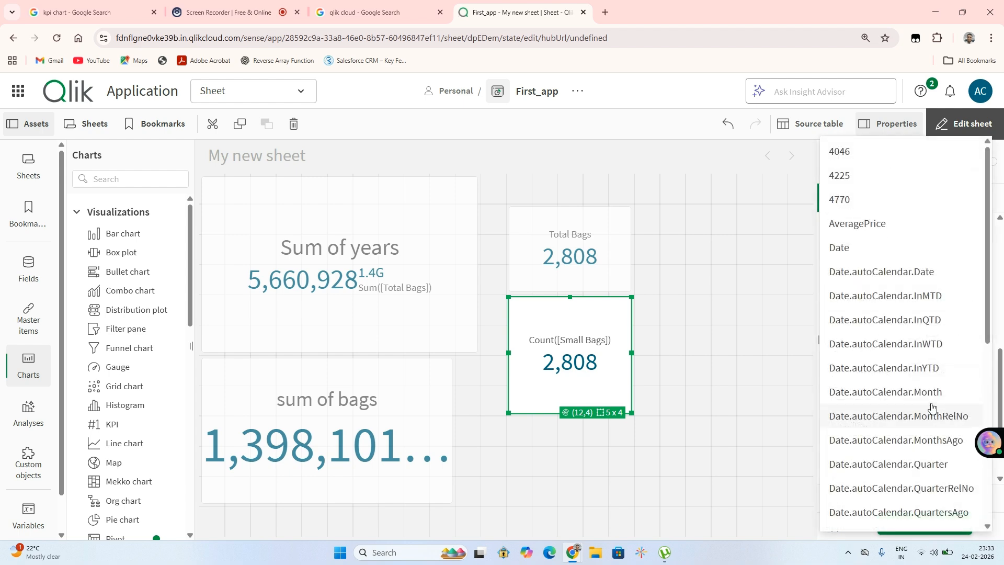
pyautogui.click(756, 376)
pyautogui.click(778, 406)
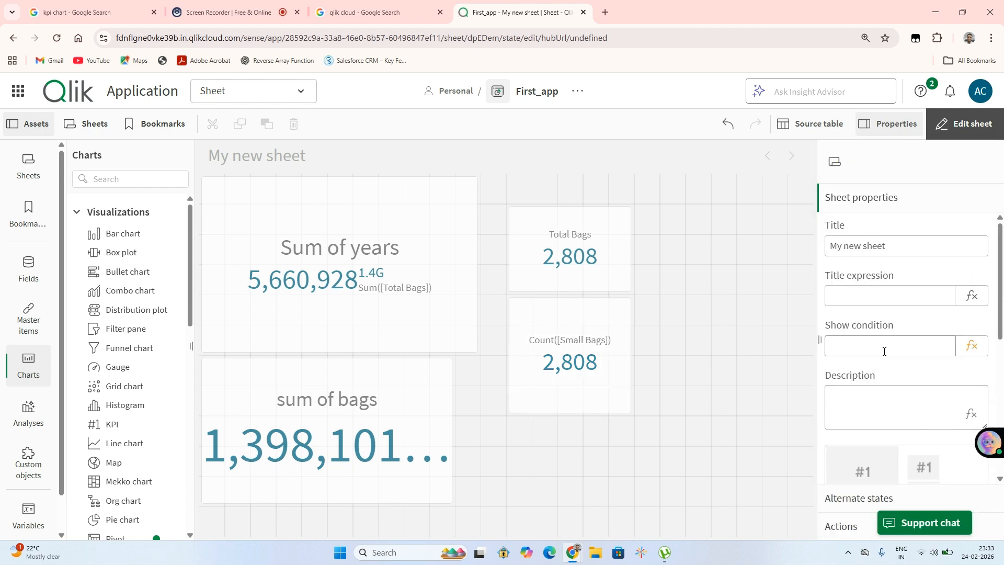
pyautogui.scroll(-2, 870, 379)
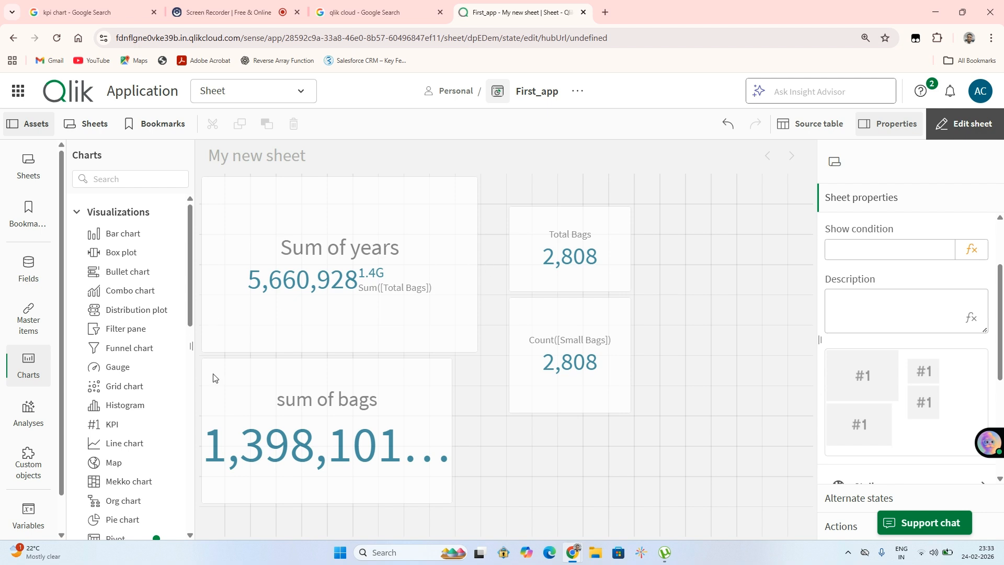